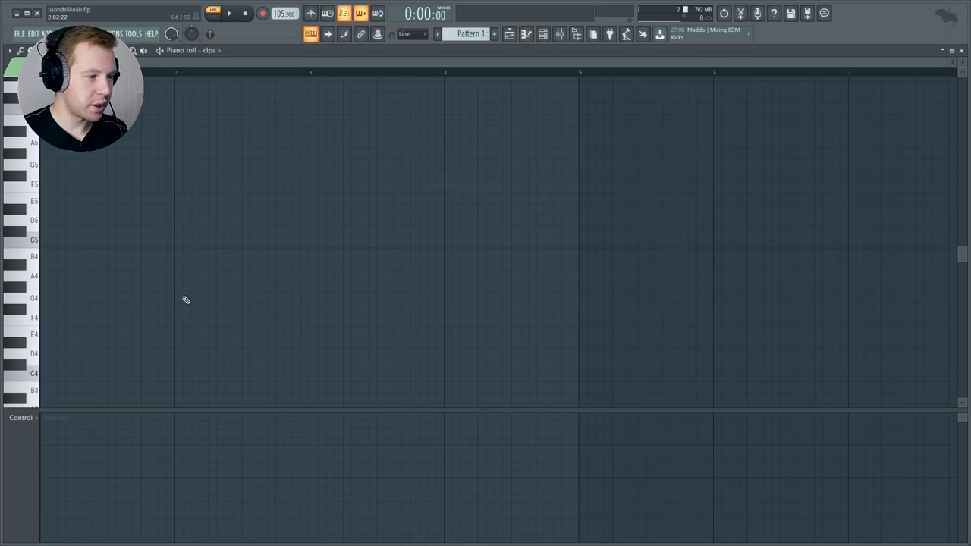
- Place C5 clap notes on beat 3 of bars 1 and 2 and duplicate them into bars 3 and 4
click(141, 242)
click(269, 242)
drag(268, 242, 326, 241)
key(ctrl+a)
key(ctrl+b)
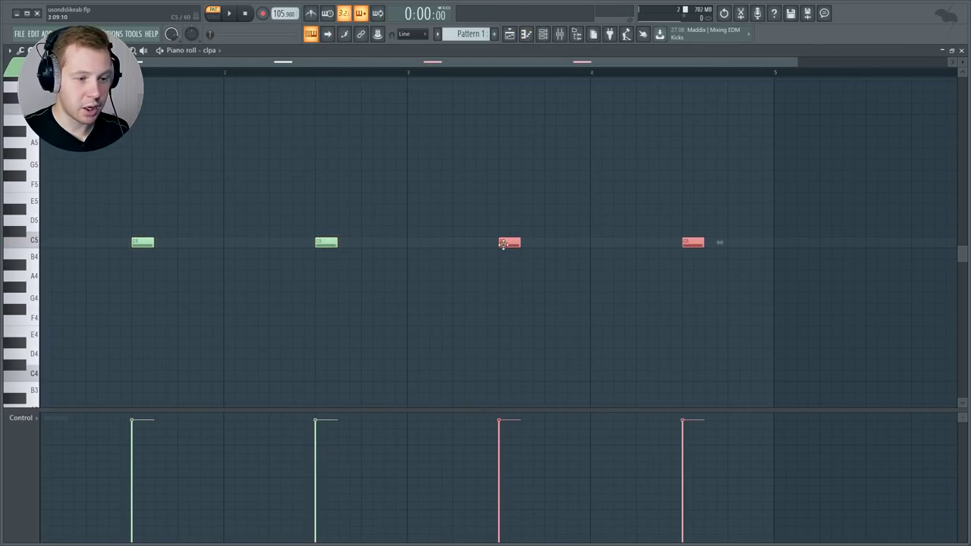
ctrl+click(374, 353)
right_click(21, 446)
click(962, 51)
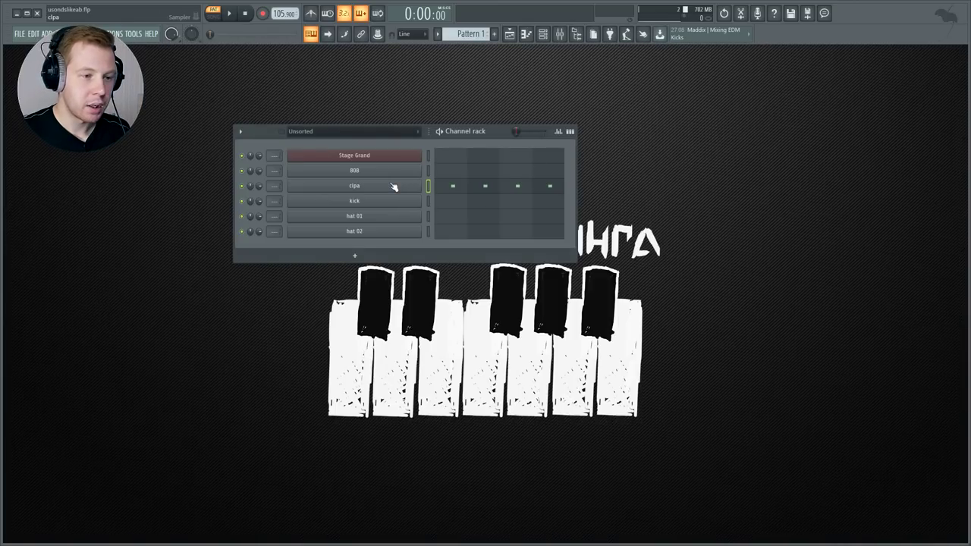
- Open the kick's piano roll and place C5 kicks on bar 1's first, sixth and last eighths and bar 2's first two eighths
right_click(392, 200)
click(474, 202)
drag(240, 245, 47, 249)
click(93, 241)
key(space)
key(space)
click(358, 281)
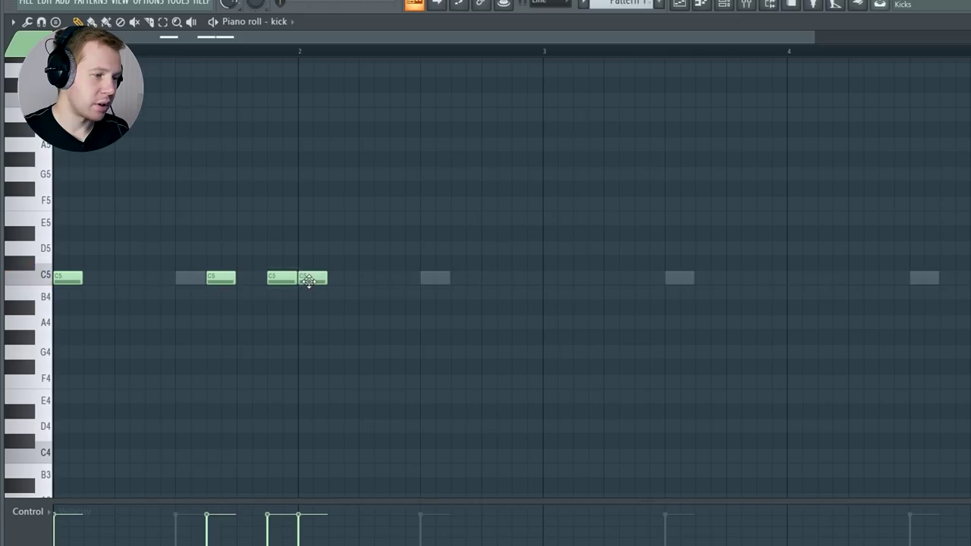
click(338, 278)
key(space)
- Duplicate the kick pattern into bars 3 and 4 and add an extra C5 kick on the second eighth of bar 3
key(ctrl+a)
key(ctrl+b)
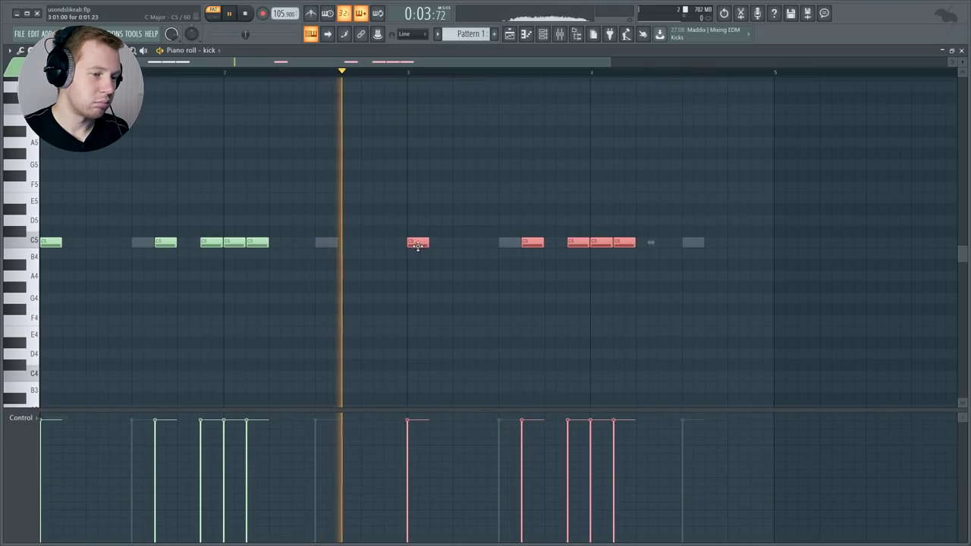
click(434, 246)
click(440, 243)
key(space)
key(space)
key(space)
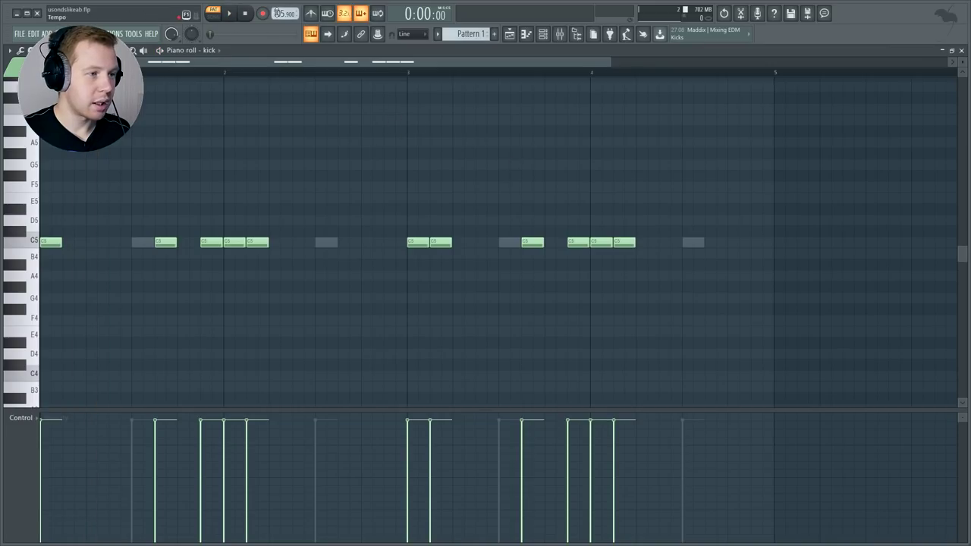
click(962, 50)
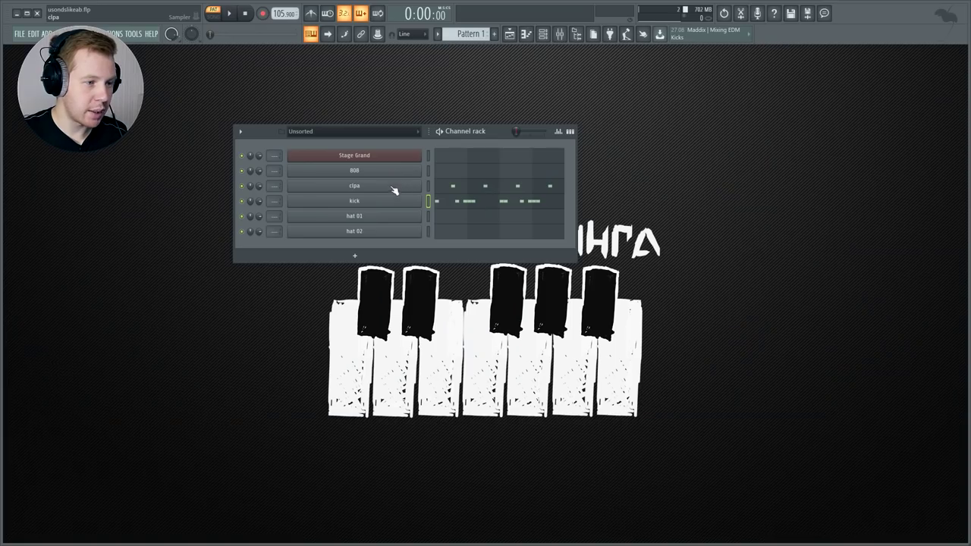
- Open the hat 01 piano roll, set the snap to 1/3 step, and chop the C5 note at the start of bar 1
right_click(395, 223)
click(448, 214)
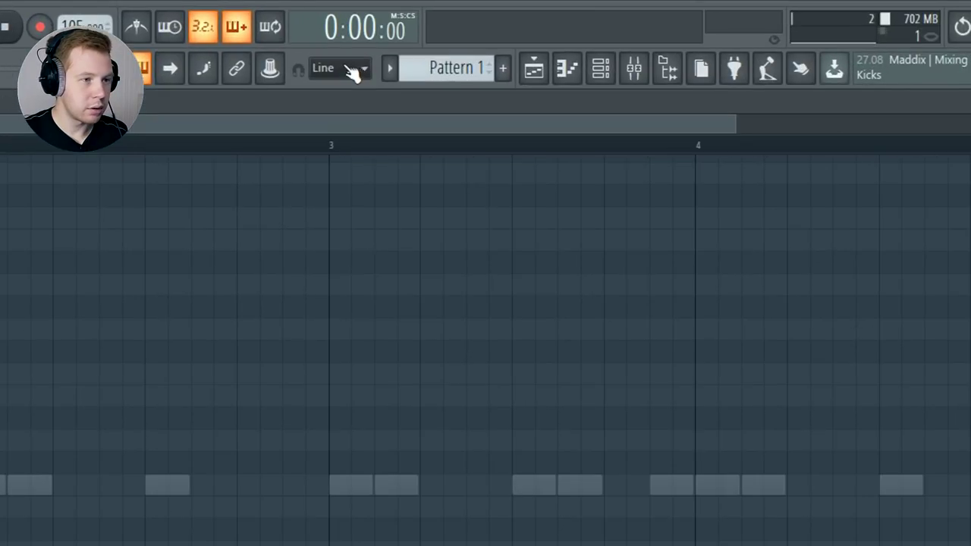
click(419, 35)
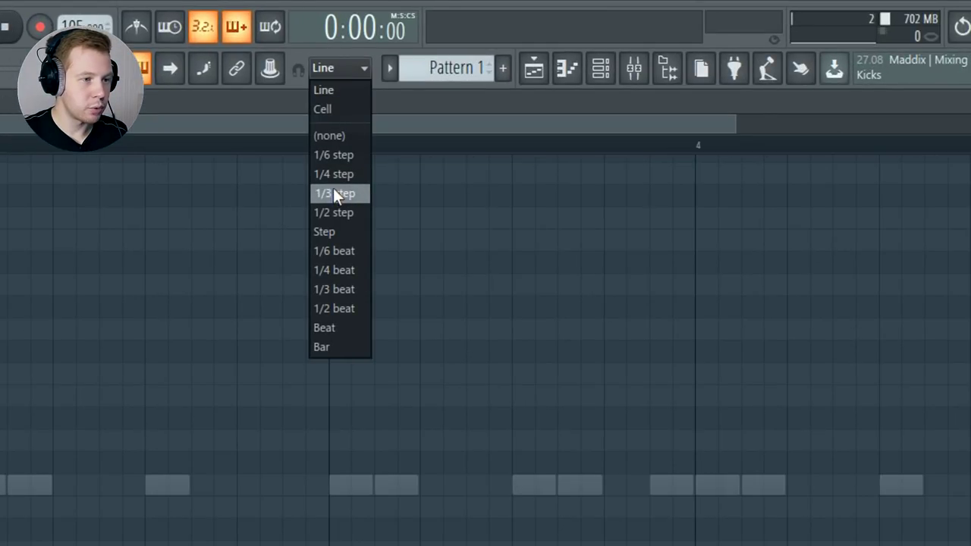
click(333, 193)
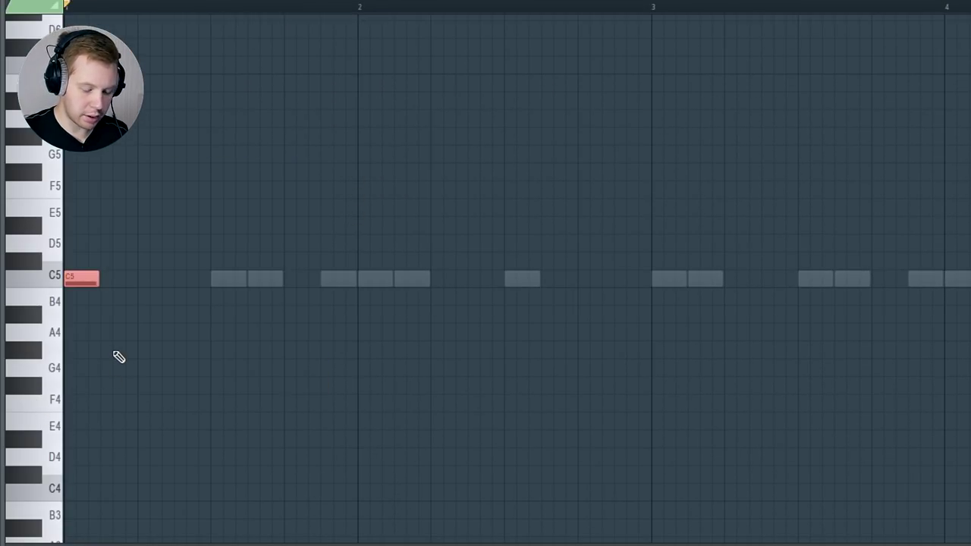
key(alt+u)
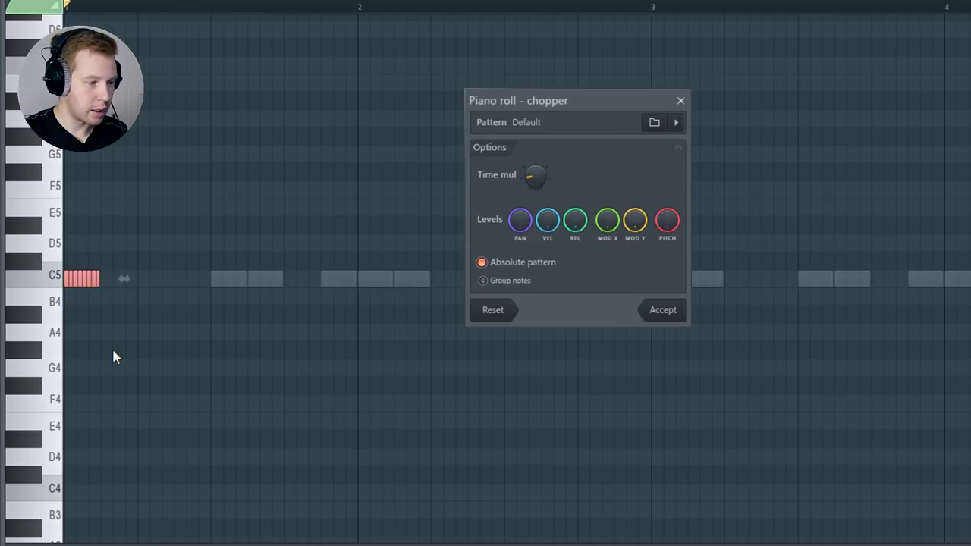
click(661, 310)
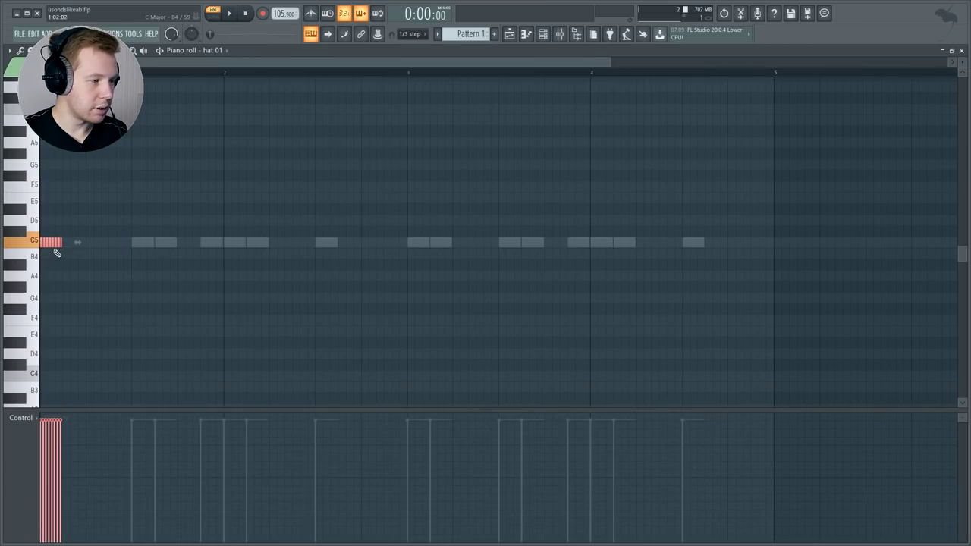
- Copy the chopped hat 01 roll to the start of bars 2, 3 and 4
drag(57, 253, 243, 244)
drag(53, 242, 418, 257)
key(ctrl+d)
click(962, 51)
- Open the hat 02 piano roll and fill the first half of bar 1 with four C5 eighth notes
right_click(418, 230)
click(431, 232)
key(space)
key(space)
drag(47, 244, 61, 244)
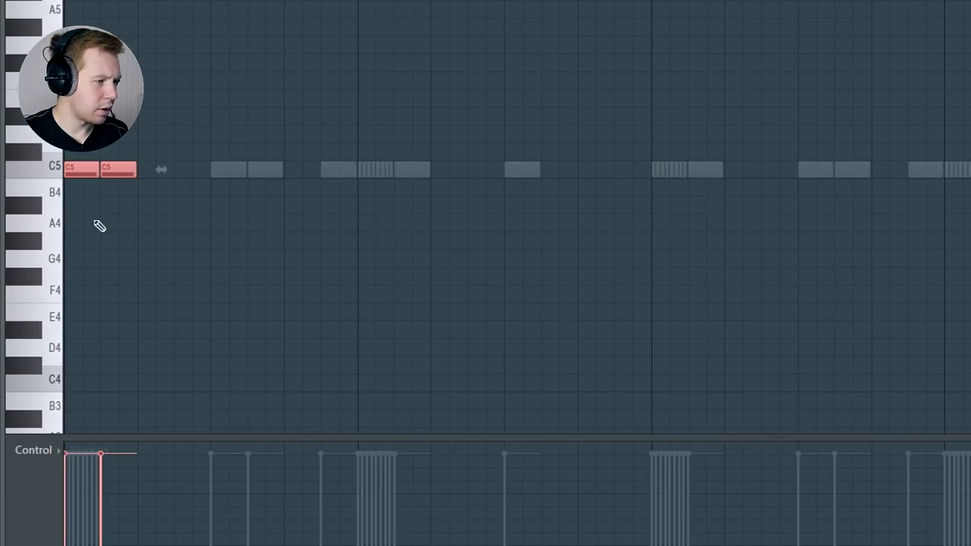
key(ctrl+a)
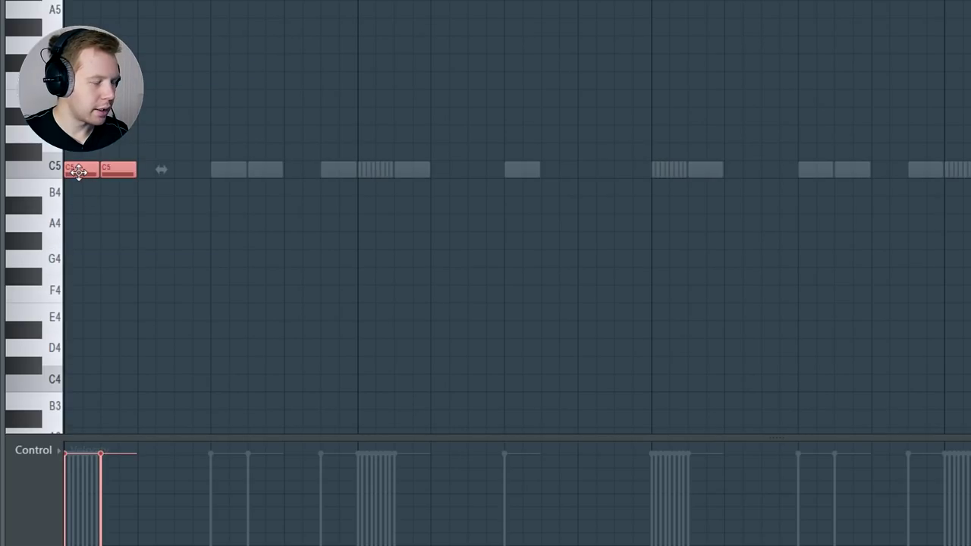
key(ctrl+b)
key(ctrl+d)
key(space)
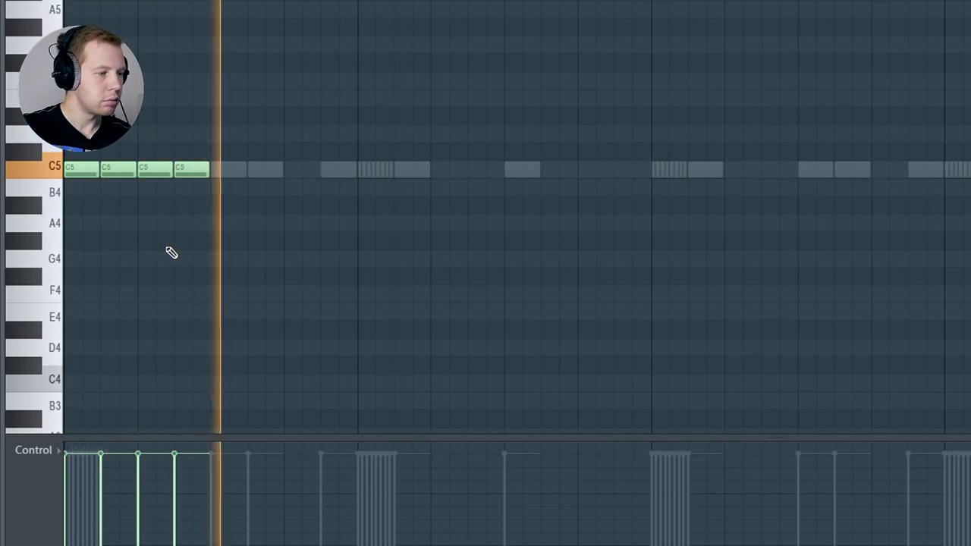
key(space)
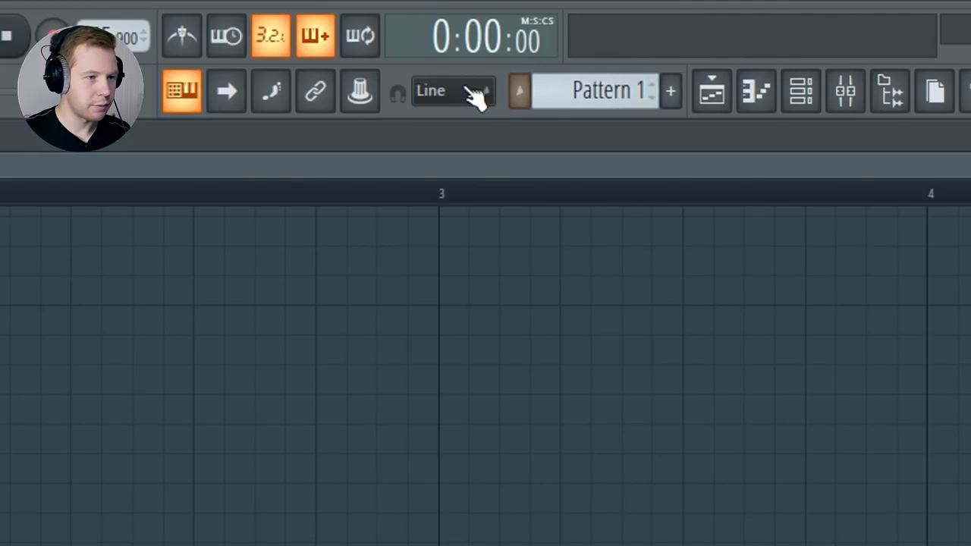
- Set the snap to 1/3 step and chop the fourth hat 02 note into a fast roll
click(472, 93)
click(478, 258)
drag(184, 149, 232, 170)
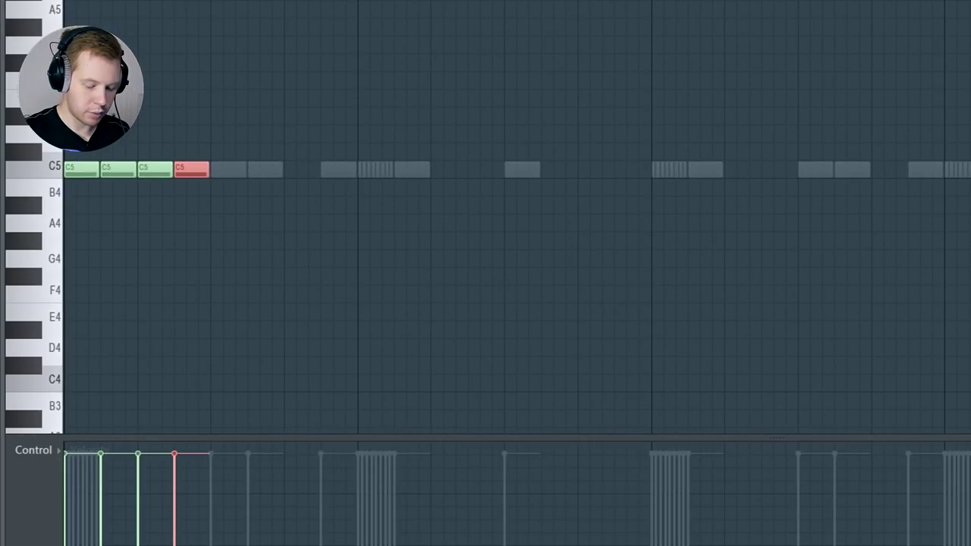
key(alt+u)
click(666, 201)
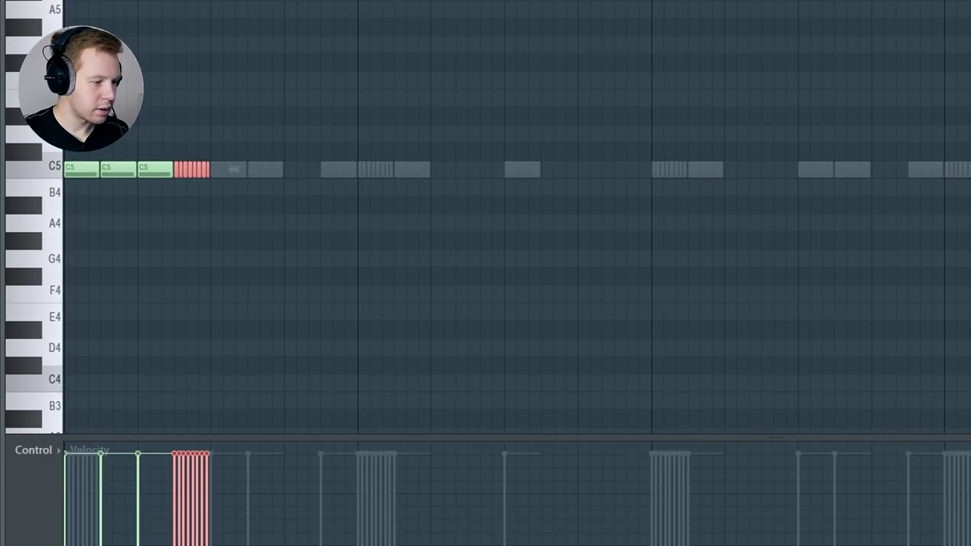
- Ramp the chopped roll's velocities upward from low to nearly the level of the other hats
drag(145, 502, 174, 434)
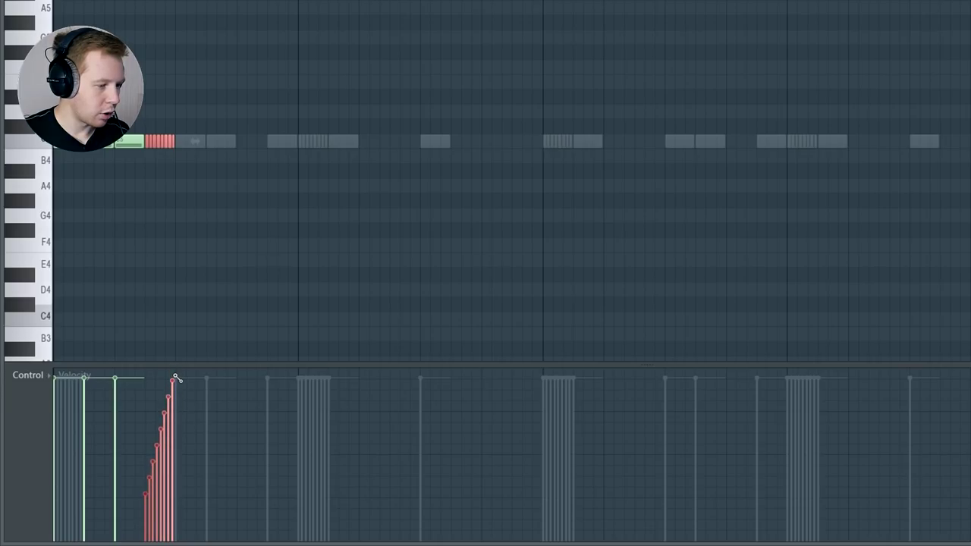
key(ctrl+d)
key(space)
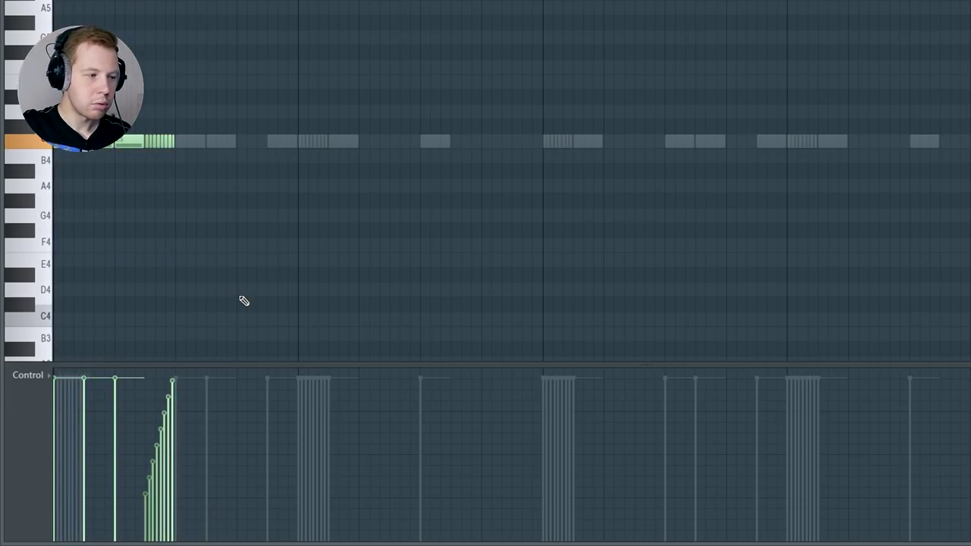
- Copy unchopped C5 hats across the second half of bar 1 and the first half of bar 2, and play the pattern
drag(59, 144, 182, 152)
ctrl+click(227, 176)
drag(198, 144, 319, 154)
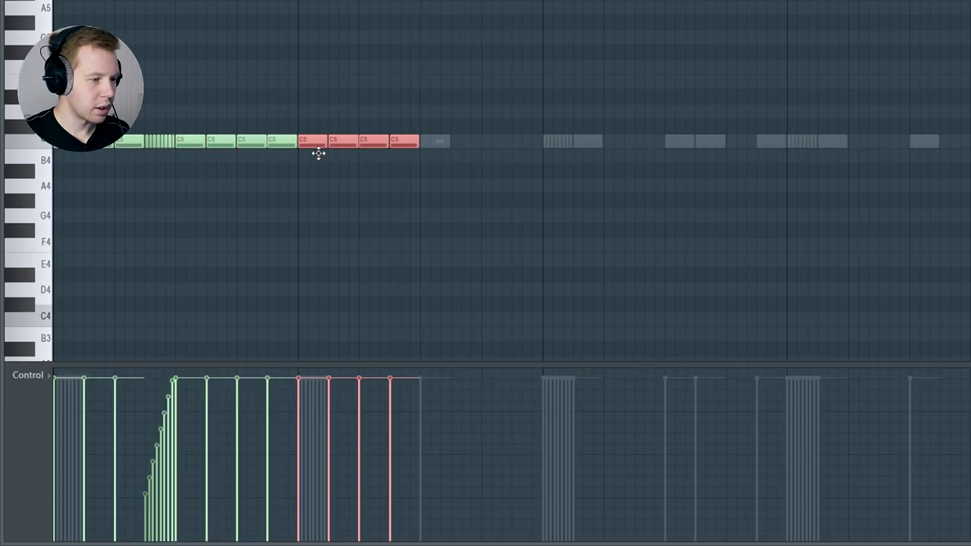
key(ctrl+d)
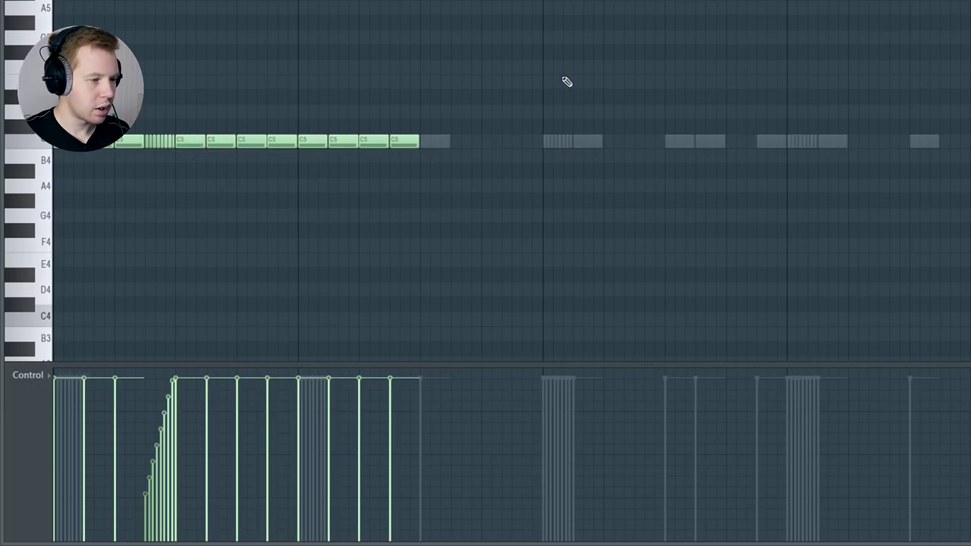
key(space)
key(space)
- Add a short quieter hat halfway through the last eighth of bar 1 and lower the velocity of all hat 02 notes
click(281, 143)
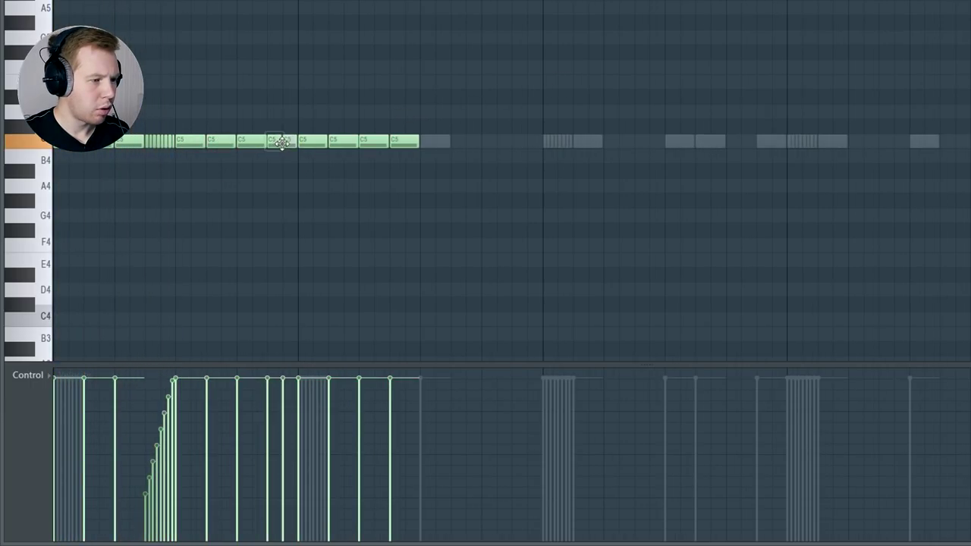
key(space)
drag(581, 67, 55, 275)
key(space)
scroll(205, 264, down, 3)
key(space)
key(ctrl+d)
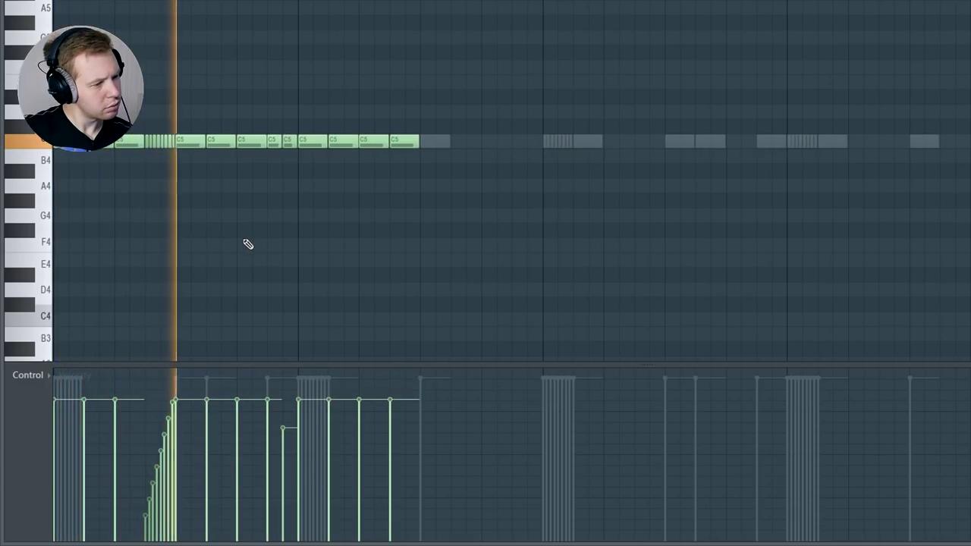
- Complete bar 2 with C5 hats including a short pair, and vary the hats' note pan with a descending ramp on the chopped roll
click(470, 144)
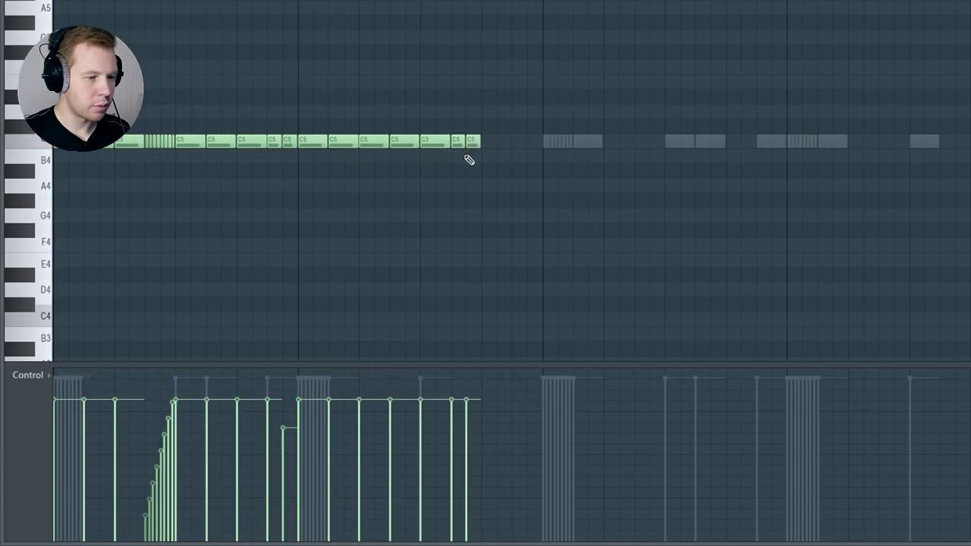
ctrl+drag(405, 130, 428, 148)
right_click(33, 423)
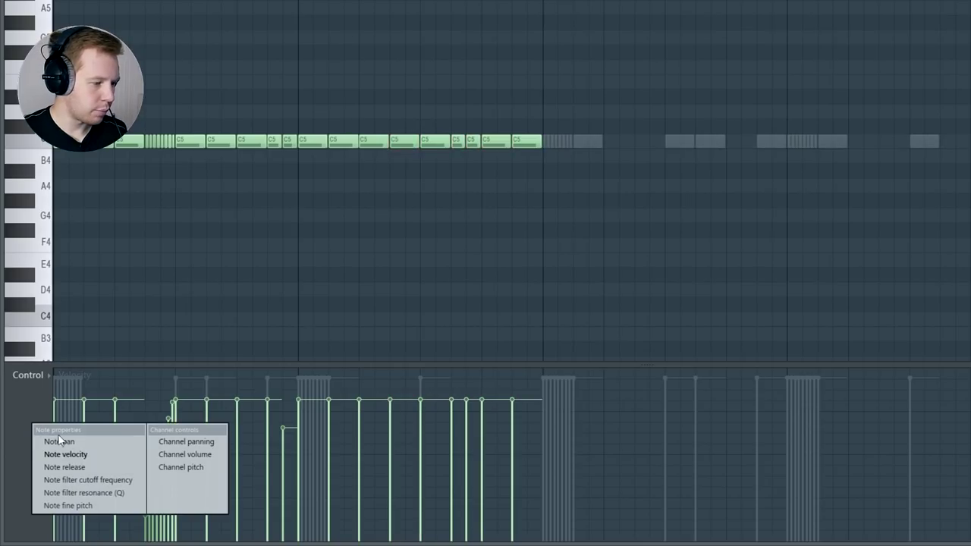
click(67, 446)
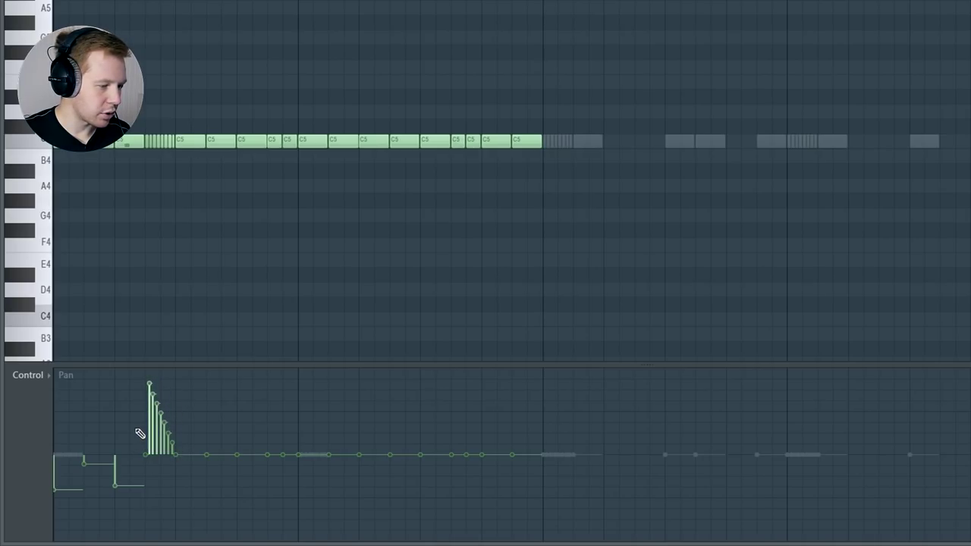
key(space)
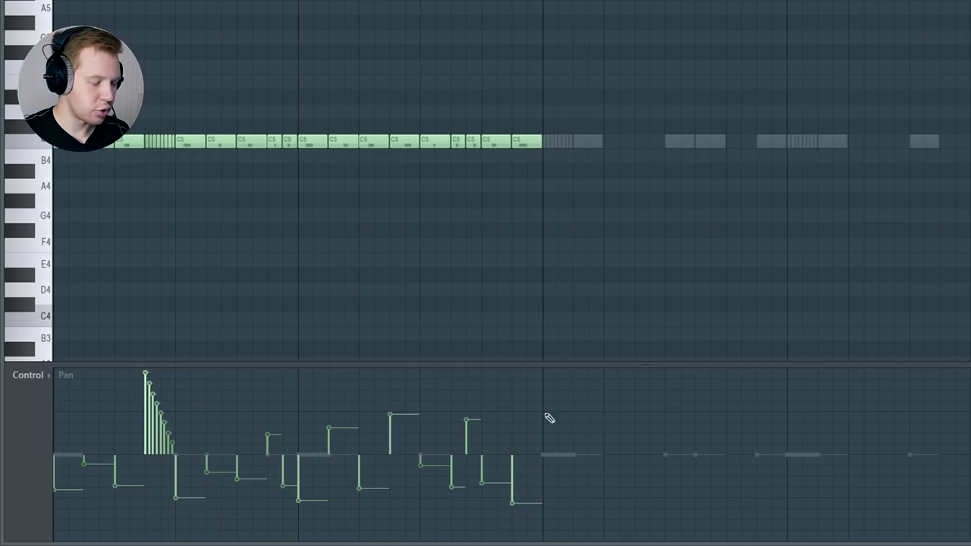
- Copy the two-bar hat 02 pattern into bars 3 and 4
key(ctrl+a)
mouse_move(99, 142)
shift+mouse_down()
mouse_move(145, 245)
mouse_move(412, 252)
shift+mouse_up()
ctrl+click(457, 283)
- Open the 808 piano roll with the note pan lane and place F#4 notes on the first and sixth eighths of bar 1
key(F7)
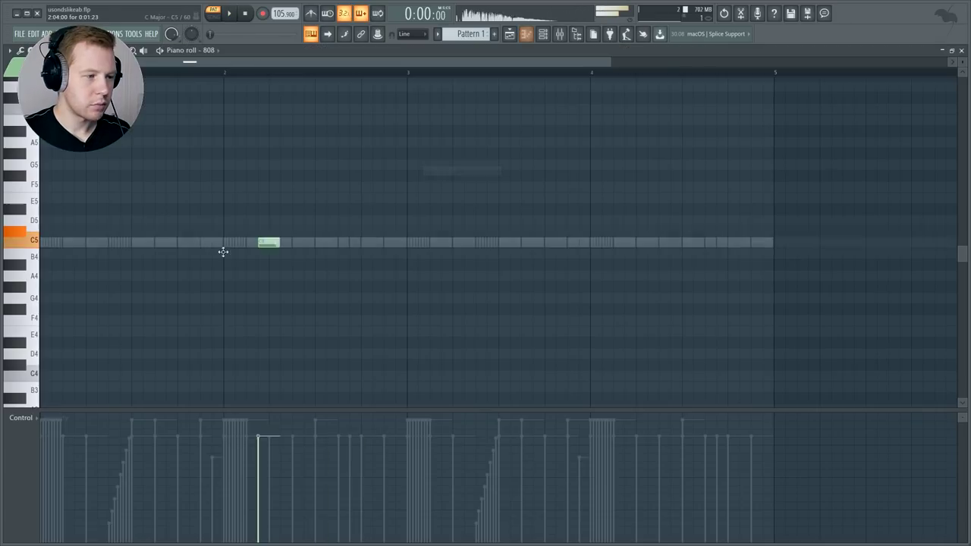
drag(223, 252, 3, 309)
click(34, 448)
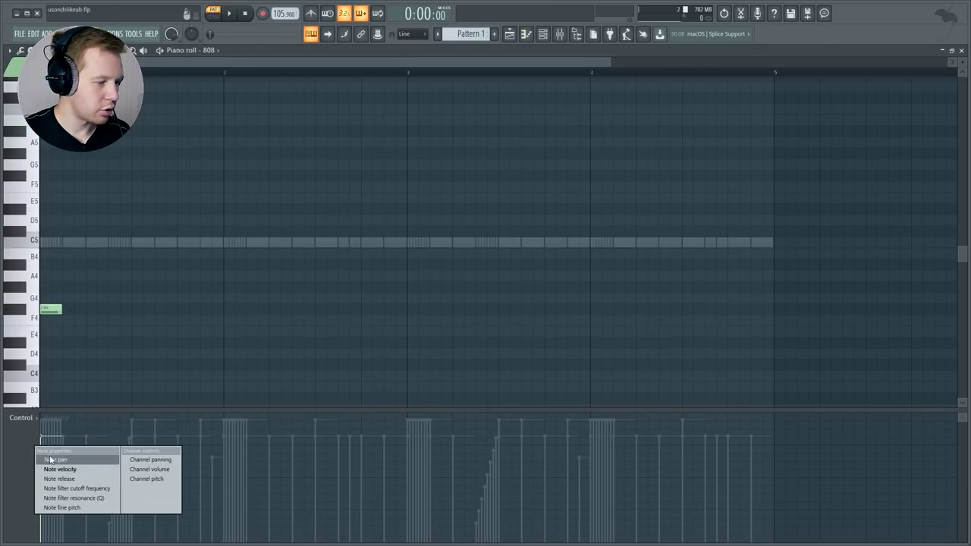
click(57, 455)
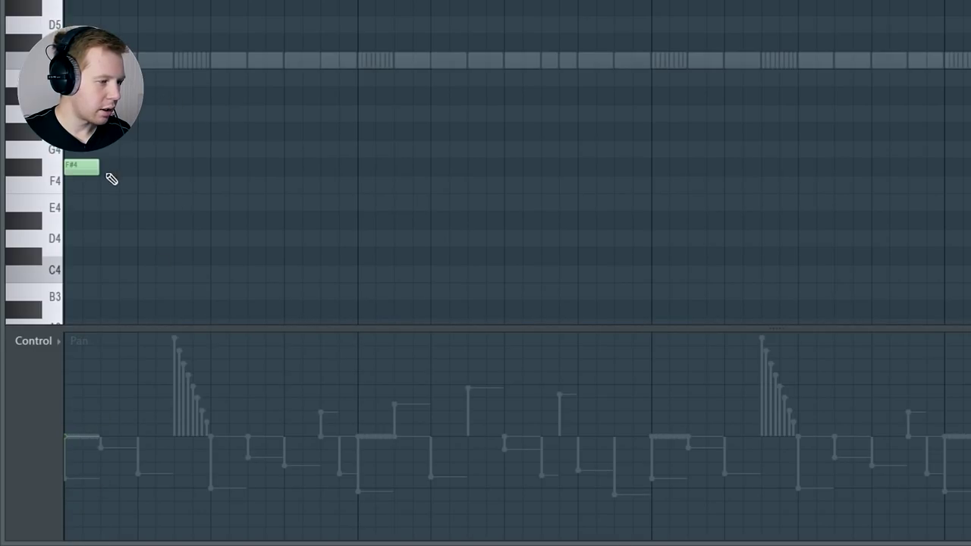
click(154, 167)
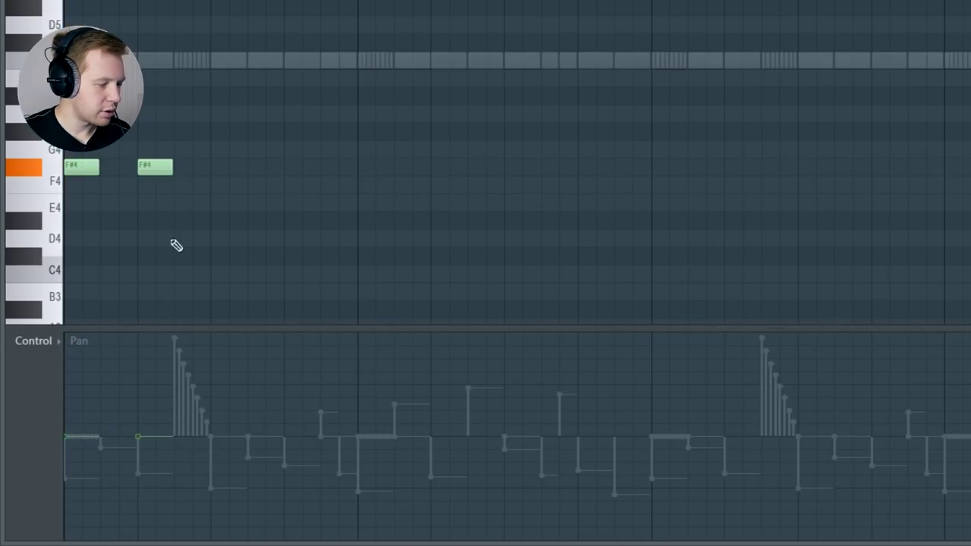
drag(157, 168, 267, 174)
key(space)
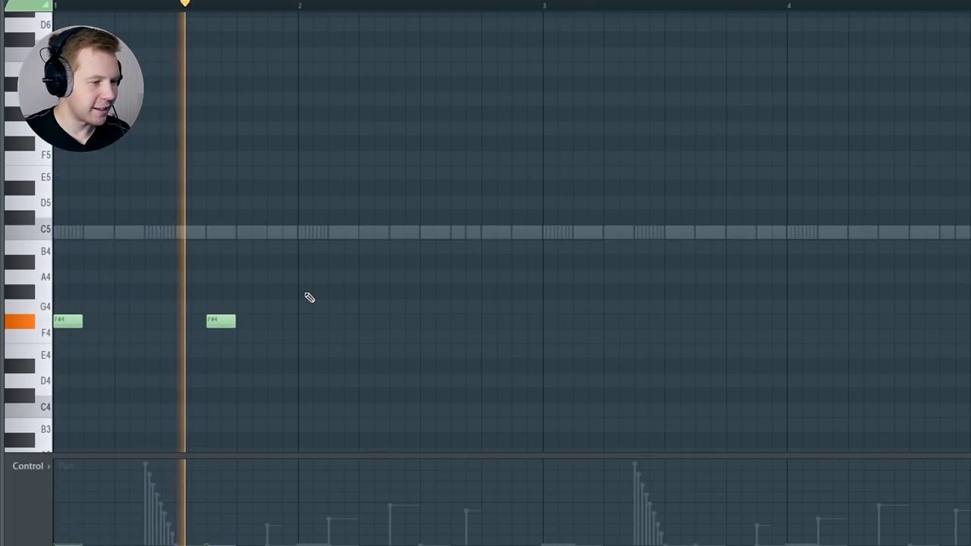
key(space)
- Add an F#4 808 note at the start of bar 2 and a D5 note on its beat 3
click(312, 320)
key(space)
click(344, 322)
drag(345, 322, 436, 202)
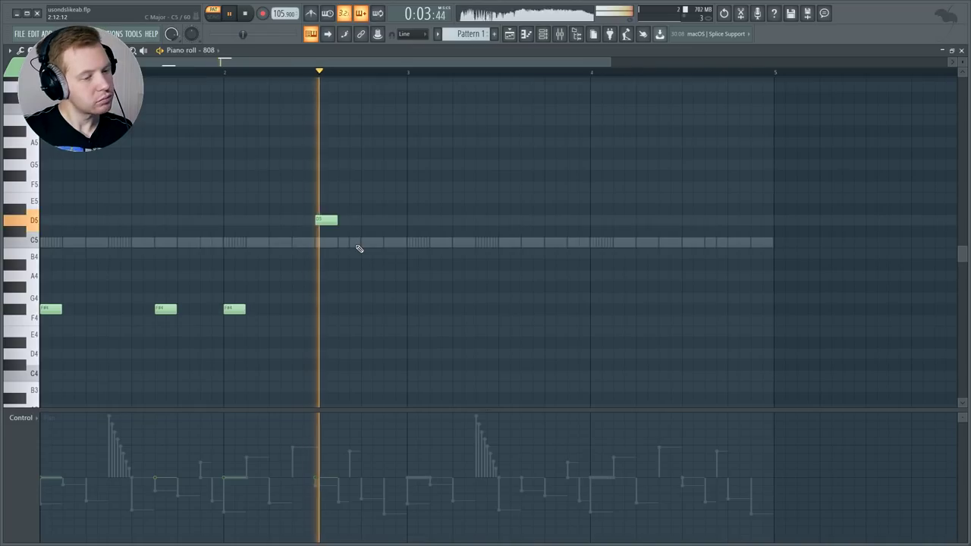
- Duplicate the 808 notes into bars 3 and 4 and add extra F#4 notes on the second and last eighths of bar 3
key(ctrl+a)
key(ctrl+b)
click(427, 344)
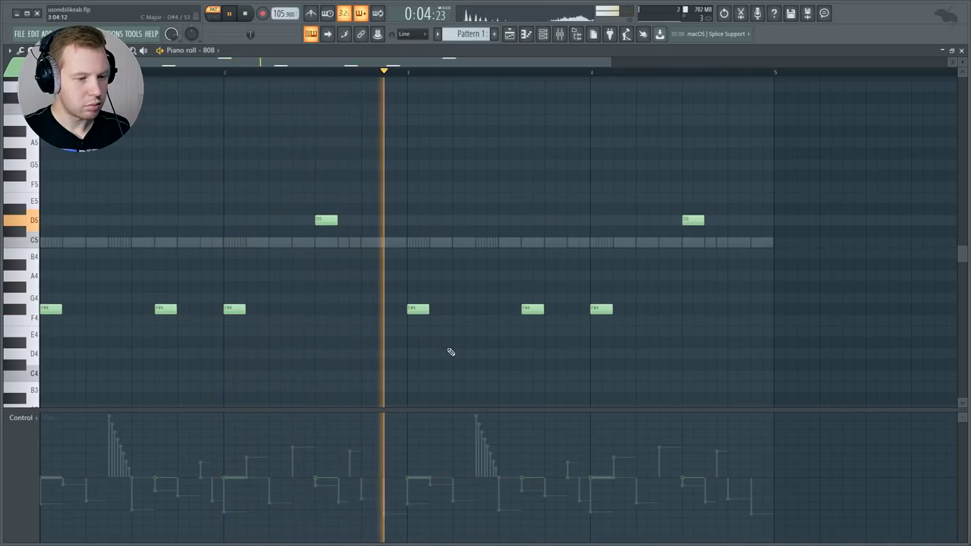
key(space)
key(space)
click(436, 309)
click(575, 308)
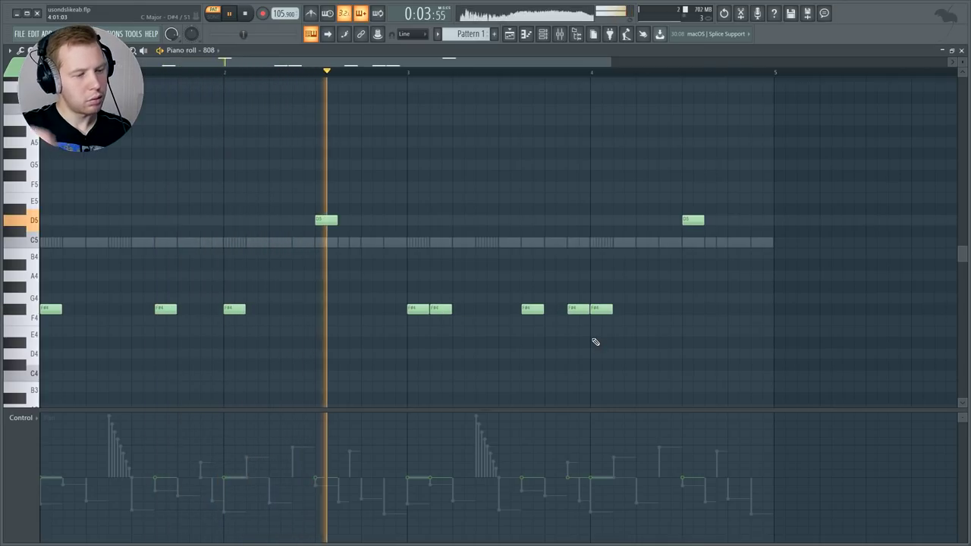
- Add an A4 808 note on beat 4 of bar 4 and stop playback
click(734, 254)
drag(736, 258, 737, 279)
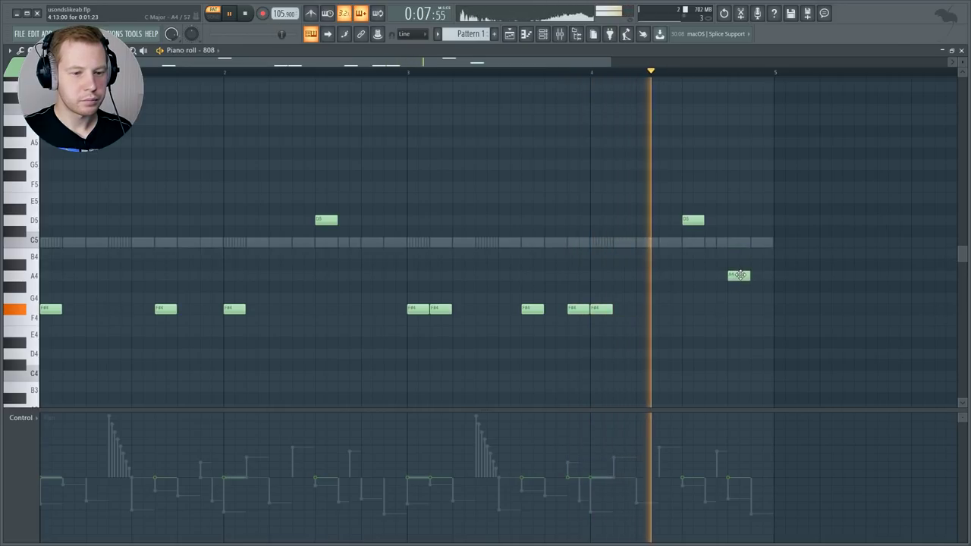
key(space)
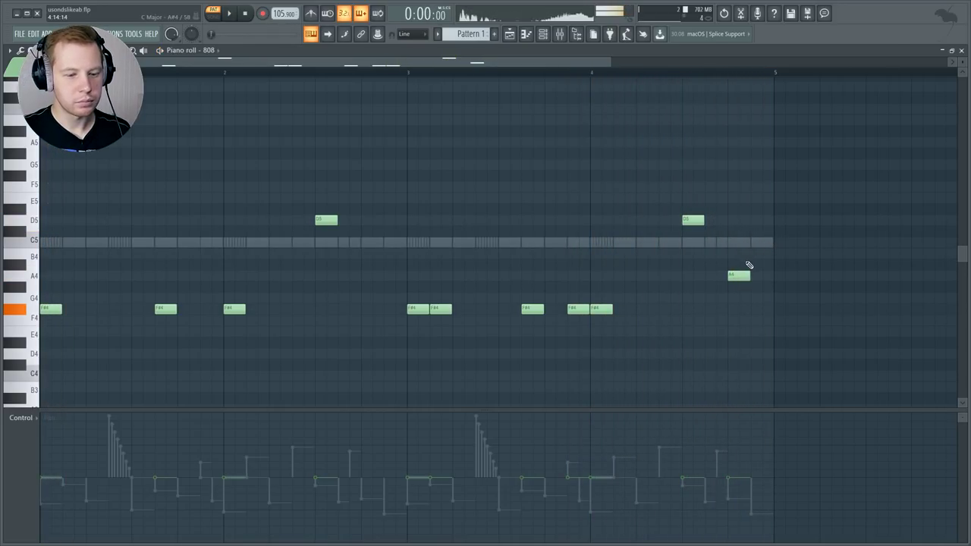
- Switch the 808's control lane to note velocity and select all 808 notes to adjust their velocity
right_click(32, 445)
click(37, 456)
right_click(33, 453)
click(45, 473)
drag(831, 126, 71, 402)
drag(832, 126, 81, 381)
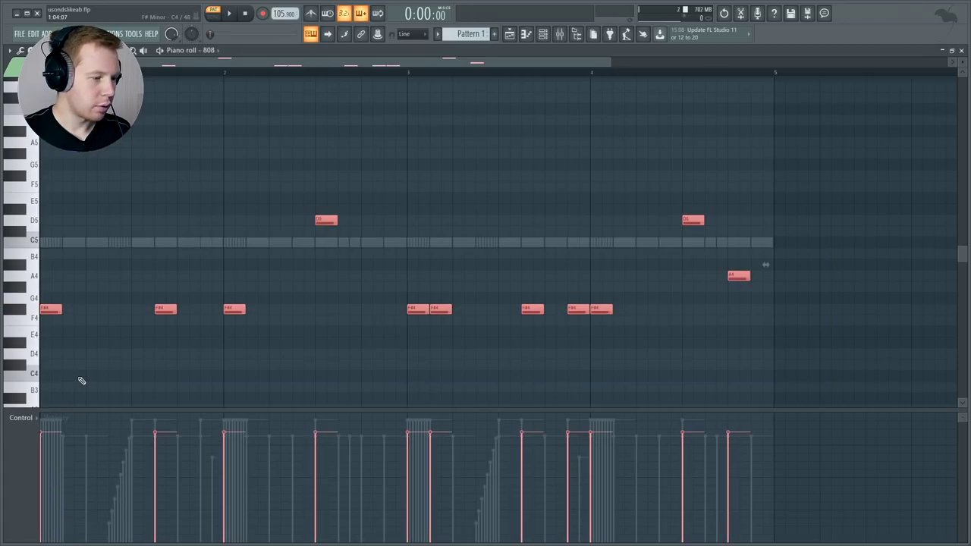
- Switch to the kick's notes, raise all their velocities to maximum and close the piano roll
click(219, 50)
click(245, 125)
drag(761, 158, 38, 327)
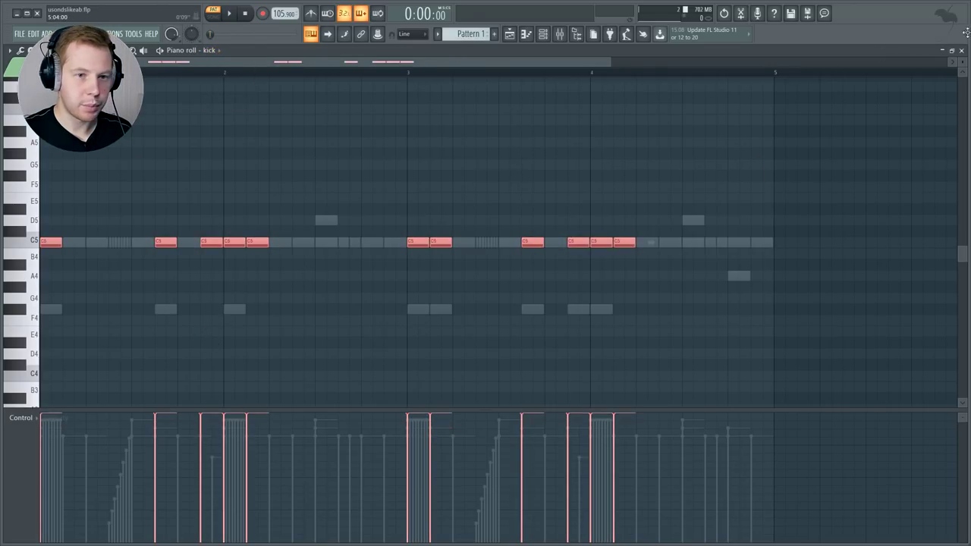
click(961, 50)
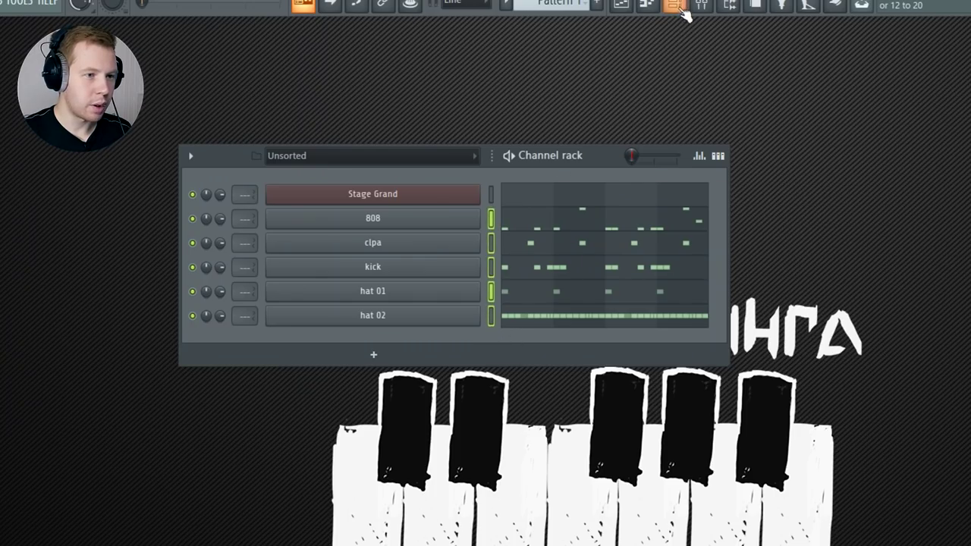
- Route the 808, clpa, kick, hat 01 and hat 02 channels to mixer tracks 1 to 5
click(675, 7)
click(188, 312)
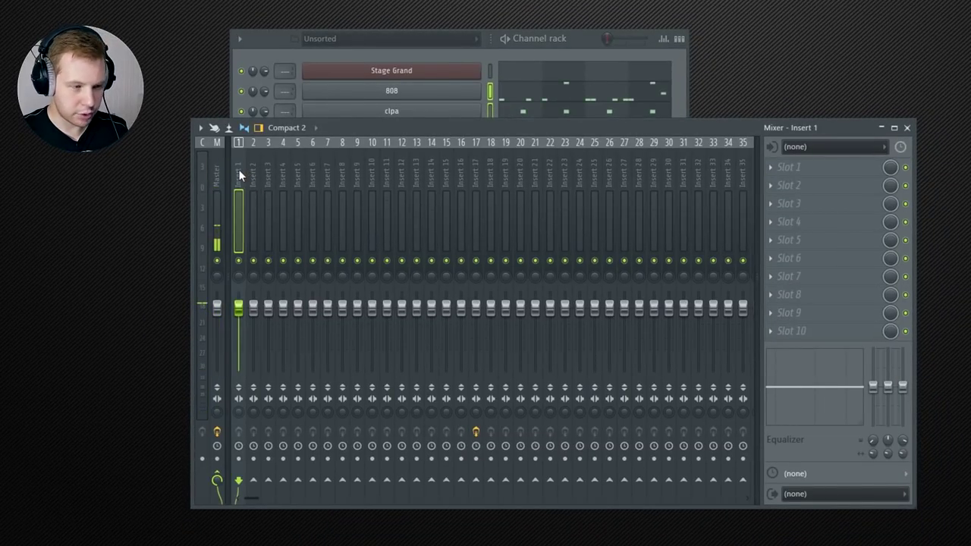
key(ctrl+shift+l)
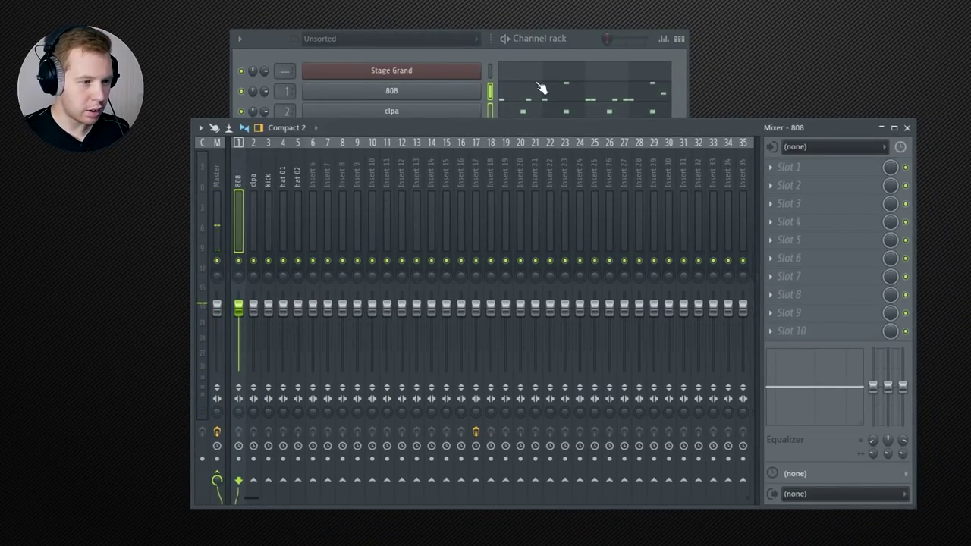
- Create Pattern 2 and open the Stage Grand channel in the piano roll
click(562, 60)
key(F4)
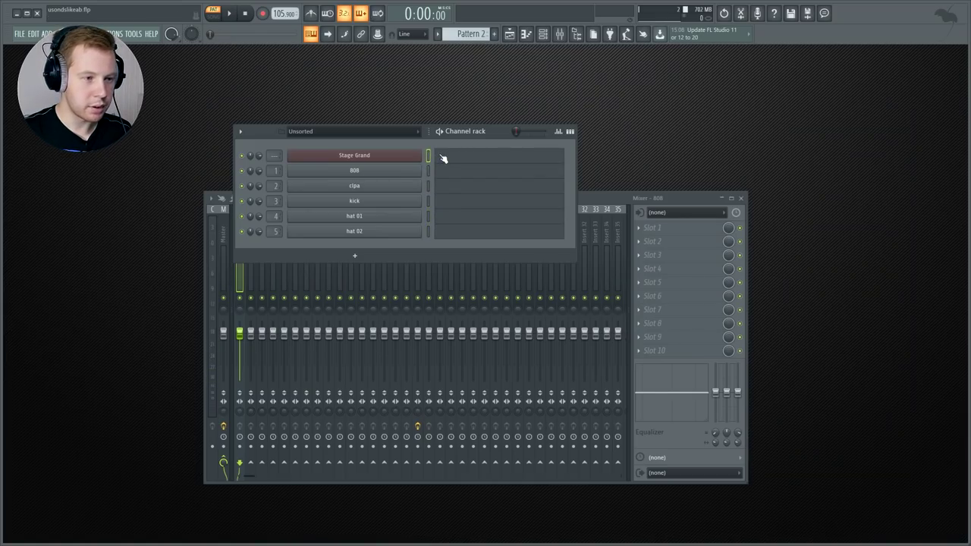
right_click(445, 163)
click(459, 168)
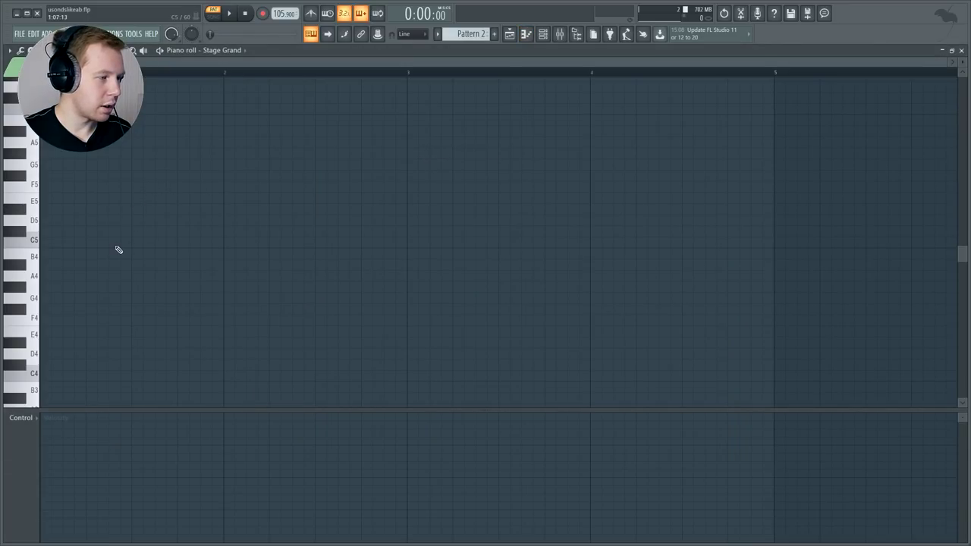
- Start the bar 1 melody with A#5 and A5 eighth notes and a D6 quarter note on beat 2
drag(49, 274, 40, 130)
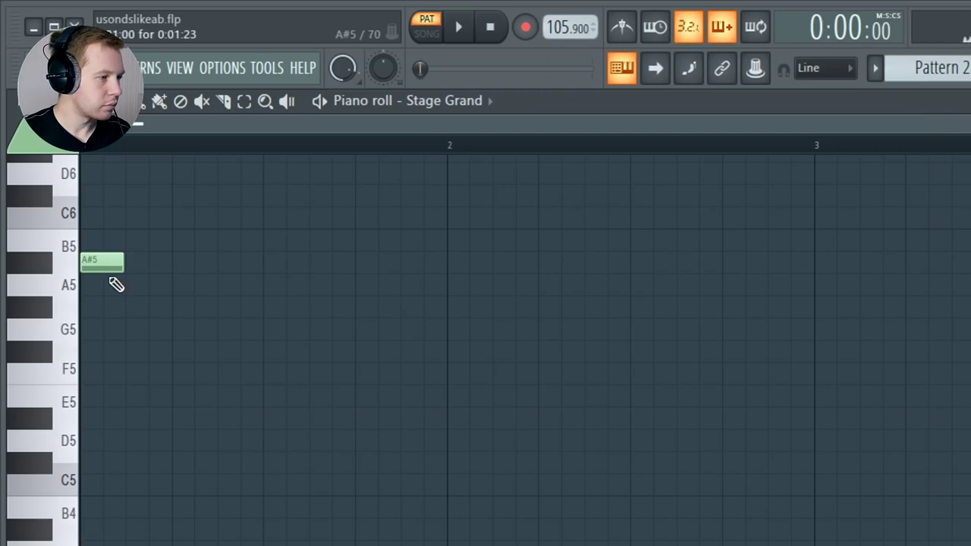
click(67, 142)
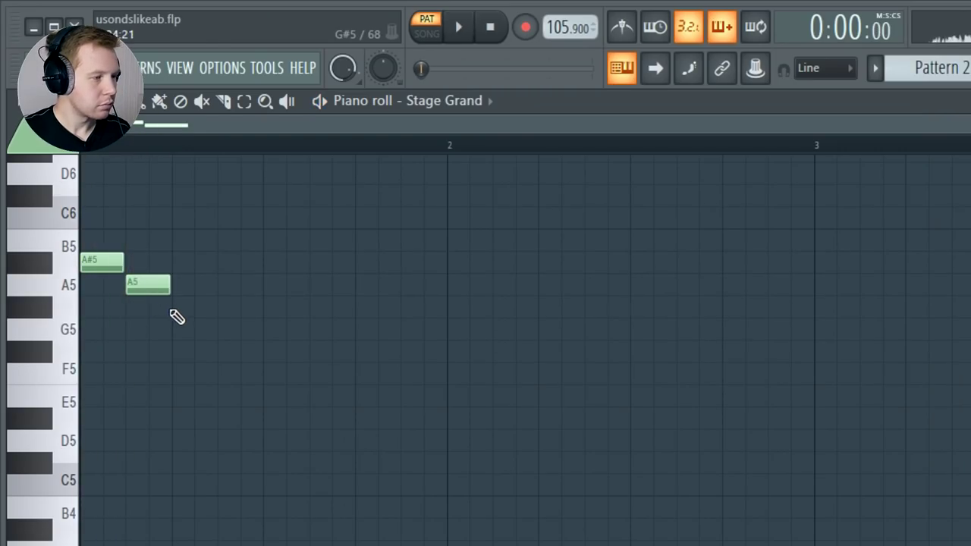
drag(182, 330, 196, 171)
key(space)
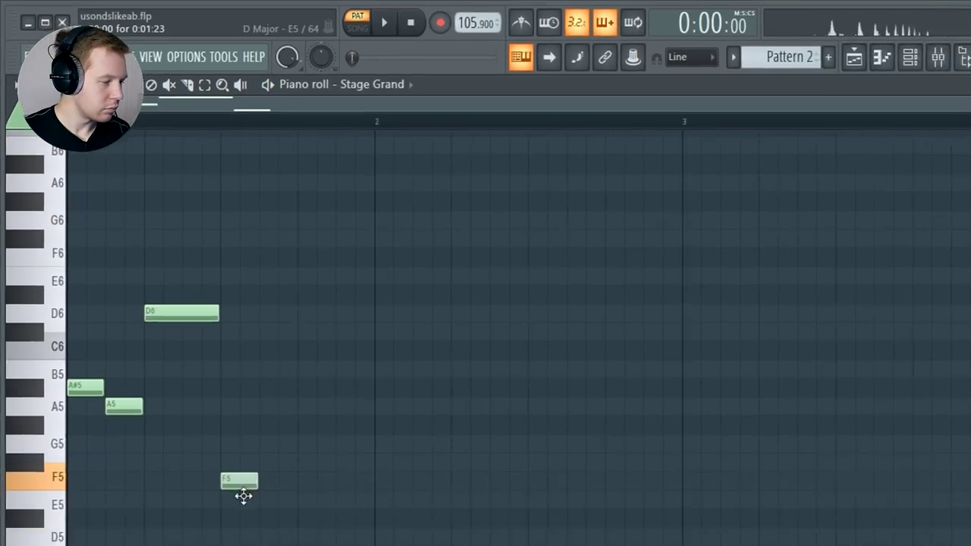
- Complete the bar 1 melody with a G5 quarter note on beat 3 and an A5 quarter note on beat 4
drag(243, 496, 235, 353)
key(space)
right_click(276, 398)
key(space)
- Copy the bar 1 melody into bar 2, change its last two notes to D#5 and F#5, and play it back
drag(381, 198, 55, 419)
drag(66, 312, 308, 326)
right_click(385, 407)
drag(535, 429, 551, 494)
click(550, 530)
right_click(583, 534)
drag(606, 390, 599, 451)
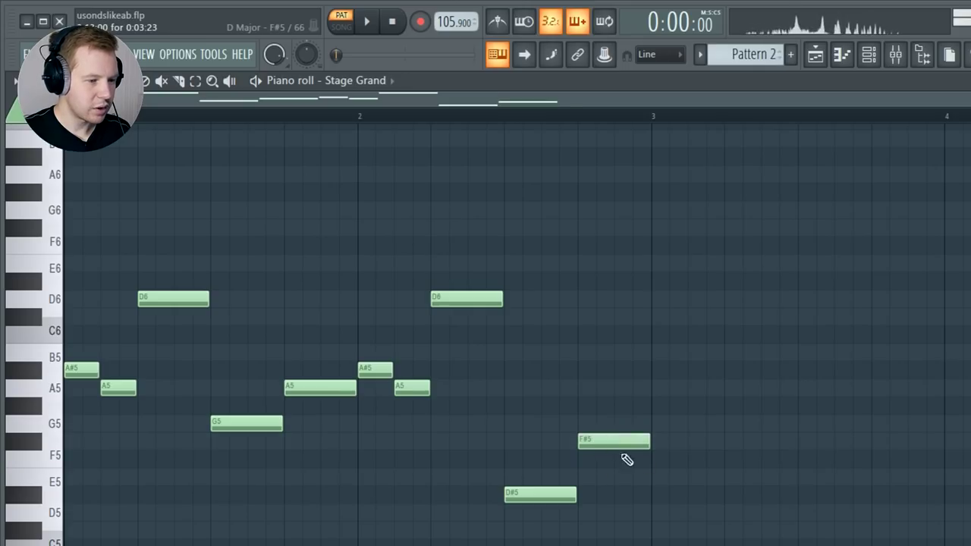
key(space)
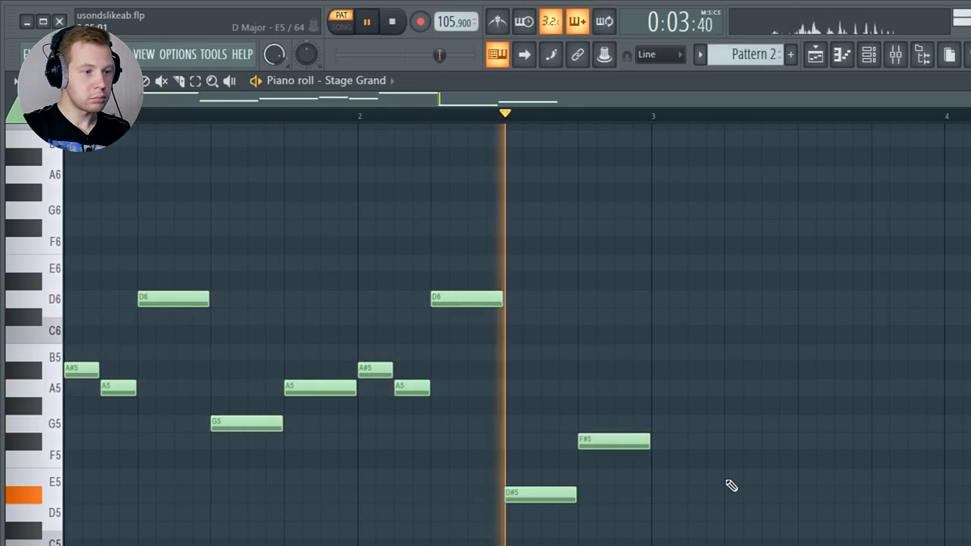
key(space)
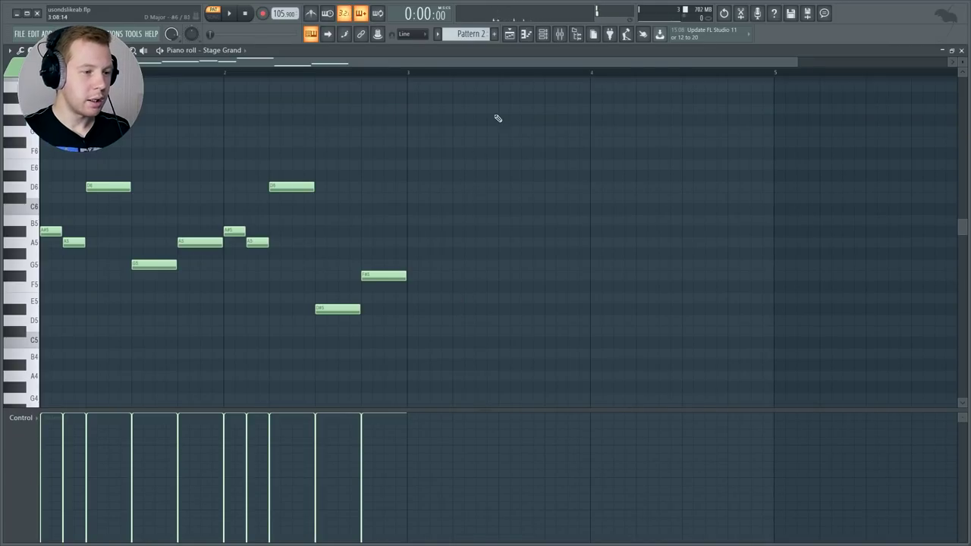
- Duplicate the two-bar melody into bars 3 and 4
drag(497, 118, 46, 335)
drag(56, 229, 427, 227)
ctrl+click(612, 334)
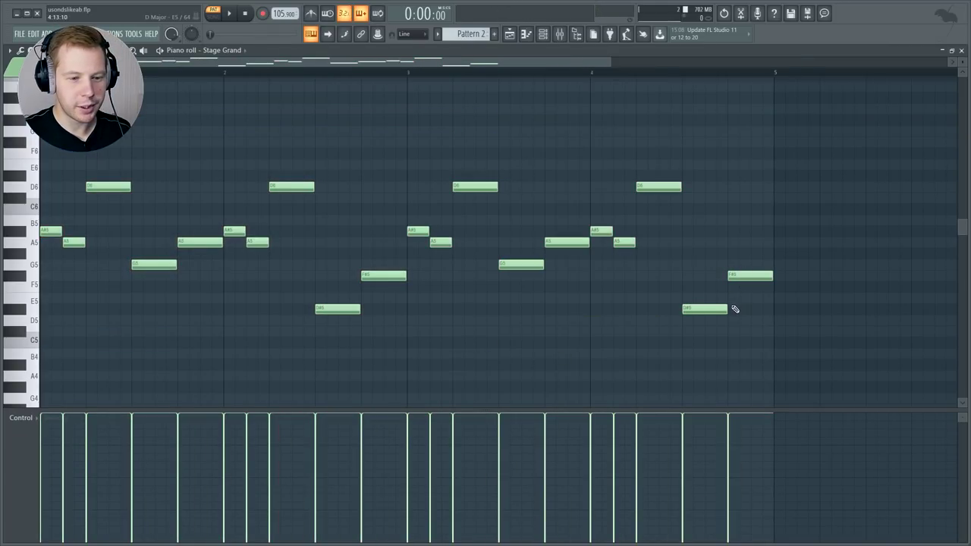
- Replace the last two melody notes of bar 4 with A5, C6, A#5 and A5 eighth notes
drag(699, 306, 693, 242)
drag(713, 186, 736, 235)
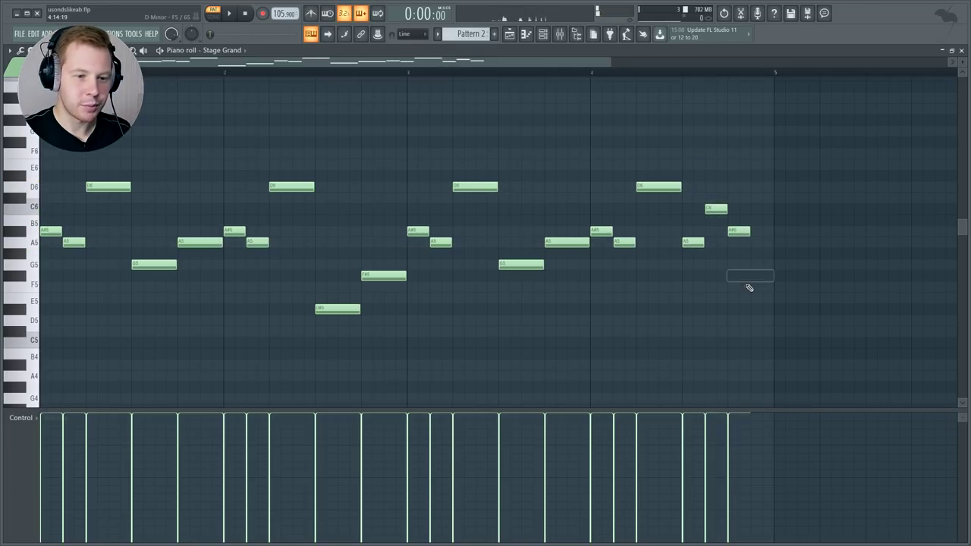
click(761, 242)
key(space)
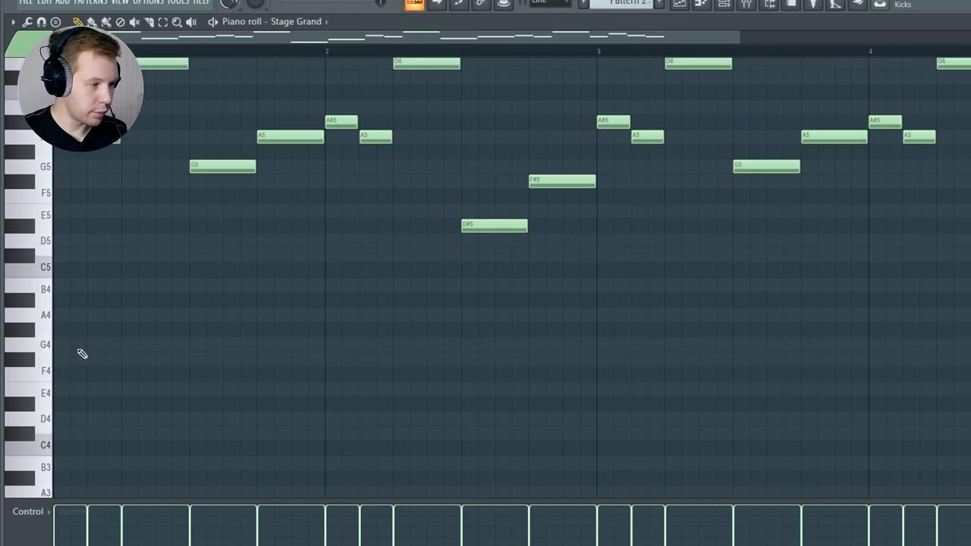
- Add a G3, A#3 and D4 eighth-note chord at the start of bar 1 and play it back
scroll(85, 372, down, 4)
click(69, 344)
click(65, 299)
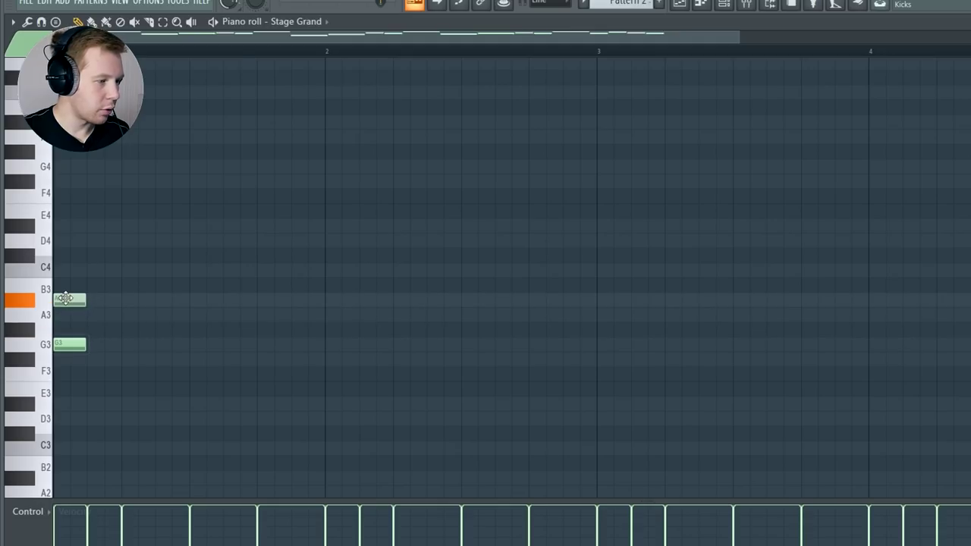
click(72, 240)
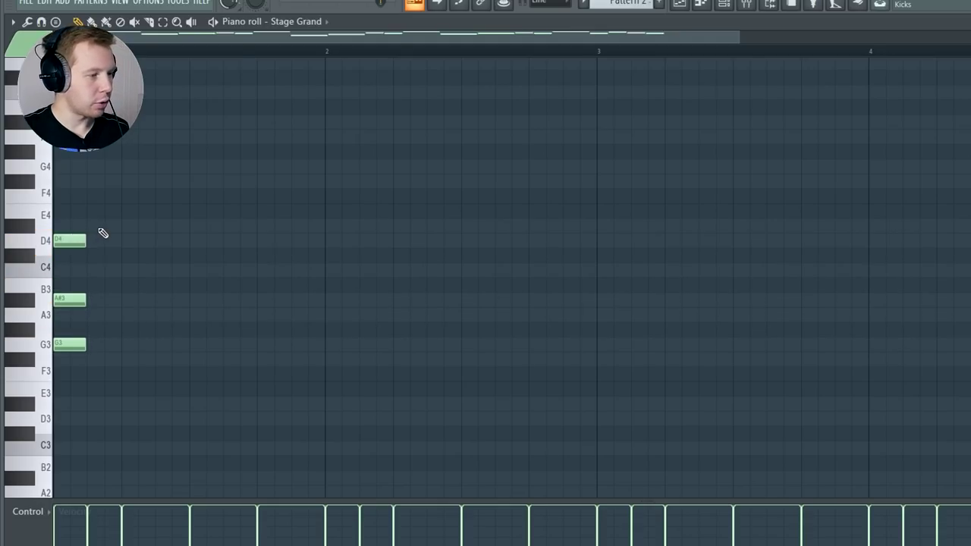
key(space)
key(space)
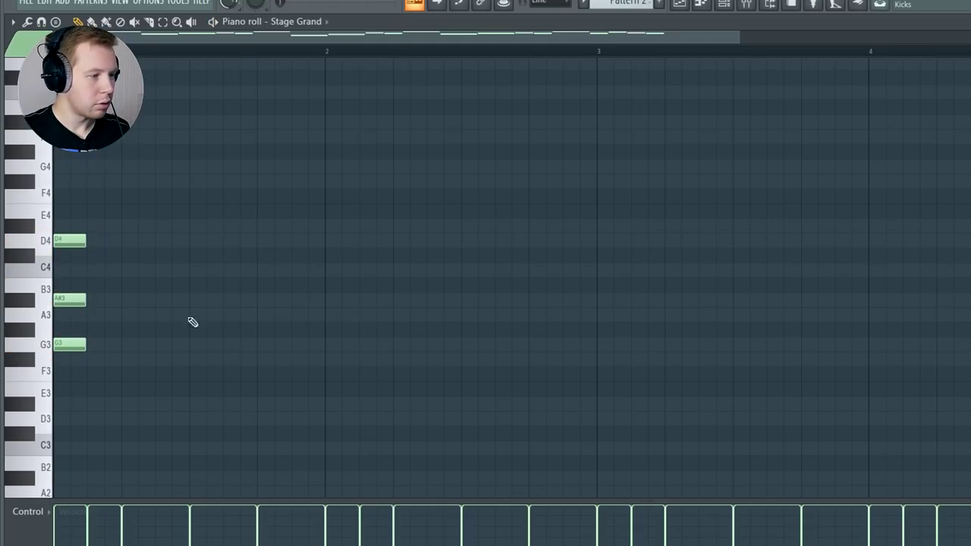
- Copy the chord to beat 3 of bar 1, change it to D#4, G4 and A#4, and play it back
drag(165, 197, 200, 213)
scroll(243, 243, up, 2)
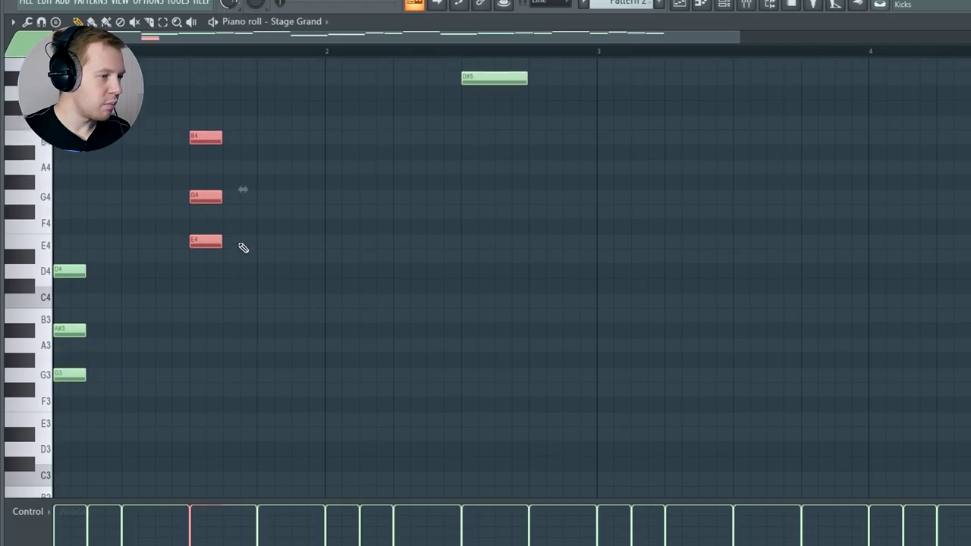
drag(204, 300, 206, 315)
right_click(268, 344)
drag(200, 264, 201, 250)
key(space)
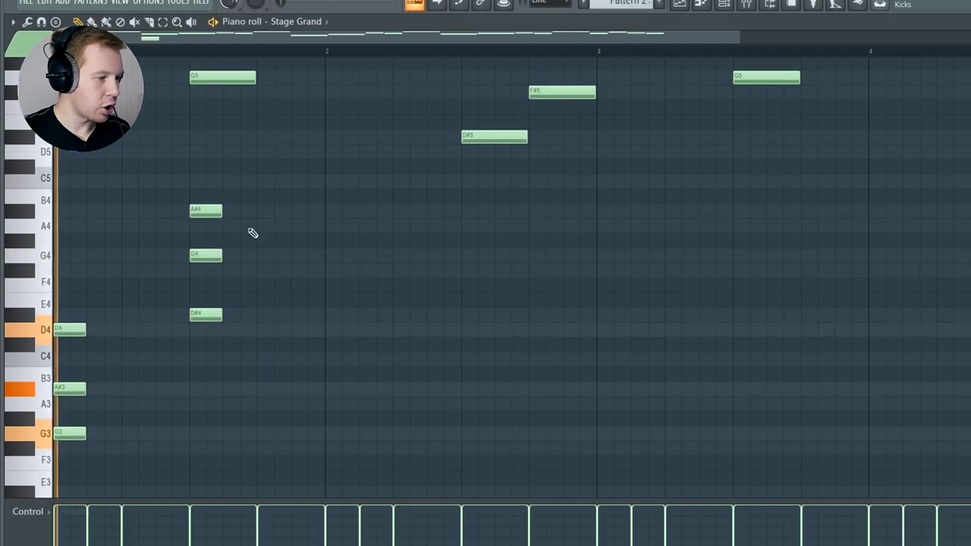
- Add a D4, F#4 and A4 chord on beat 4 of bar 1 and listen to the progression
drag(282, 180, 271, 354)
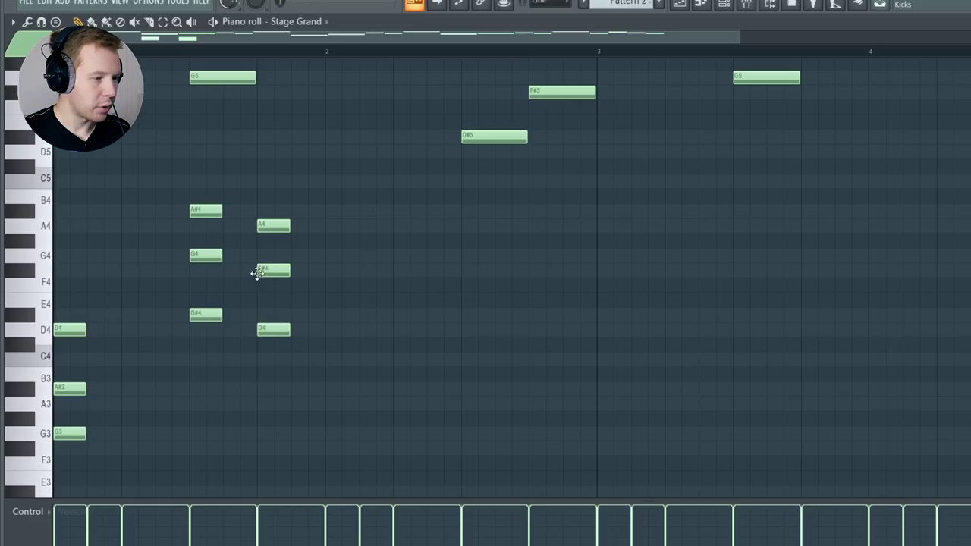
key(space)
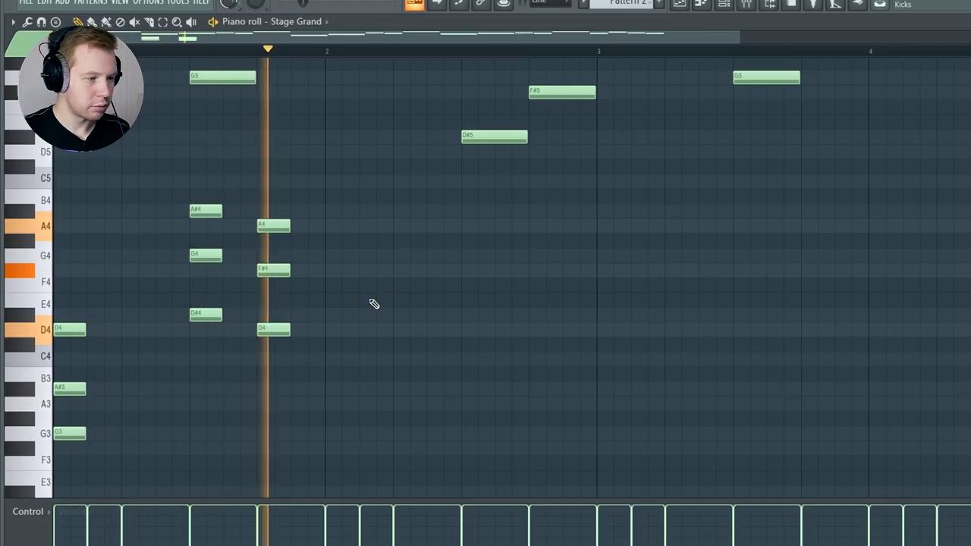
key(space)
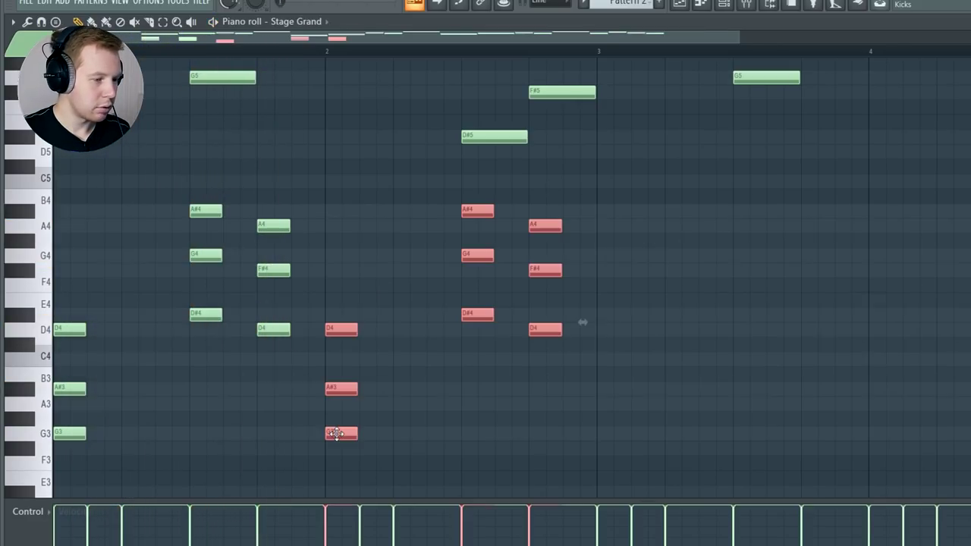
- Play back the pattern and delete the duplicated chords from bar 2
key(space)
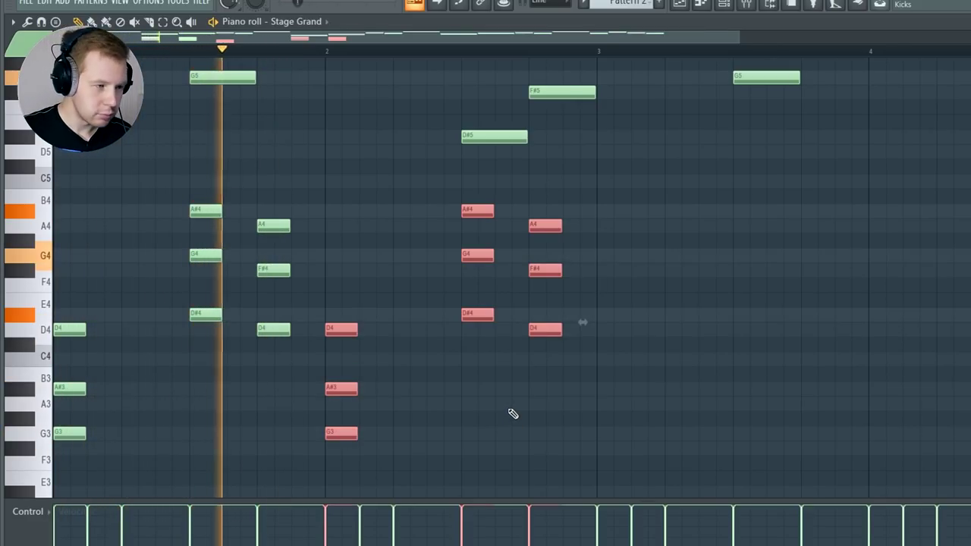
key(space)
key(Delete)
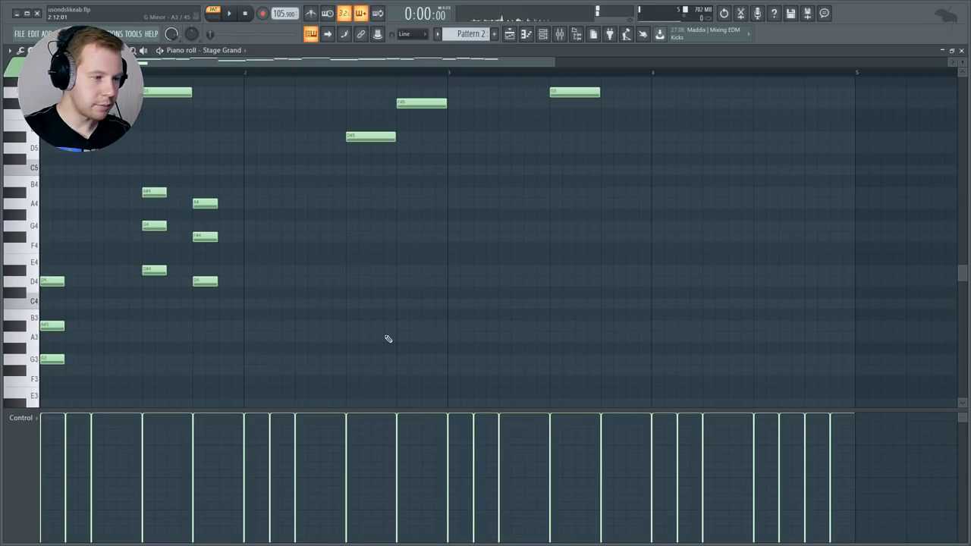
- Spread the first chord into an arpeggio by moving A#3 to the second eighth and D4 to the third
drag(94, 258, 42, 379)
ctrl+click(74, 338)
drag(48, 326, 74, 328)
drag(54, 282, 104, 284)
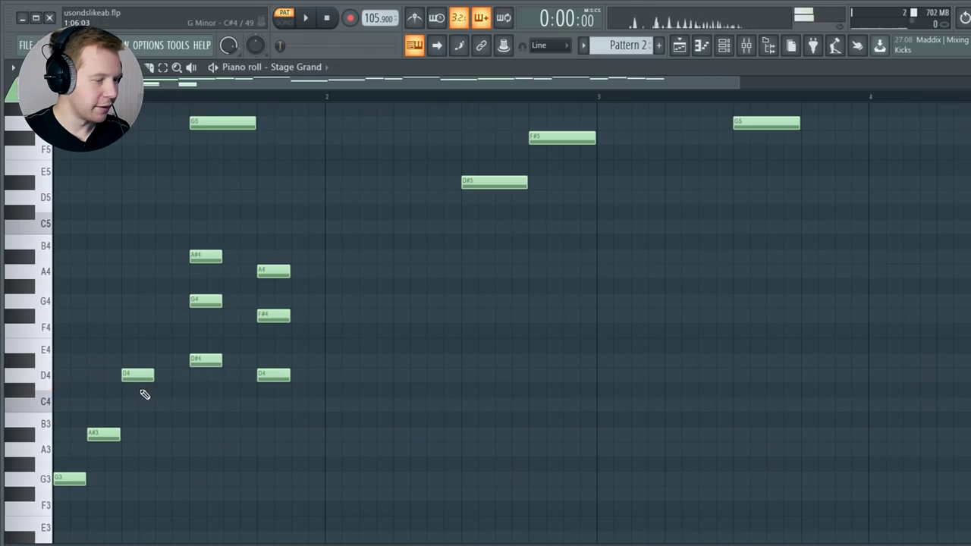
- Raise the three arpeggio notes by an octave, add A#4 on the fourth eighth of bar 1, and play it back
drag(153, 365, 72, 479)
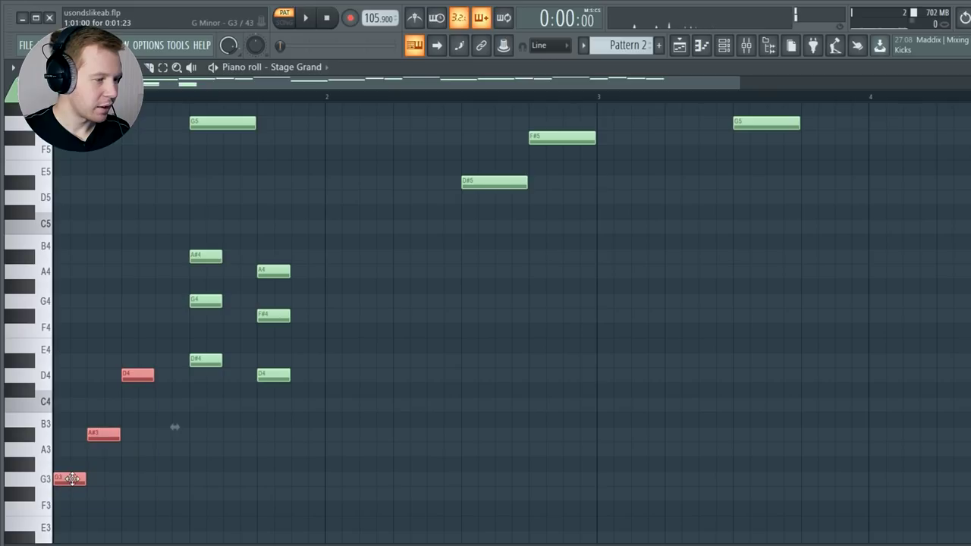
key(ctrl+Up)
click(171, 256)
key(space)
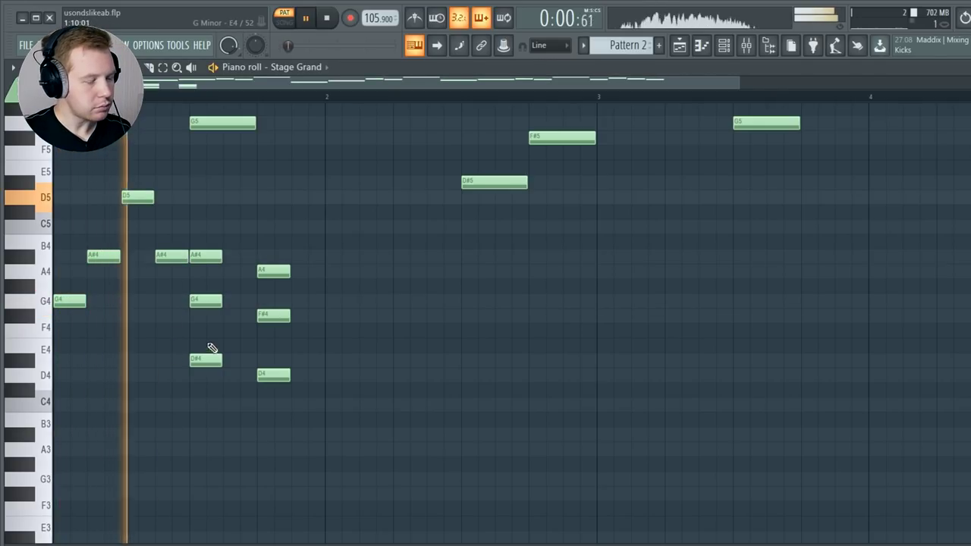
key(space)
- Move the D#4 on beat 3 and the F#4 on beat 4 of bar 1 one eighth later and play them back
drag(209, 360, 241, 361)
key(space)
key(space)
key(space)
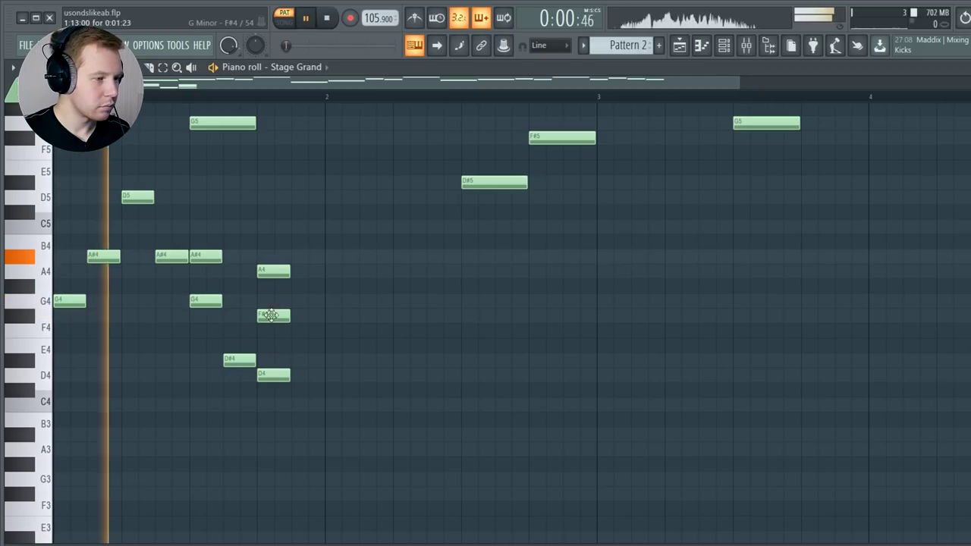
drag(269, 319, 304, 318)
key(space)
- Duplicate the bar 1 arpeggio into bar 2 and remove the A#4 on beat 3 and the D4 on beat 4 of bar 1
drag(401, 175, 42, 411)
key(ctrl+b)
drag(269, 314, 337, 311)
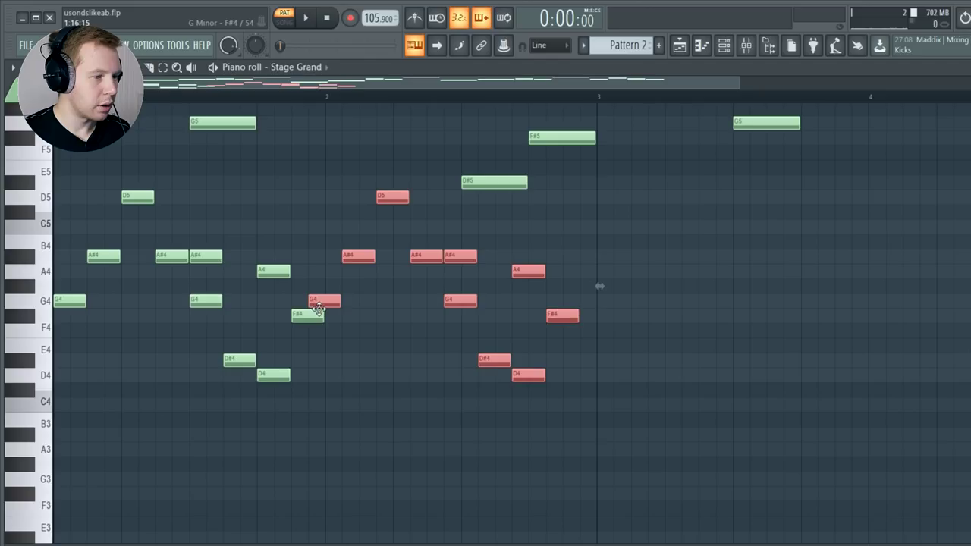
click(364, 361)
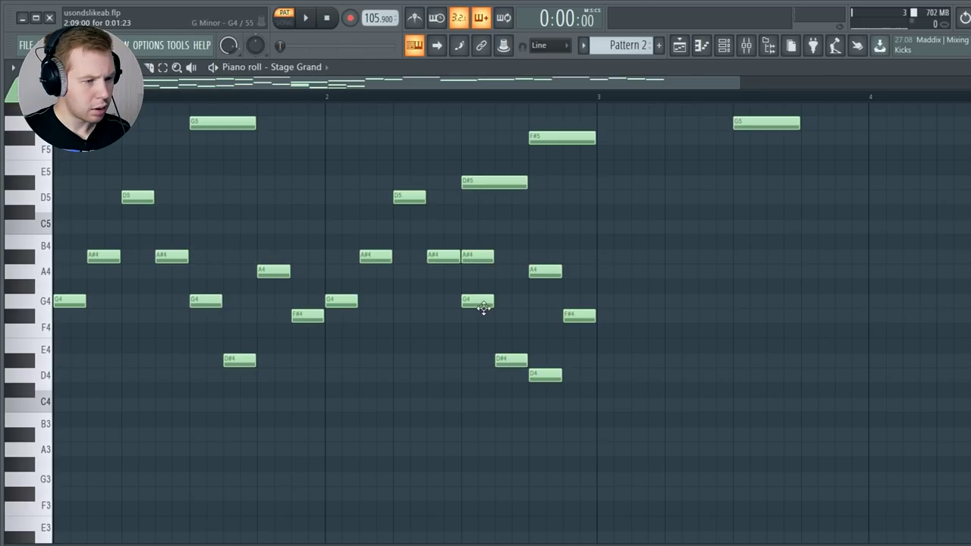
- In bar 2, move the beat 3 A#4 one eighth later, delete the D#4 and A4, and play from beat 3
drag(474, 256, 508, 257)
right_click(512, 360)
key(space)
key(space)
right_click(550, 272)
key(space)
click(461, 97)
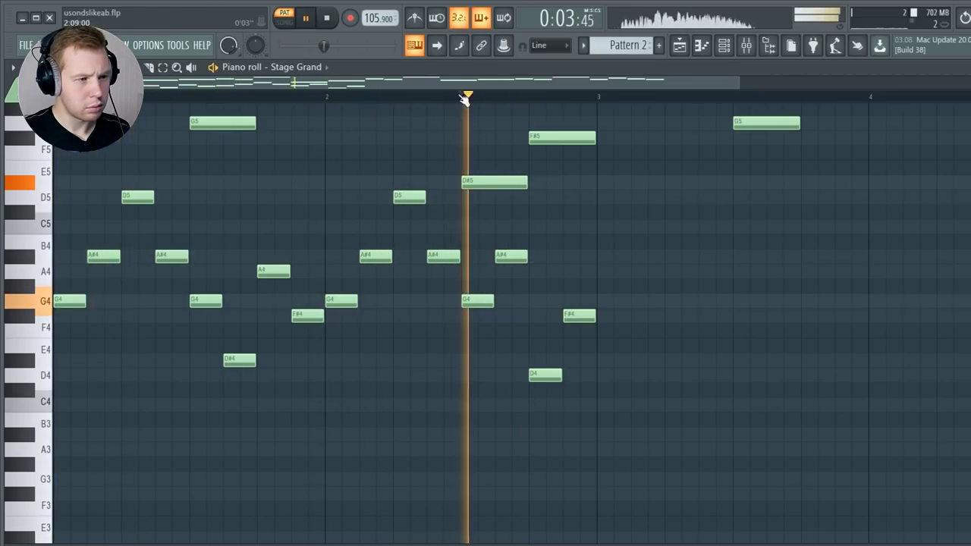
- Stop playback and lower the velocities of all Stage Grand notes in Pattern 2 together
key(space)
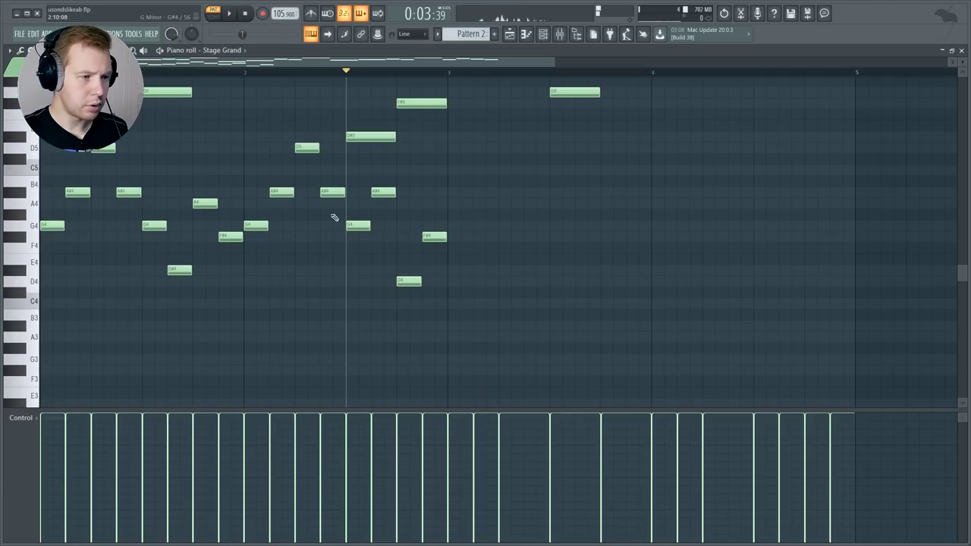
scroll(250, 281, up, 5)
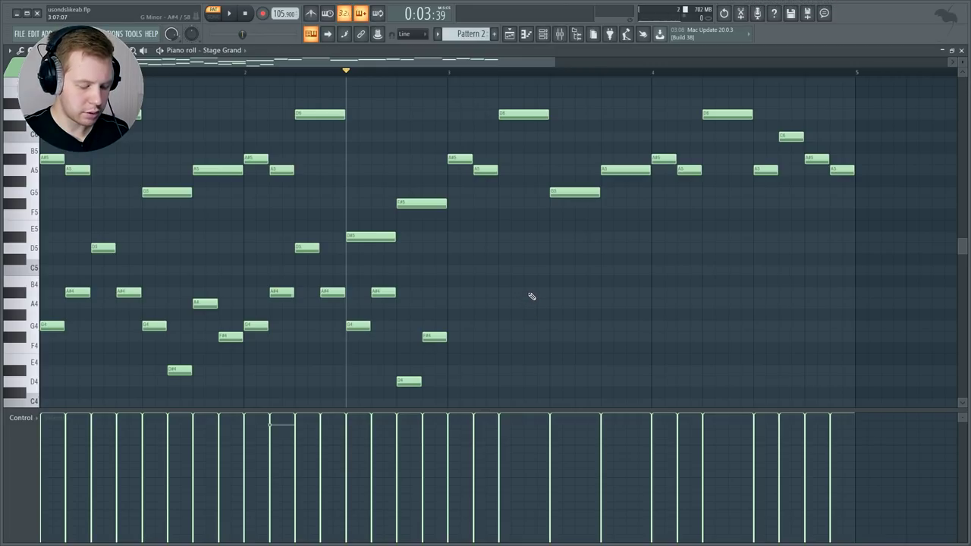
key(ctrl+a)
scroll(539, 276, down, 4)
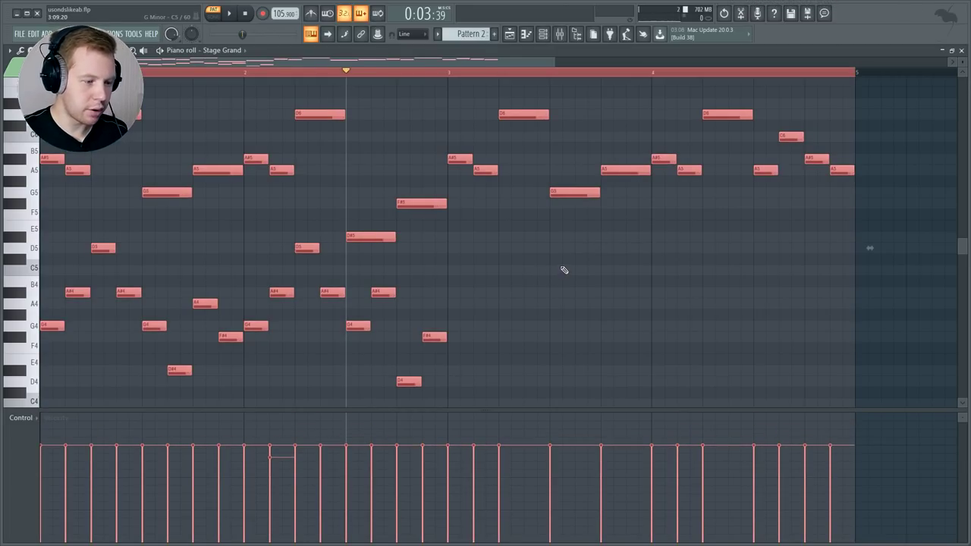
right_click(680, 253)
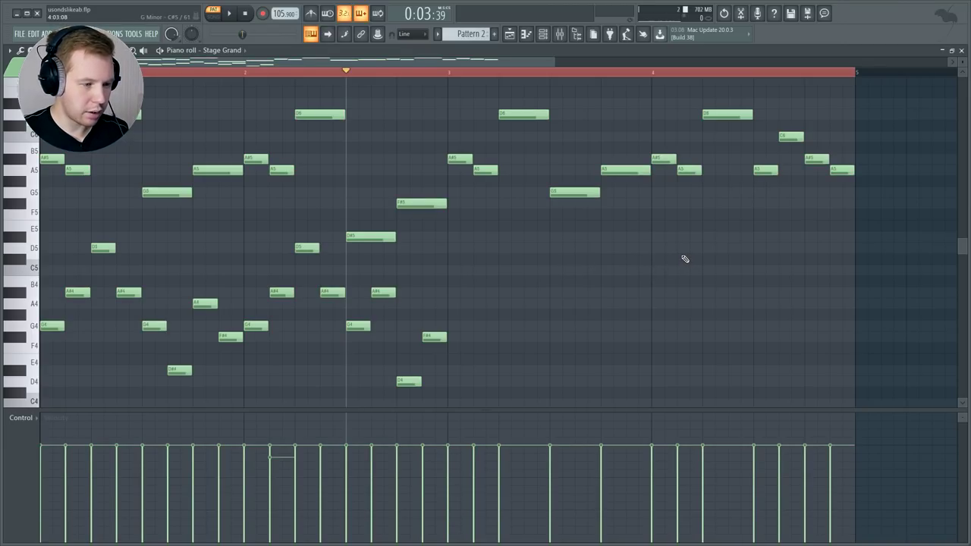
- Duplicate the arpeggio notes of bars 1 and 2 into bars 3 and 4
drag(50, 248, 464, 319)
key(ctrl+b)
drag(392, 323, 450, 321)
key(ctrl+d)
- Quantize all notes with the 16_hiphop westside template, even out their velocities with level scaling, and play the result
key(alt+q)
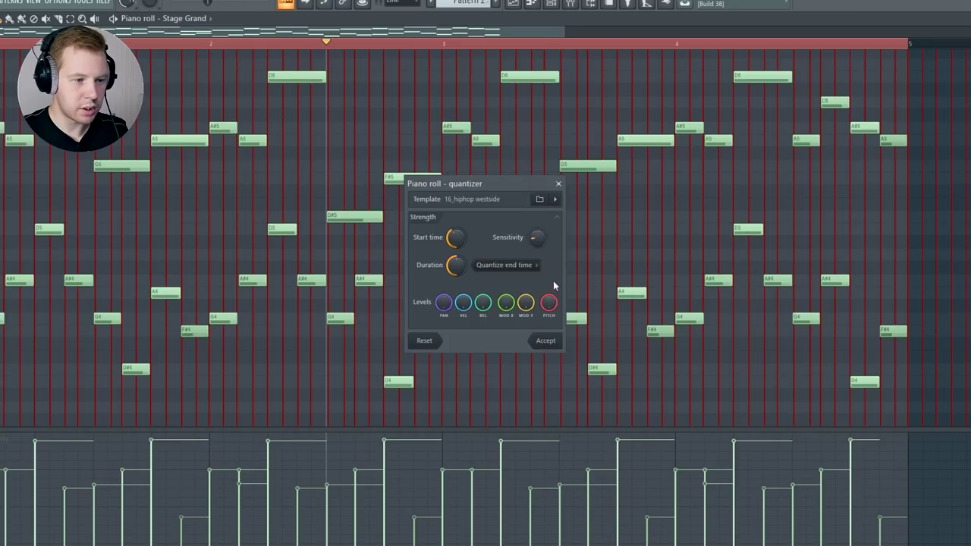
key(Return)
key(alt+x)
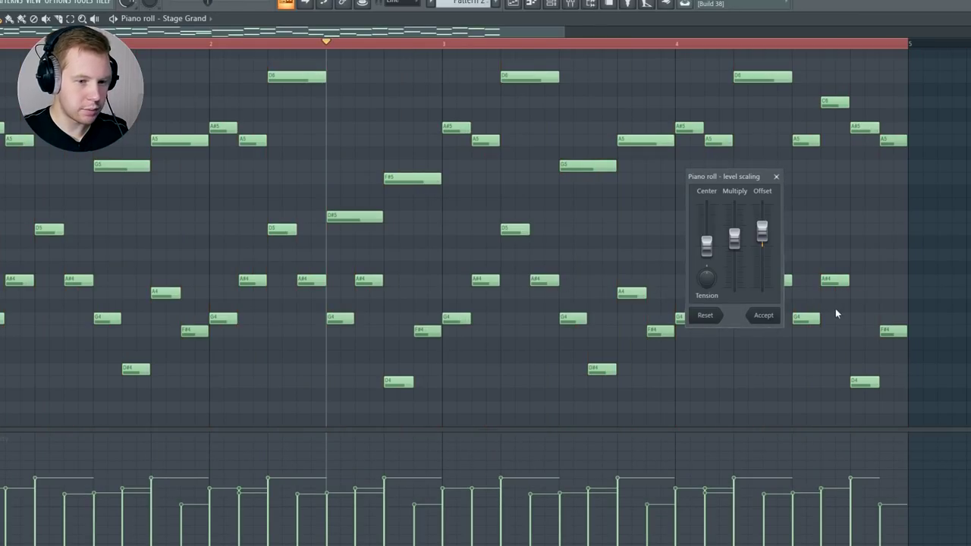
click(761, 315)
key(space)
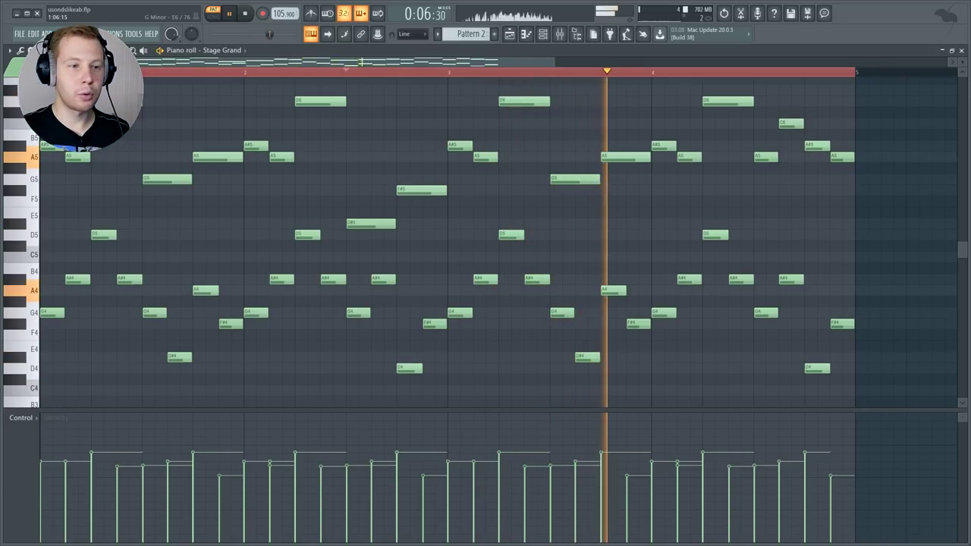
key(space)
- Apply a slight start-time strum to all the notes with the strumizer
scroll(158, 203, up, 3)
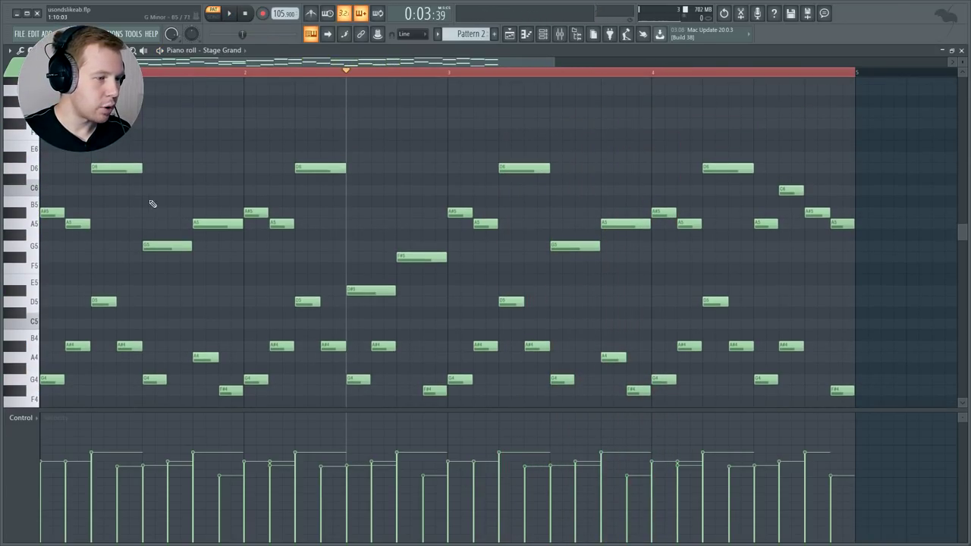
drag(57, 146, 203, 257)
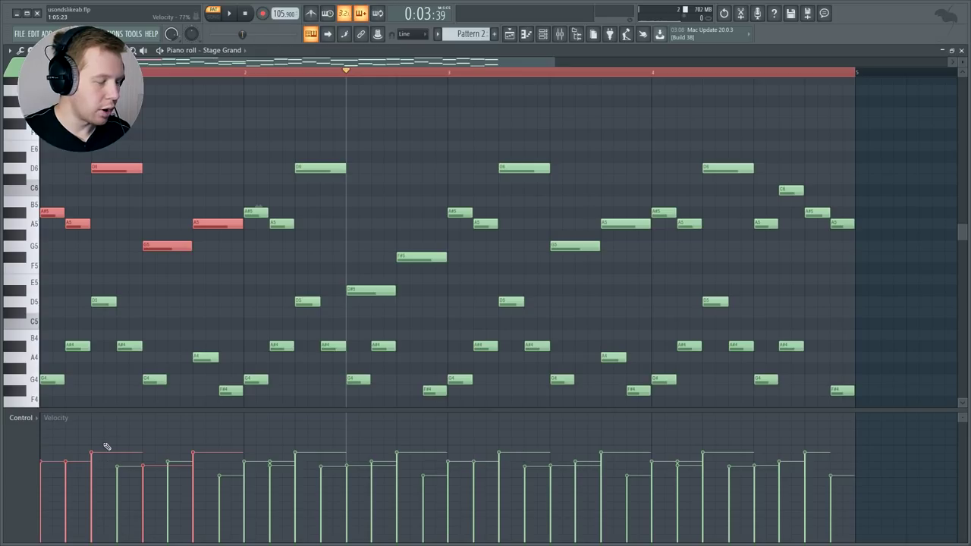
click(182, 311)
key(alt+s)
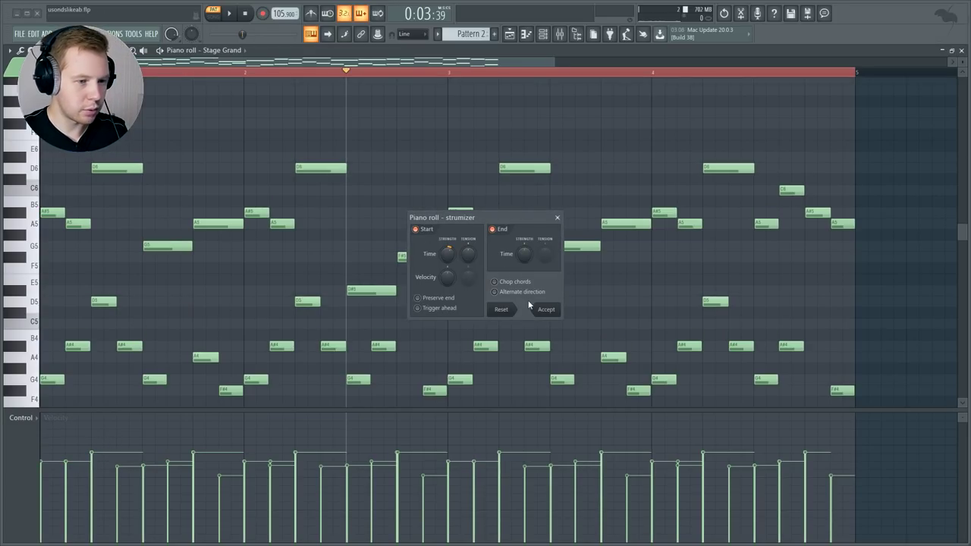
click(531, 307)
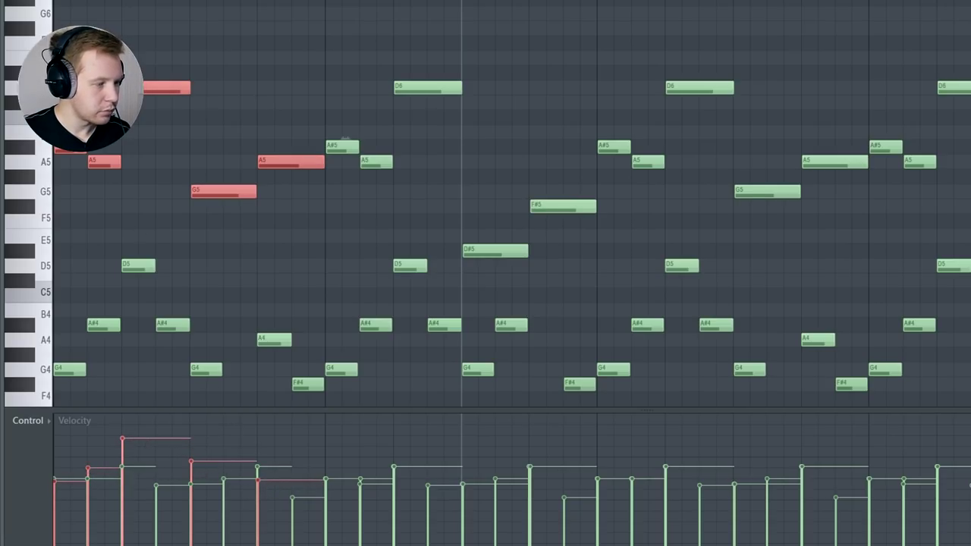
- Shape the velocities of bar 1's melody and arpeggio to peak on beat 2 and fall away, checking by playback
key(space)
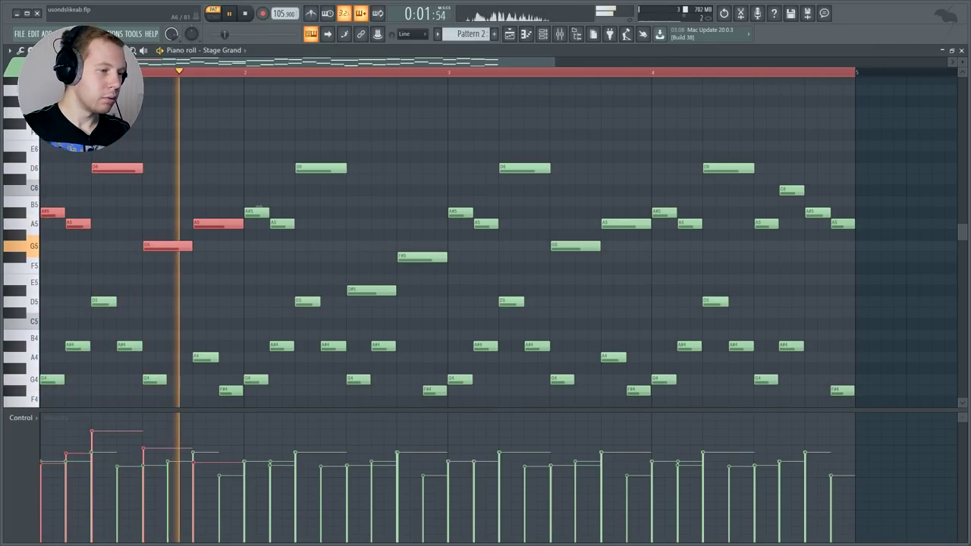
key(space)
scroll(52, 157, down, 5)
drag(43, 141, 246, 320)
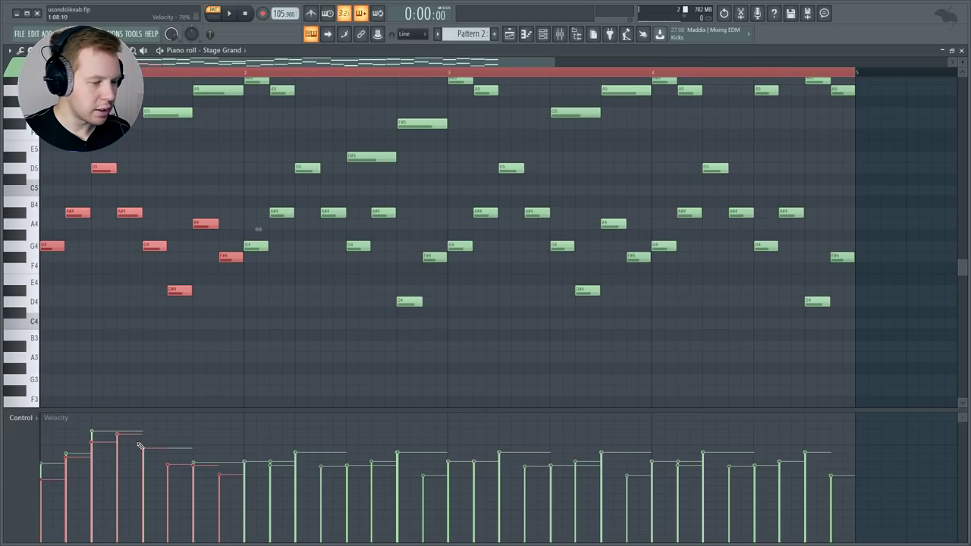
key(space)
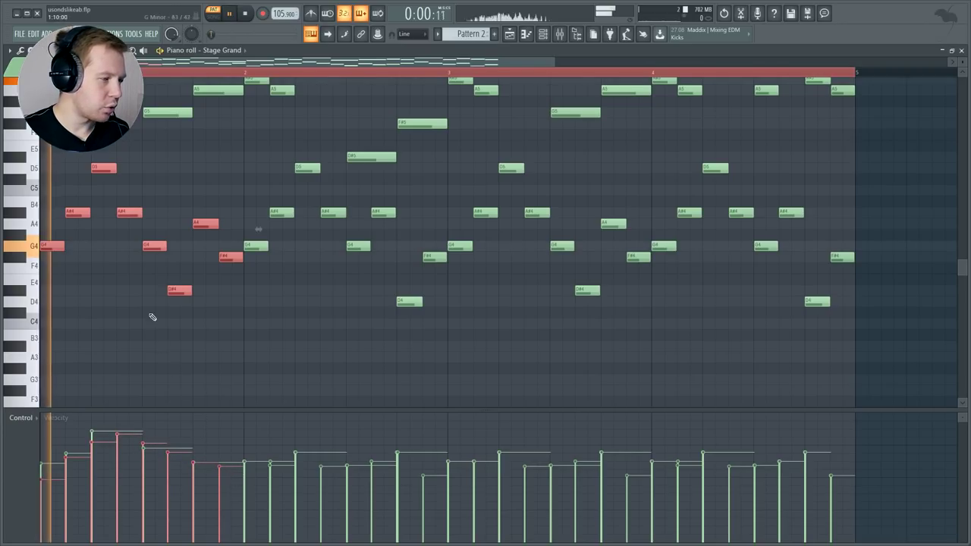
key(space)
click(134, 434)
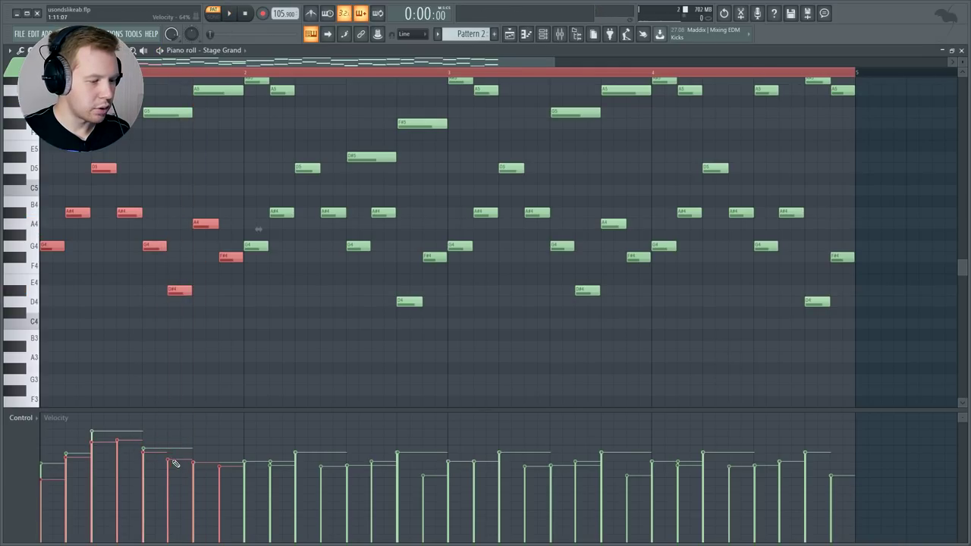
- Shape the velocities of bar 2's arpeggio notes so they rise to the D5 on beat 2 and fall away
drag(260, 152, 369, 309)
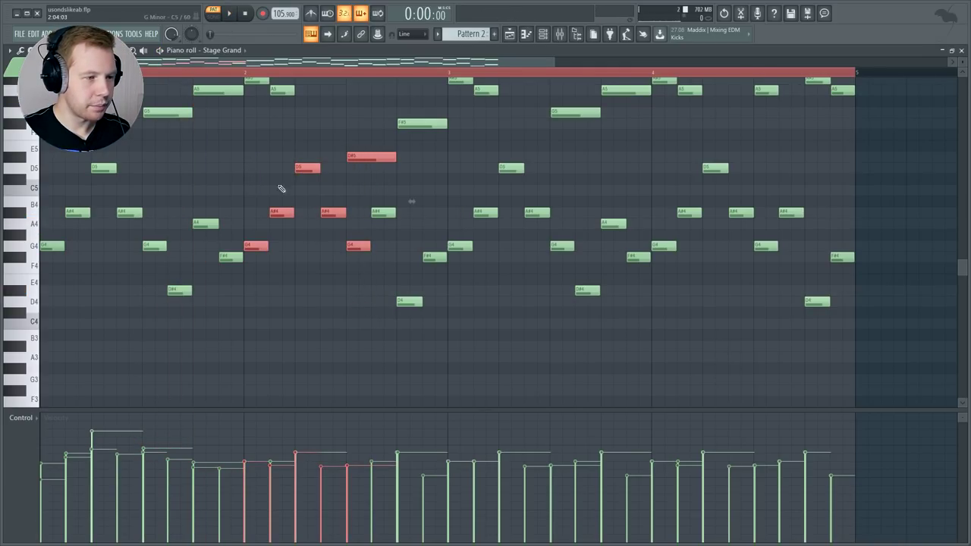
key(ctrl+d)
drag(265, 205, 446, 334)
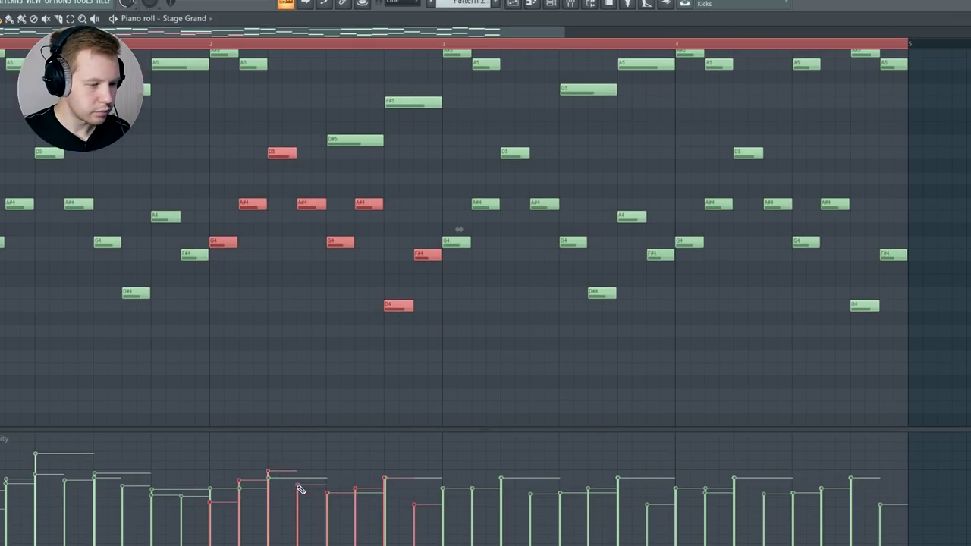
key(space)
- Shape the velocities of bar 2's melody notes to peak at the D6 on beat 2, and play them back
scroll(223, 129, up, 4)
mouse_move(223, 130)
mouse_down()
mouse_move(446, 269)
mouse_move(426, 295)
mouse_up()
key(space)
mouse_move(211, 496)
mouse_down()
mouse_move(271, 473)
mouse_move(389, 498)
mouse_up()
key(space)
key(space)
click(412, 325)
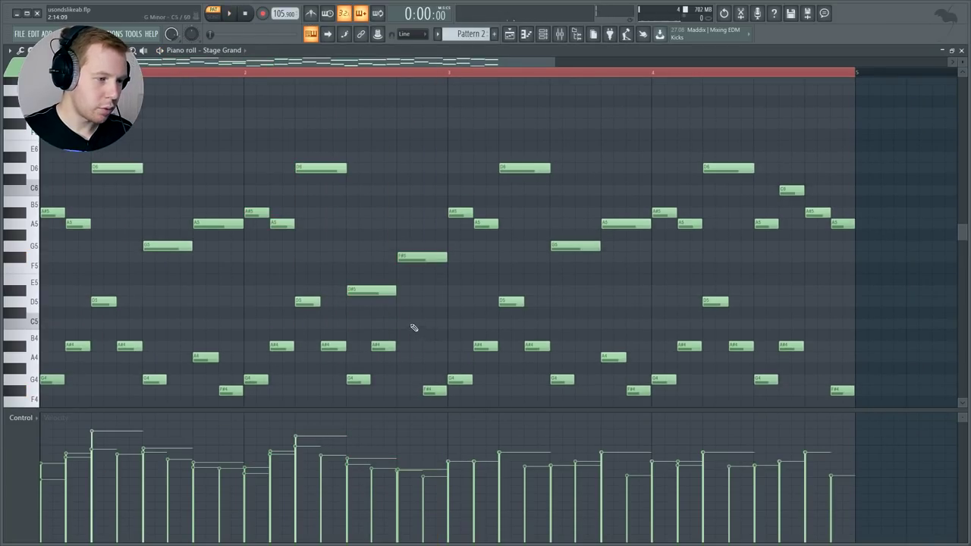
- Replace the arpeggio in bars 3 and 4 with a copy of the bars 1 and 2 arpeggio and its velocities
scroll(402, 314, down, 2)
drag(469, 174, 856, 388)
key(Delete)
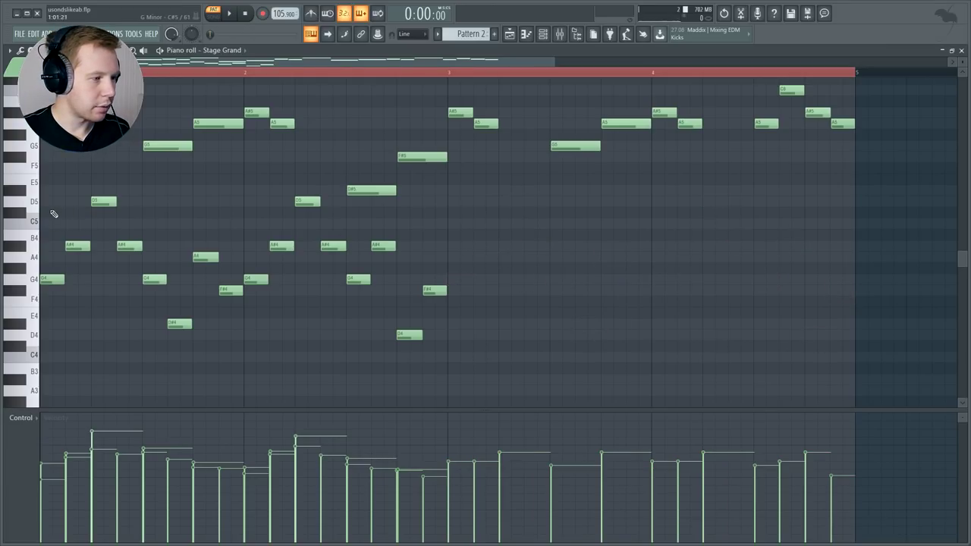
drag(52, 215, 115, 290)
drag(50, 281, 457, 286)
- Shape the melody velocities in bars 3 and 4 to peak at each D6 on beat 2, checking by playback
scroll(607, 336, up, 4)
drag(464, 222, 604, 336)
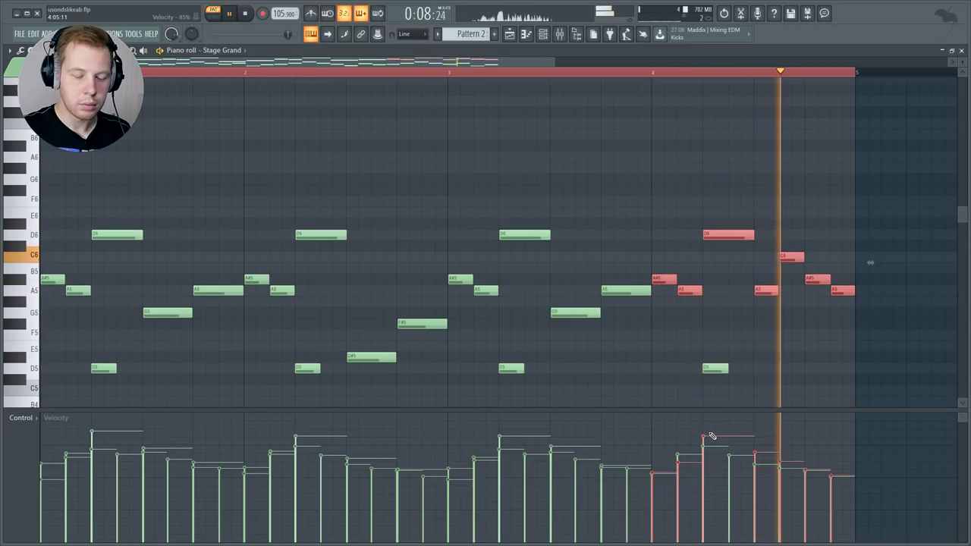
ctrl+click(655, 145)
key(space)
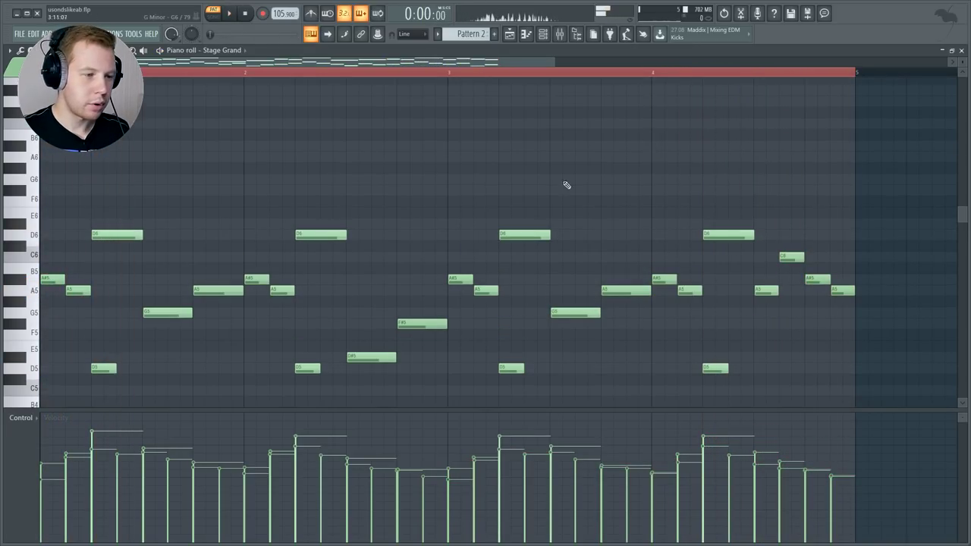
- Clone the Stage Grand part into Pattern 3 and open it in the piano roll
scroll(486, 203, down, 2)
scroll(578, 208, down, 5)
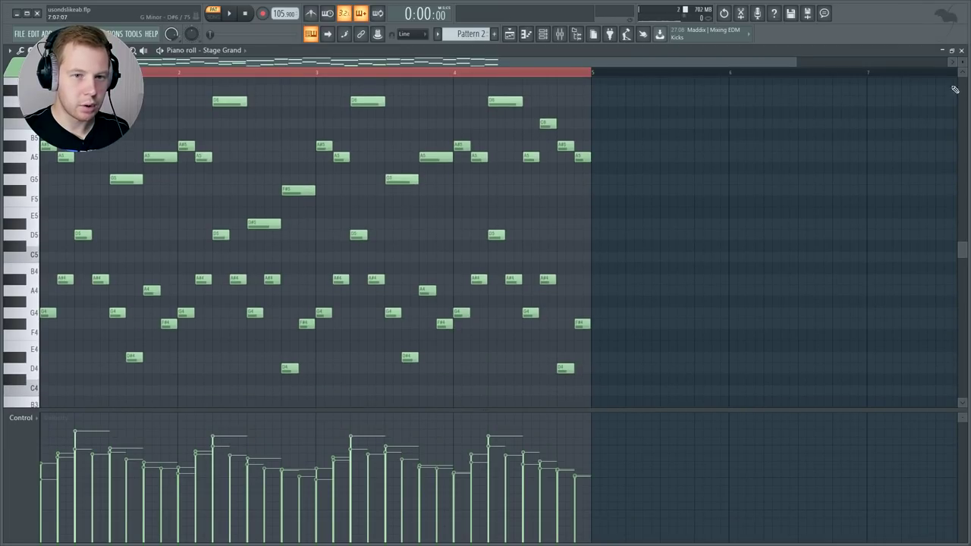
click(961, 51)
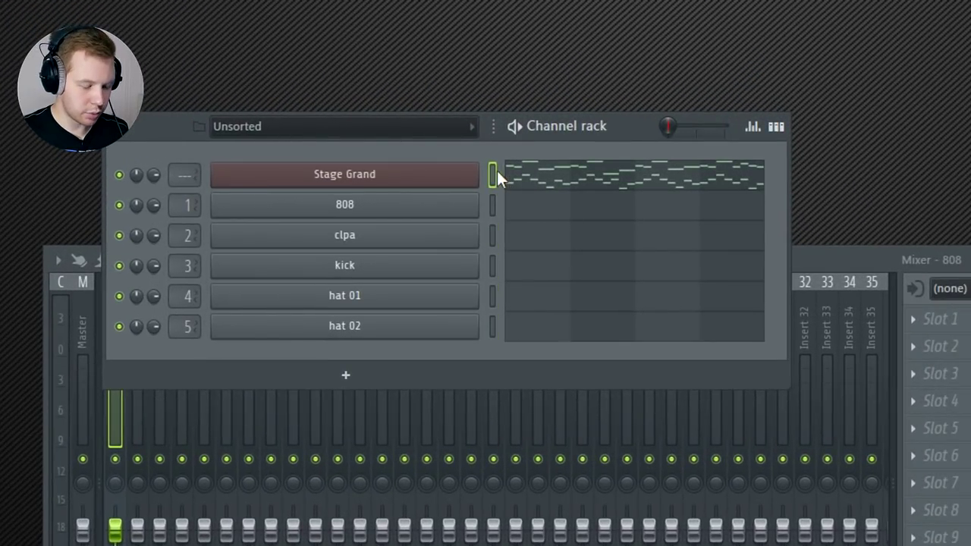
click(500, 172)
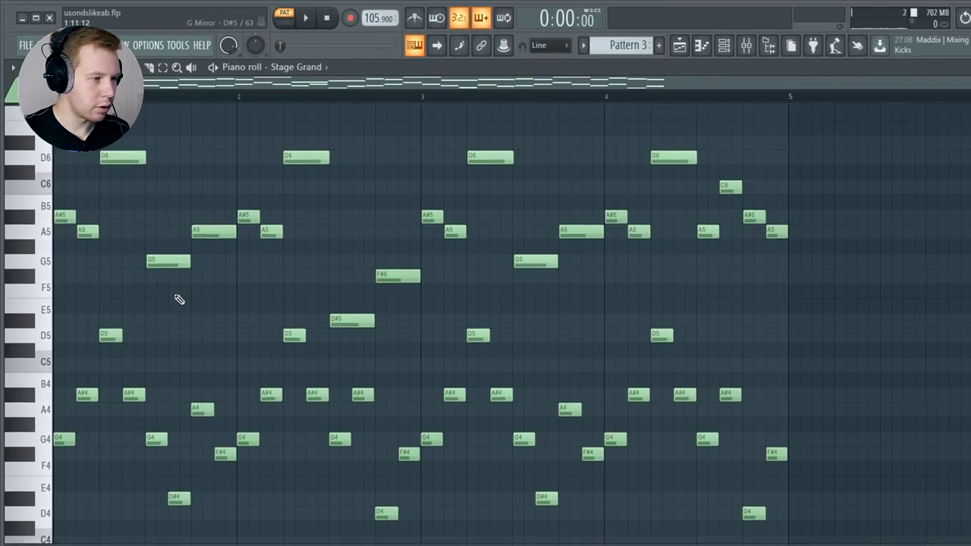
- Compress the notes of bars 1 and 2 to half their length and spacing, keeping each bar's start point
drag(223, 146, 152, 448)
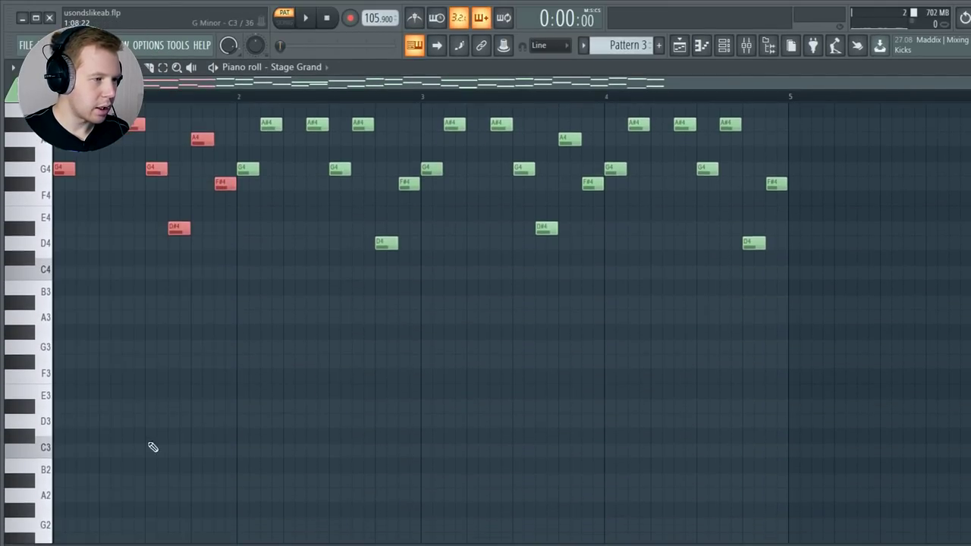
drag(233, 278, 163, 280)
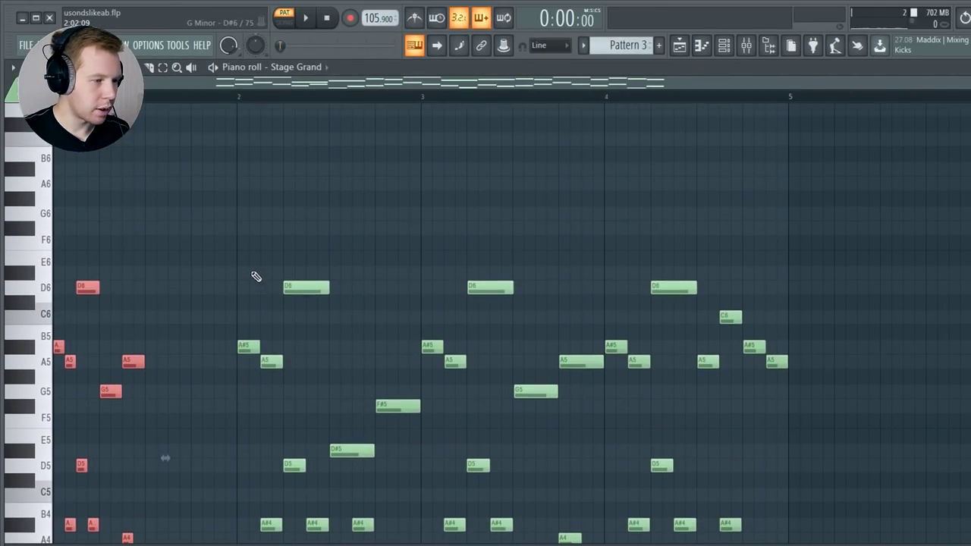
drag(232, 235, 427, 485)
scroll(436, 278, up, 6)
drag(436, 278, 348, 275)
- Compress the notes of bars 3 and 4 to half length within each bar and play the pattern
scroll(365, 292, up, 5)
drag(421, 176, 597, 543)
drag(625, 339, 533, 339)
drag(598, 130, 832, 543)
drag(809, 342, 717, 349)
ctrl+click(811, 359)
key(space)
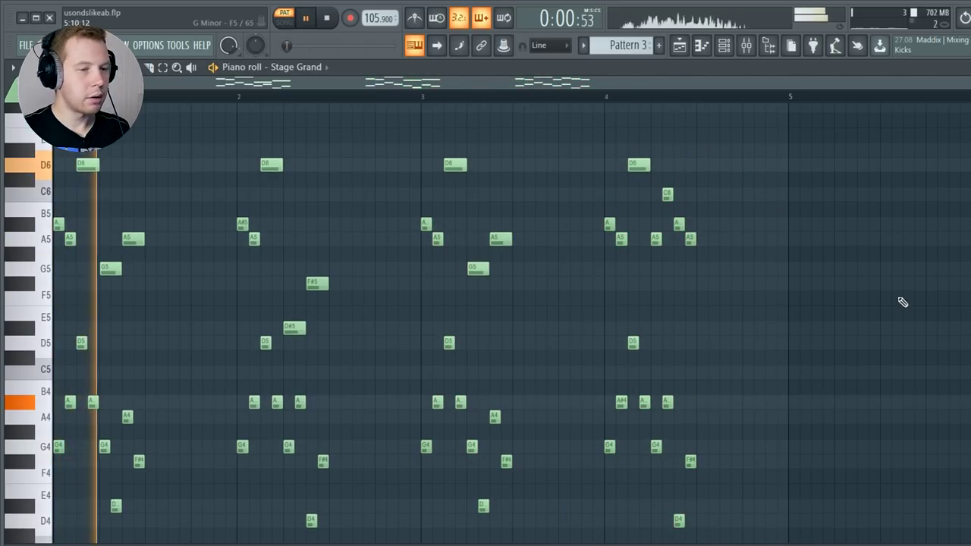
- Close the piano roll, route Stage Grand to mixer track 9, and load Gross Beat in the track's first effect slot
click(961, 51)
key(space)
drag(275, 156, 275, 134)
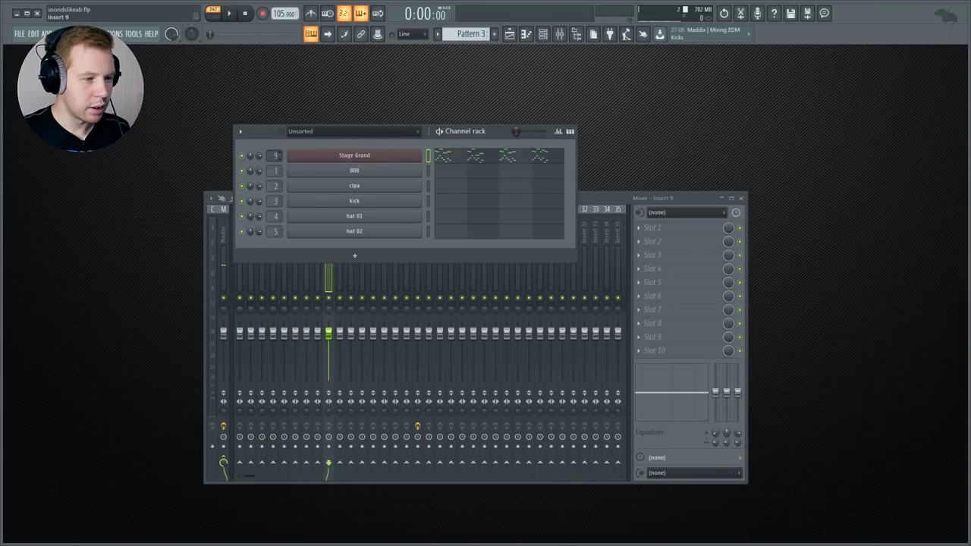
click(649, 228)
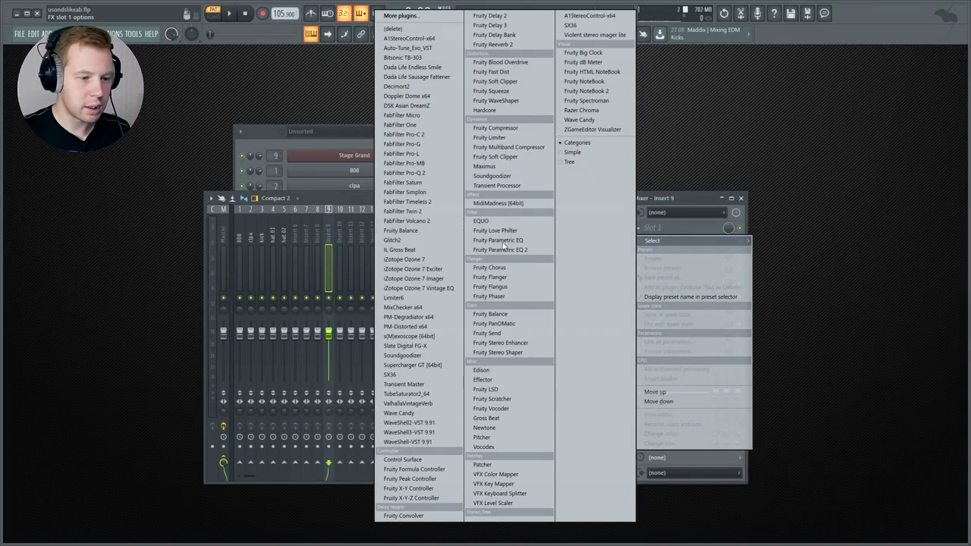
click(495, 418)
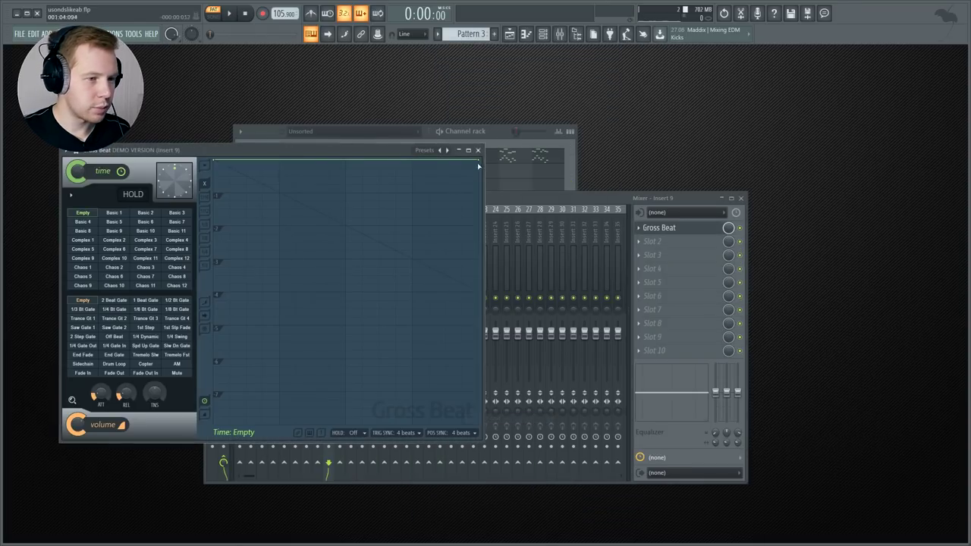
- Load Gross Beat's Momentary preset, choose the 1/2 Speed time effect, and play Pattern 3 through it
right_click(447, 150)
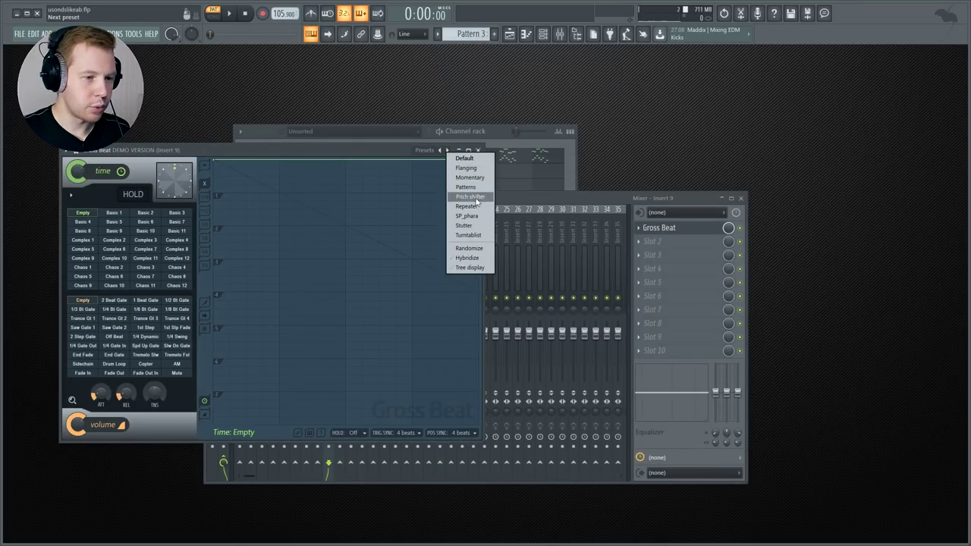
click(469, 177)
click(145, 276)
key(space)
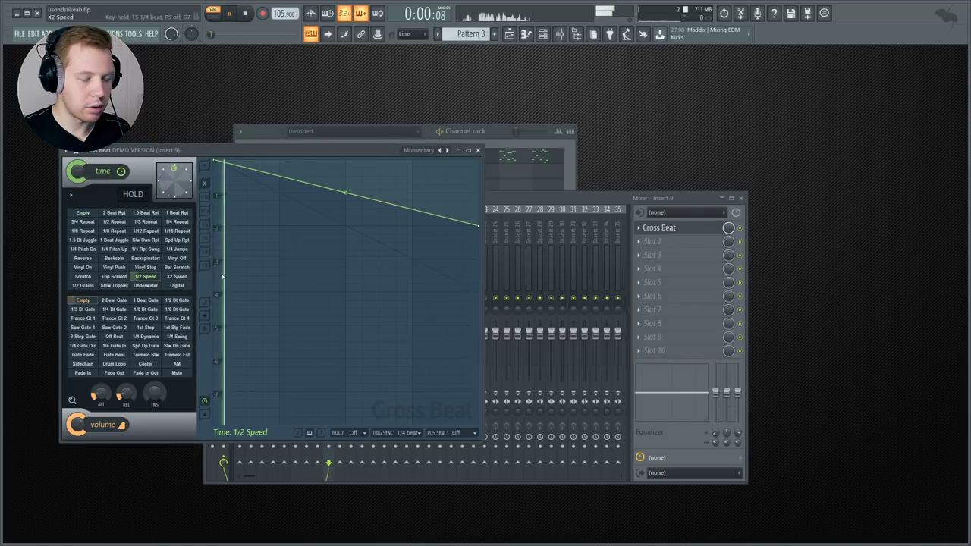
click(539, 155)
key(space)
scroll(539, 156, down, 4)
key(space)
key(F7)
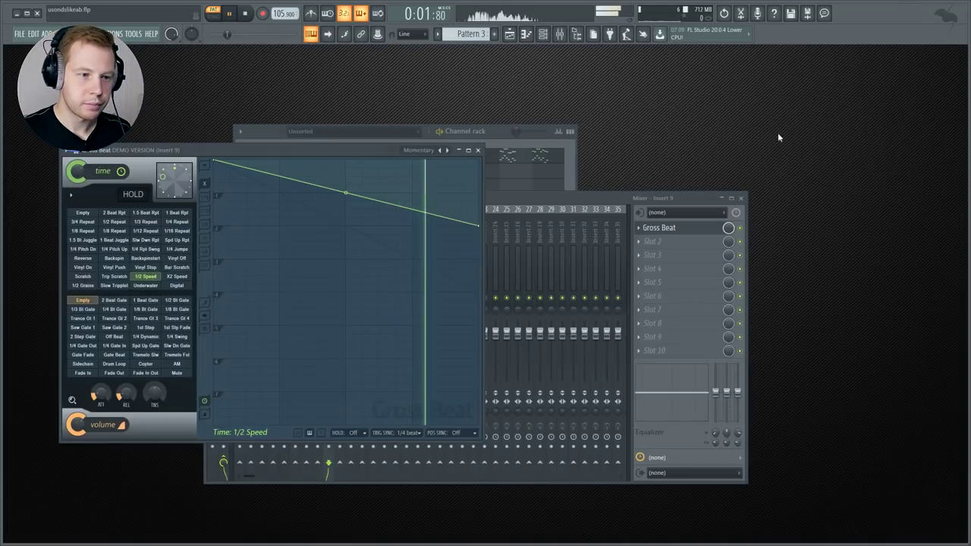
- Add Maximus to the second effect slot of mixer track 9 with a mastering preset
click(657, 241)
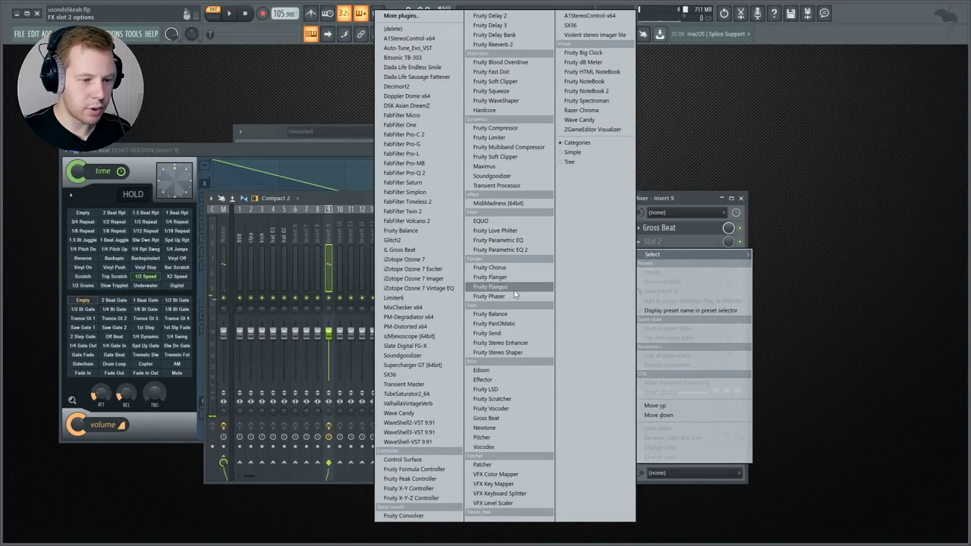
click(512, 170)
click(379, 189)
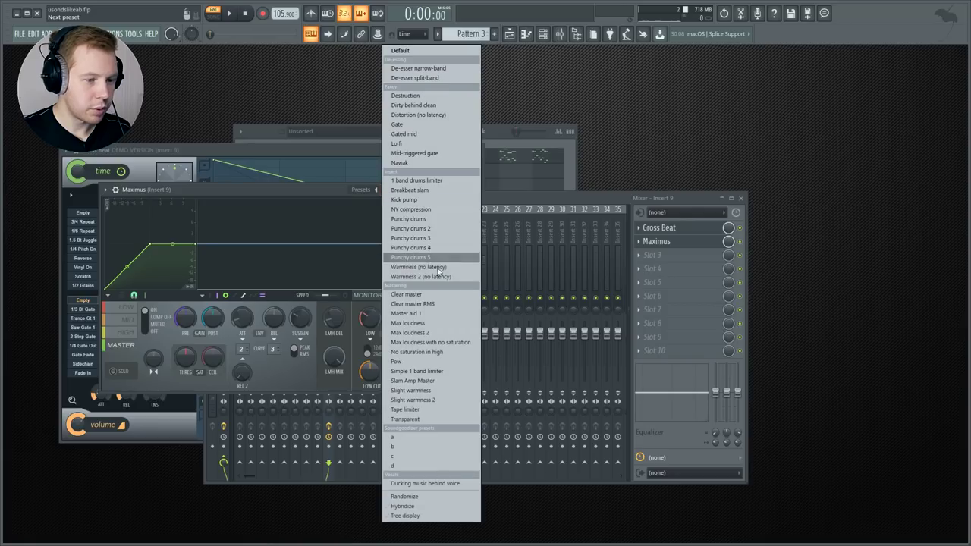
click(450, 381)
- Add Fruity Parametric EQ 2 to the third effect slot with the 20Hz + 18kHz cut preset
click(641, 255)
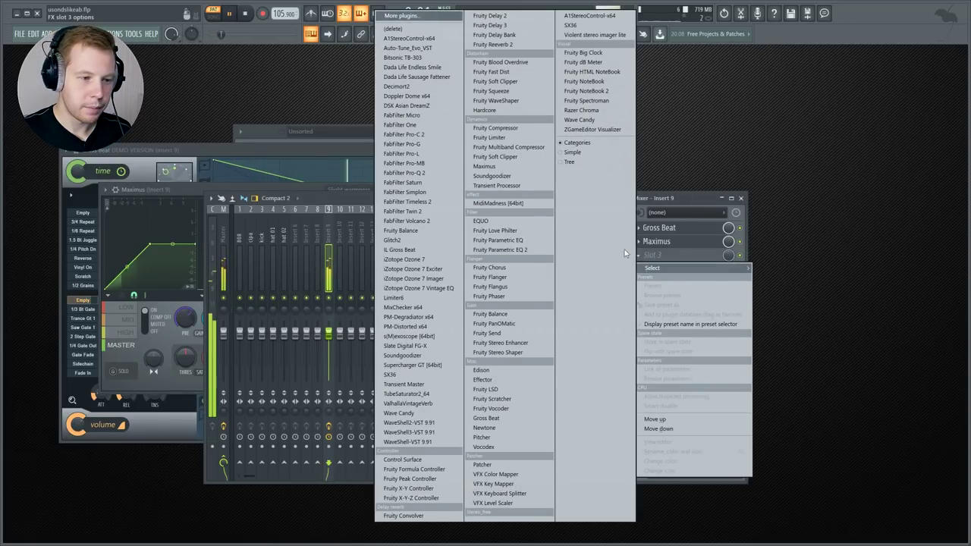
click(501, 250)
click(358, 164)
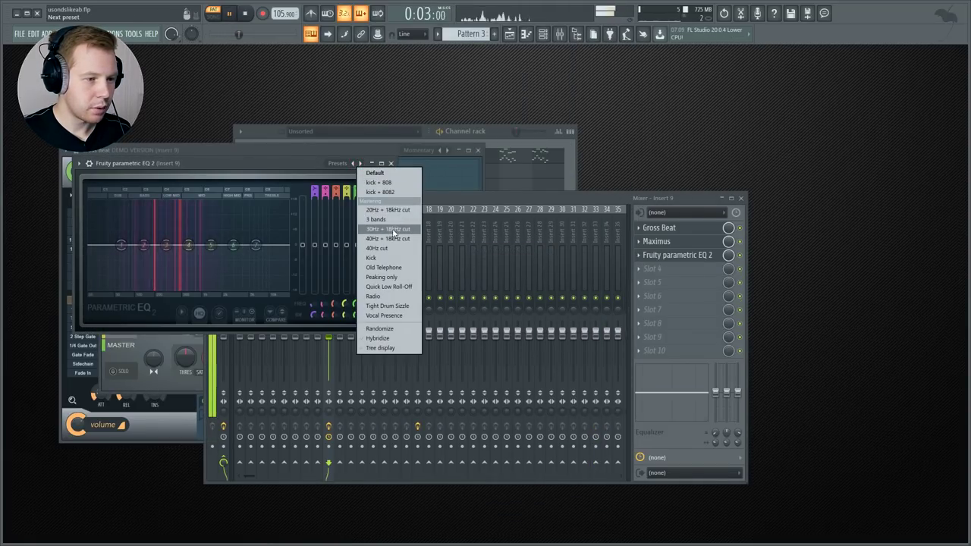
click(388, 210)
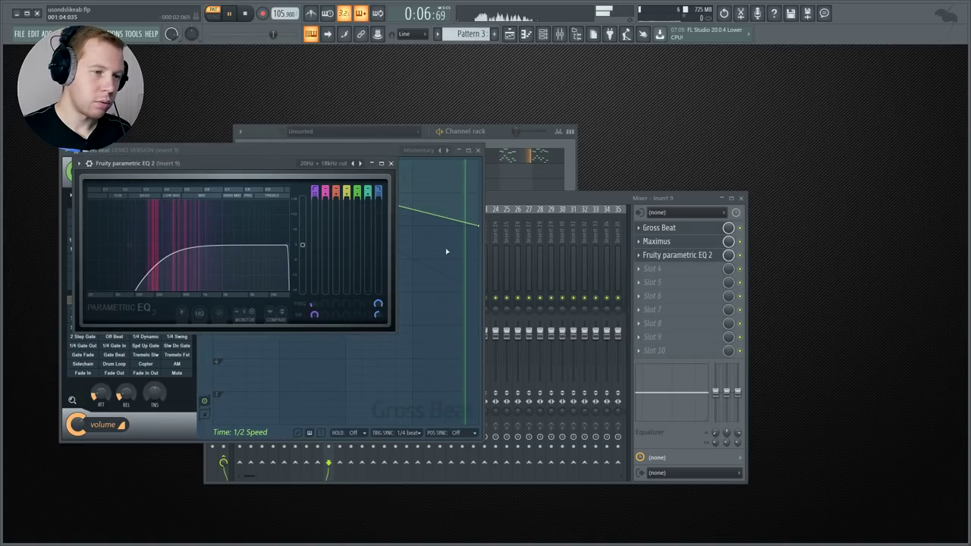
click(550, 198)
- Add Edison to the fourth effect slot, set it to record on play, and record Pattern 3
click(652, 269)
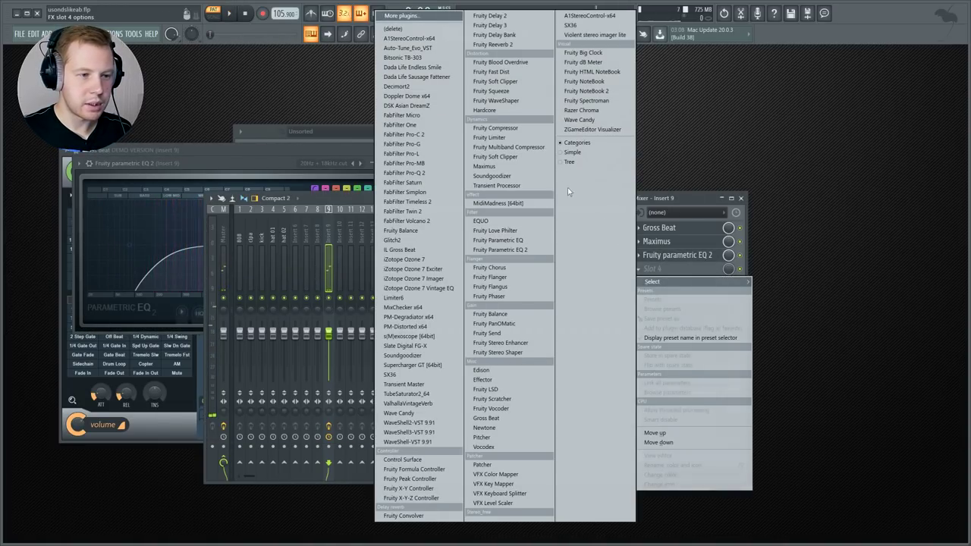
click(507, 370)
click(260, 167)
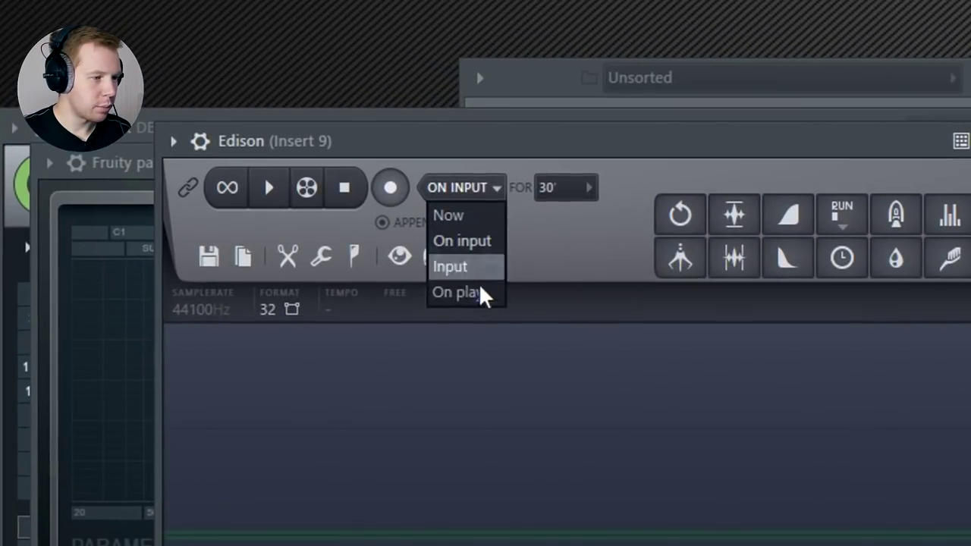
click(484, 296)
click(393, 189)
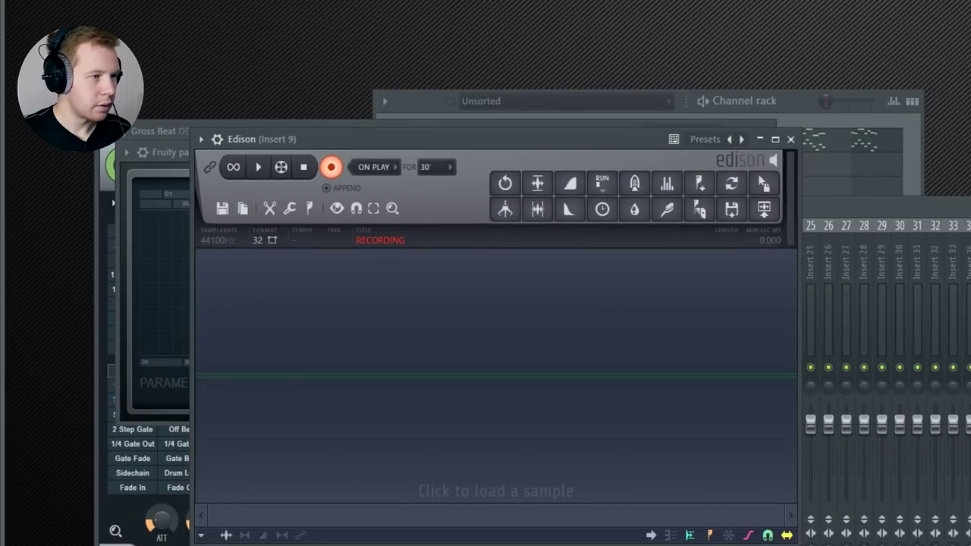
key(space)
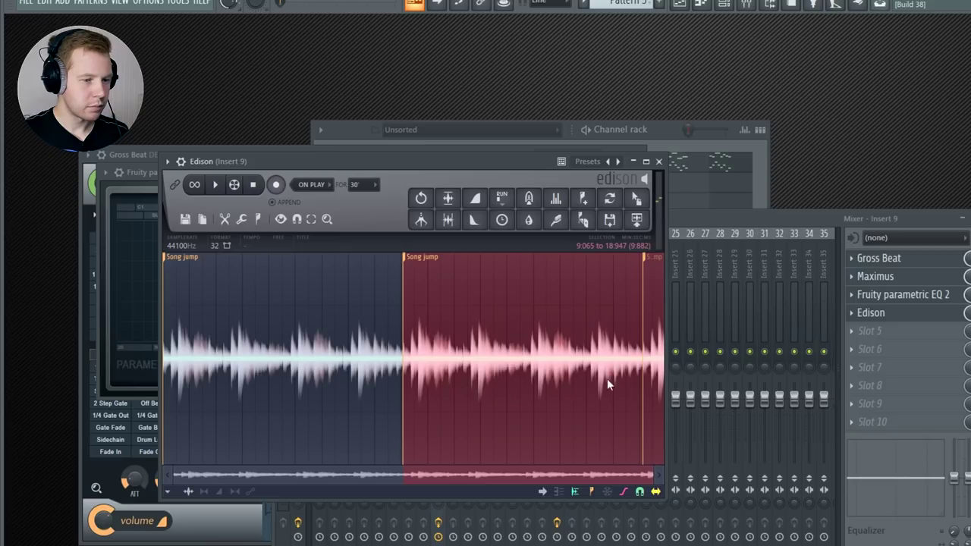
- Insert a Fruity Slicer channel above Stage Grand in the channel rack
click(670, 130)
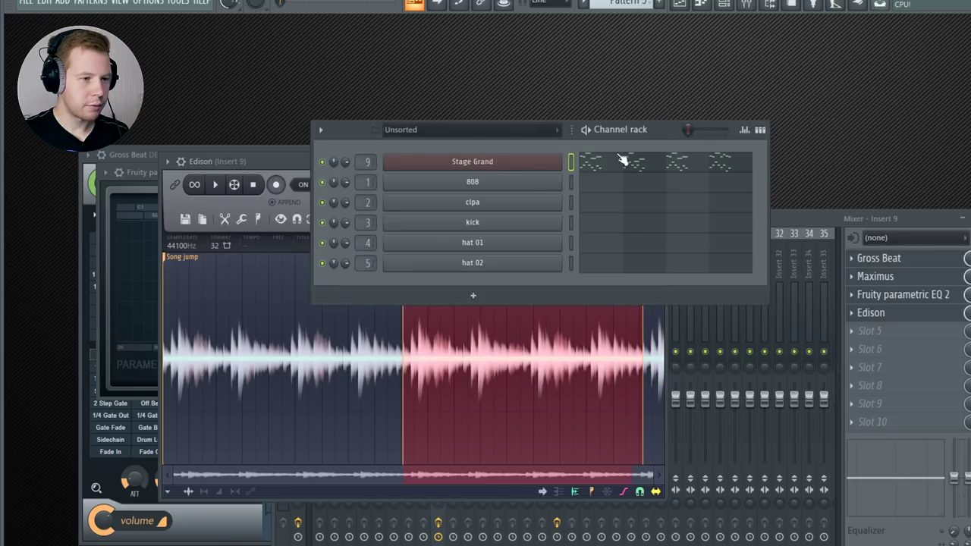
right_click(563, 156)
mouse_move(644, 258)
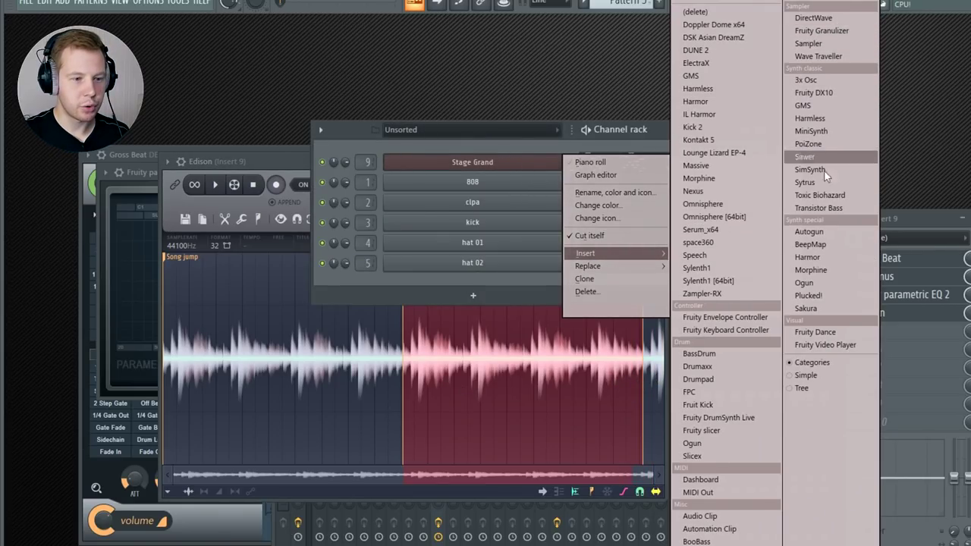
click(727, 431)
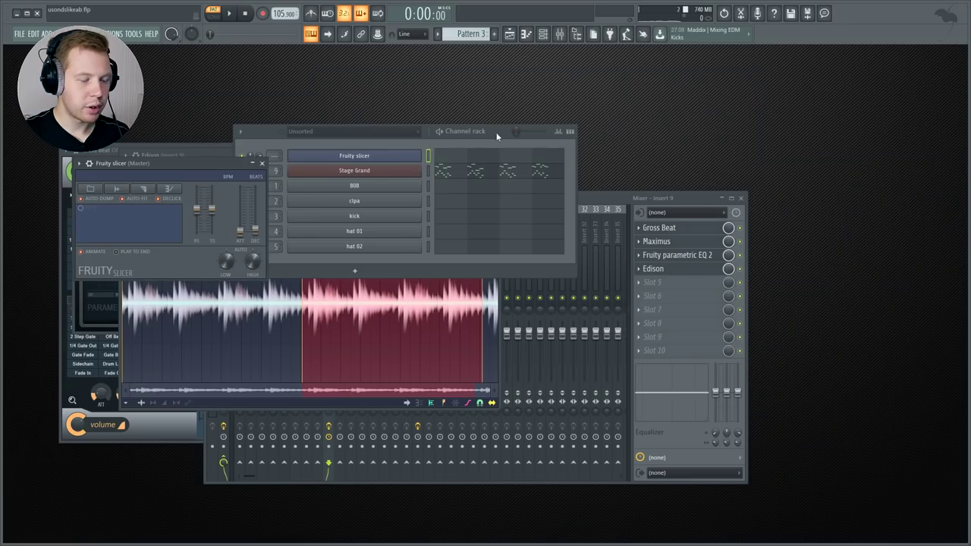
- Load the loop selected in Edison into Fruity Slicer and slice it by beat
drag(496, 136, 729, 106)
drag(463, 155, 189, 243)
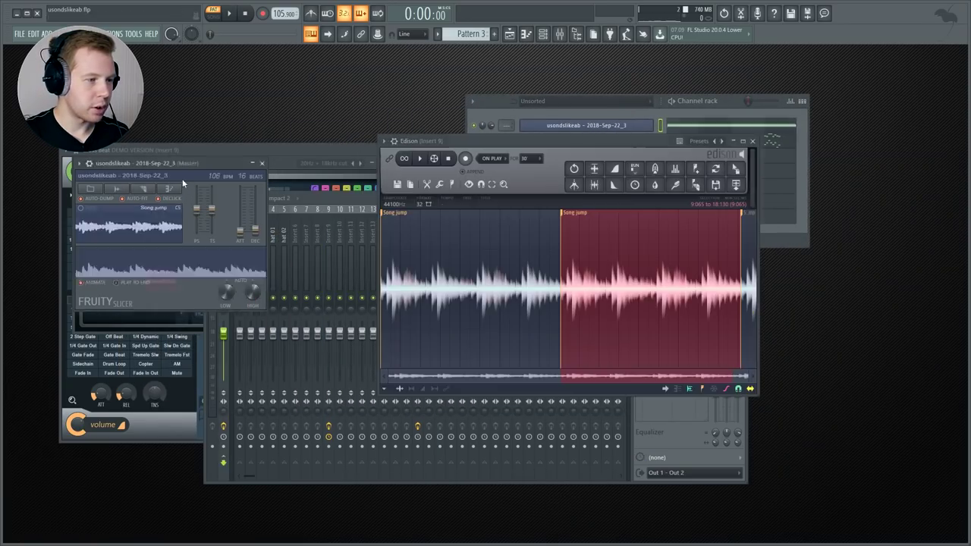
drag(201, 162, 229, 163)
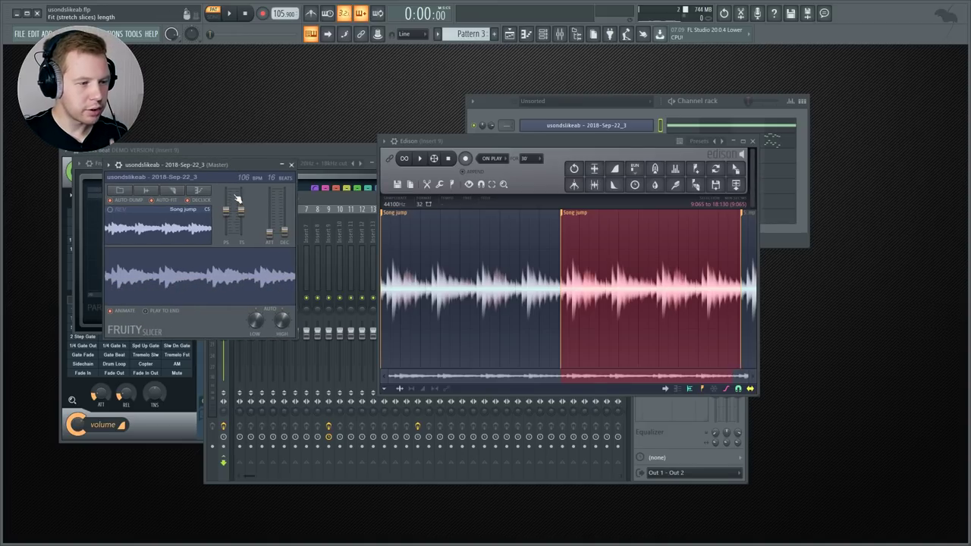
click(171, 191)
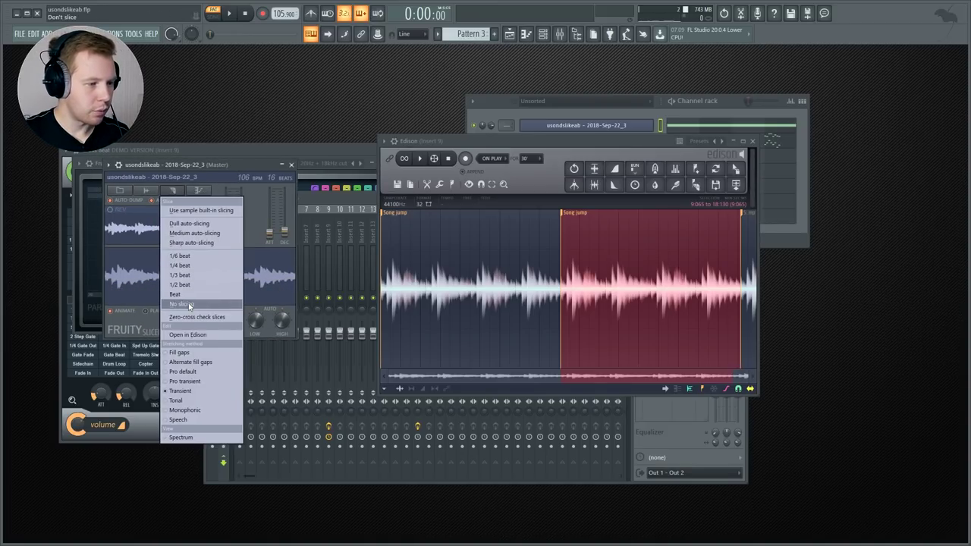
click(175, 294)
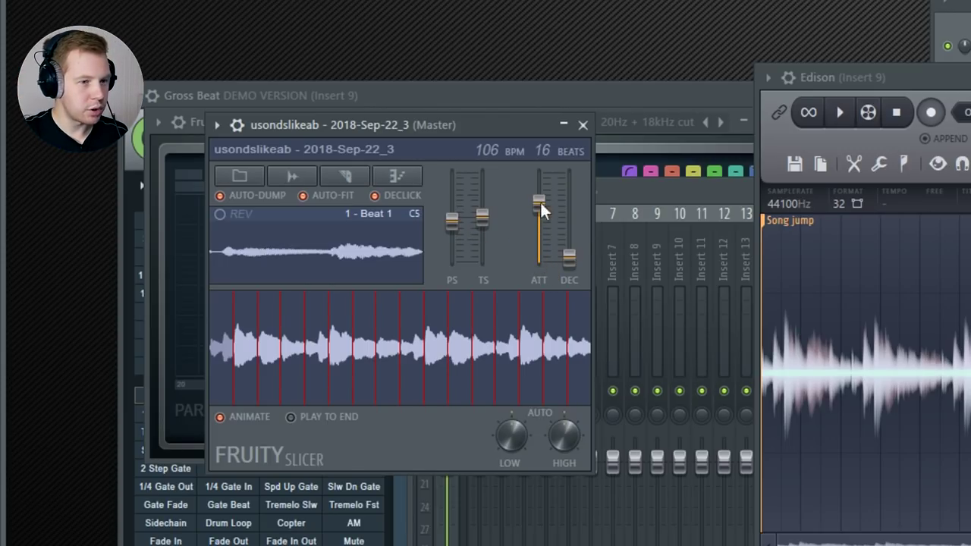
- Assign the sliced channel to mixer track 8 and route the 808, clpa, kick and hat tracks to track 6
key(F6)
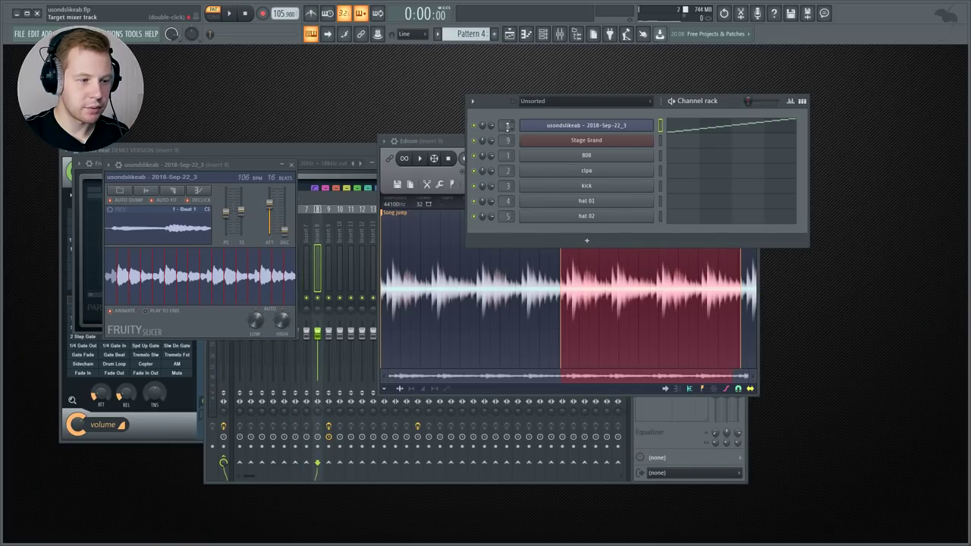
click(317, 217)
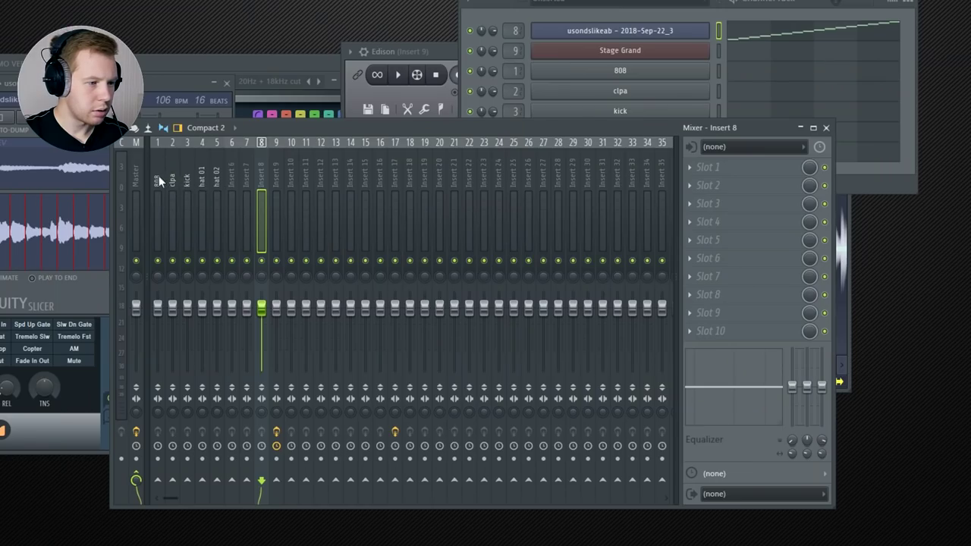
drag(159, 176, 231, 184)
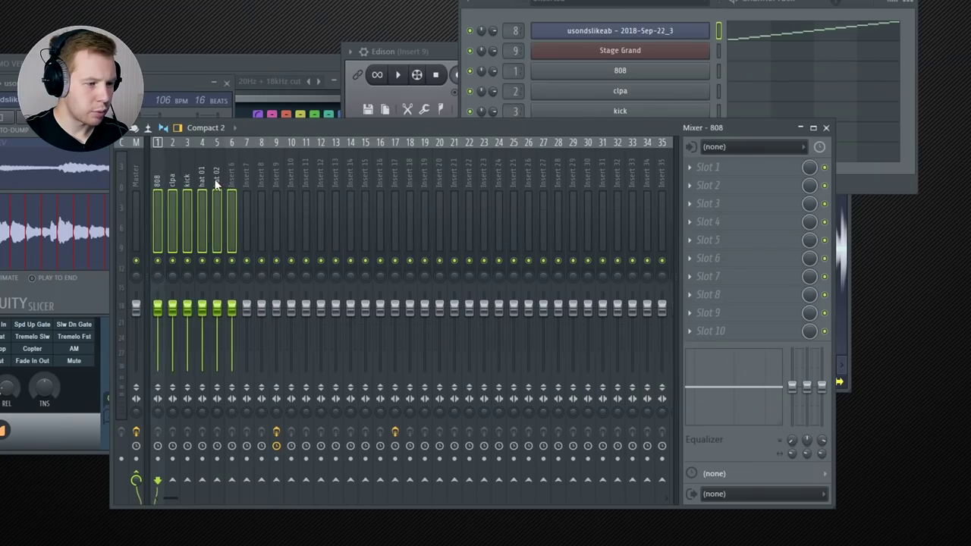
drag(160, 176, 217, 192)
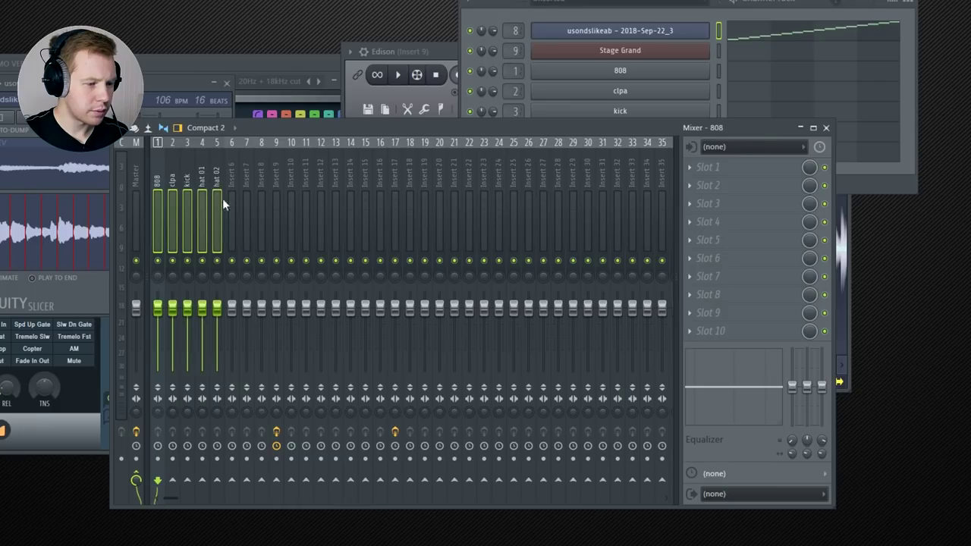
right_click(232, 481)
click(277, 500)
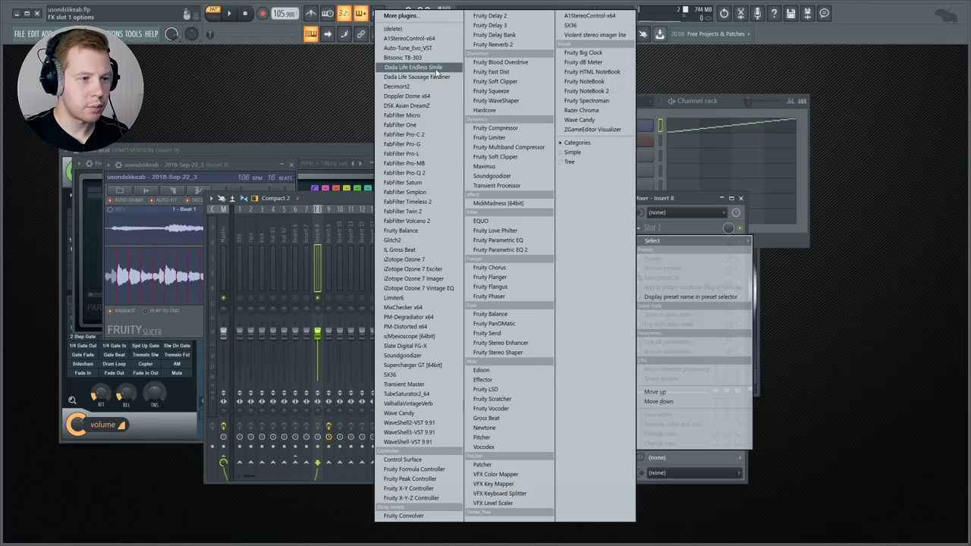
- Load Endless Smile, Maximus and A1StereoControl into the first three effect slots of mixer track 8
click(436, 69)
click(640, 241)
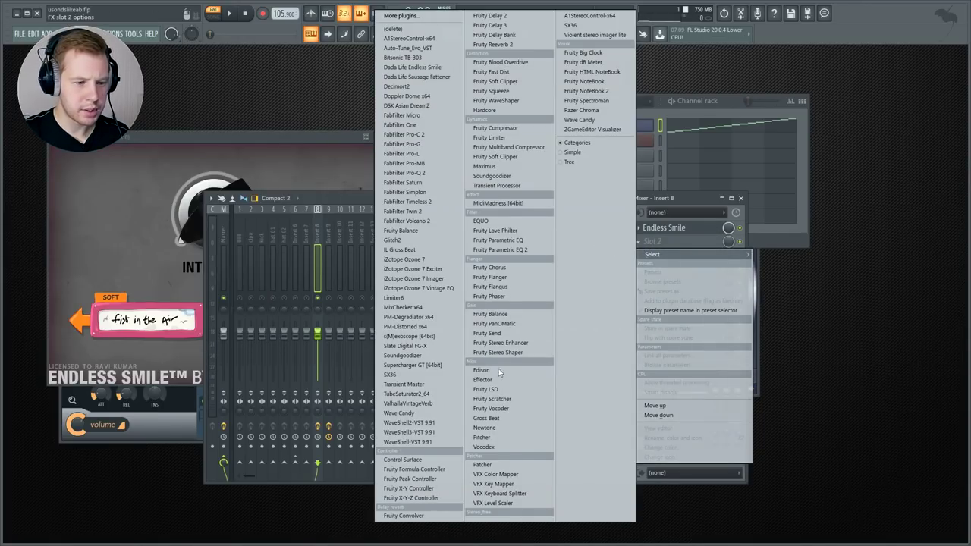
click(503, 168)
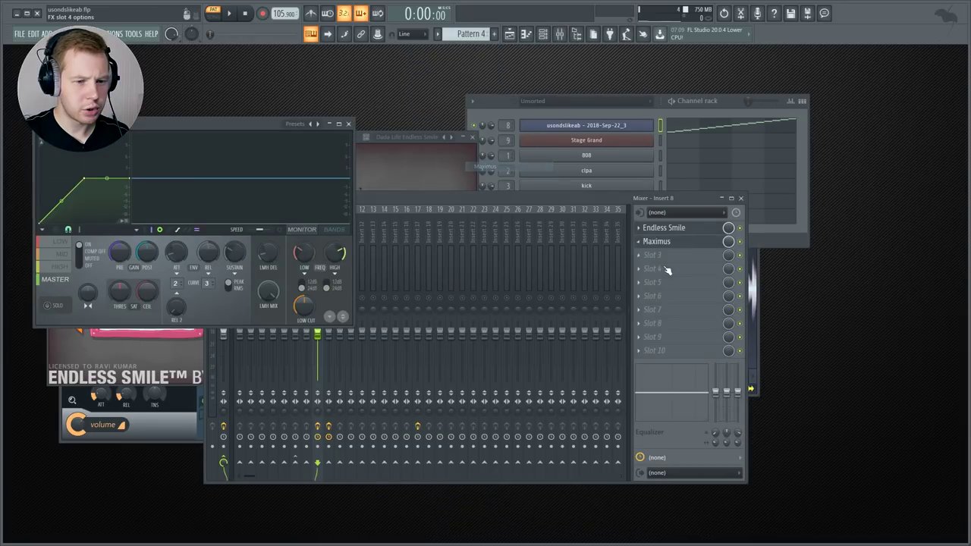
click(647, 256)
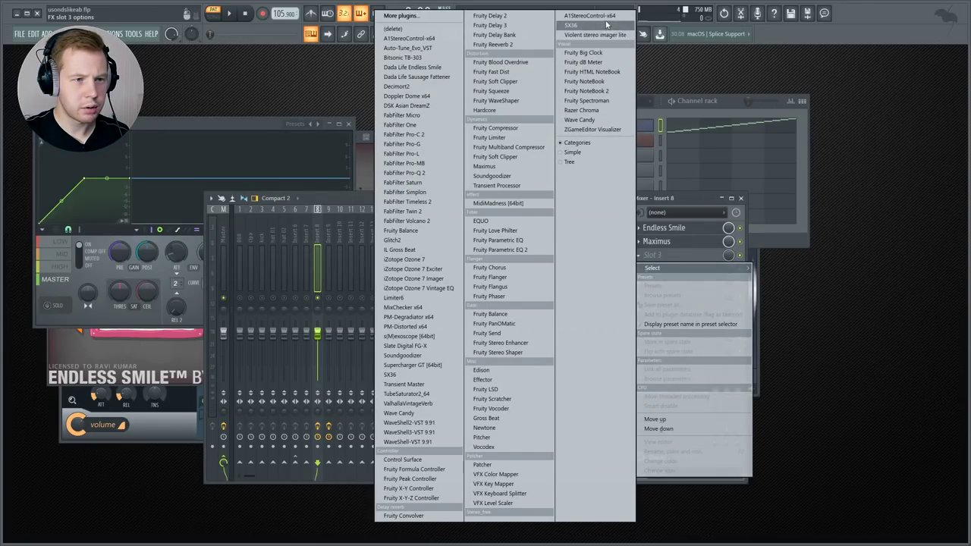
click(604, 16)
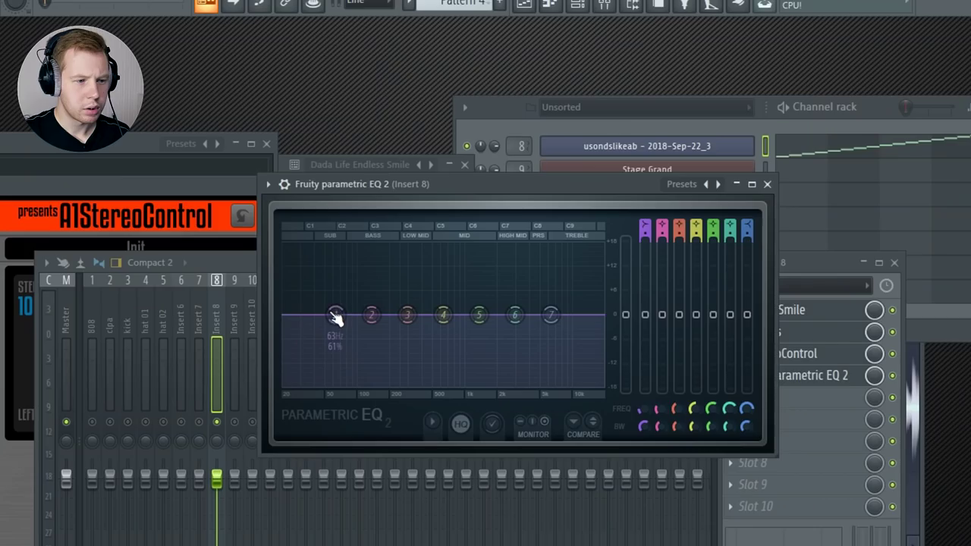
- Set band 1 of the track's Parametric EQ 2 to high pass, raise its frequency during playback, and boost bands 3 and 5
right_click(336, 315)
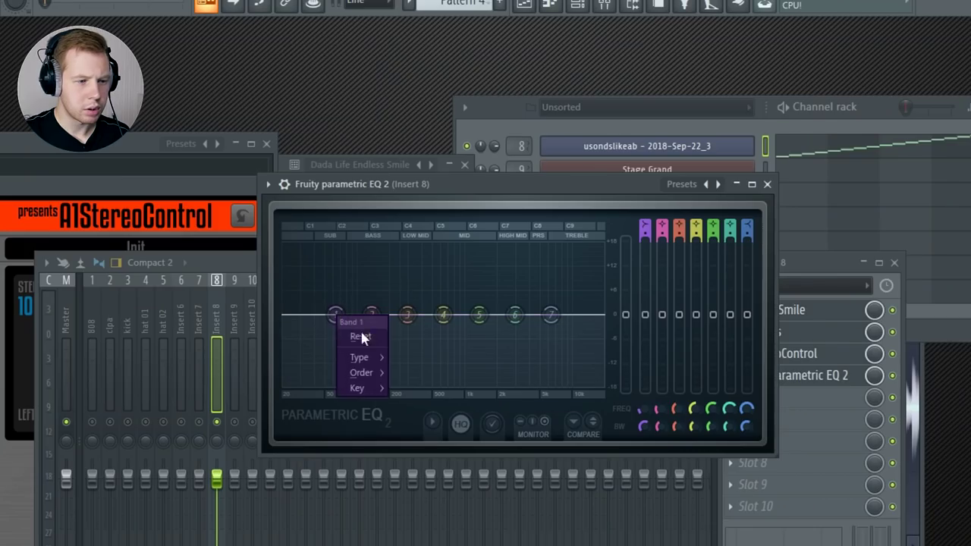
mouse_move(362, 357)
click(431, 410)
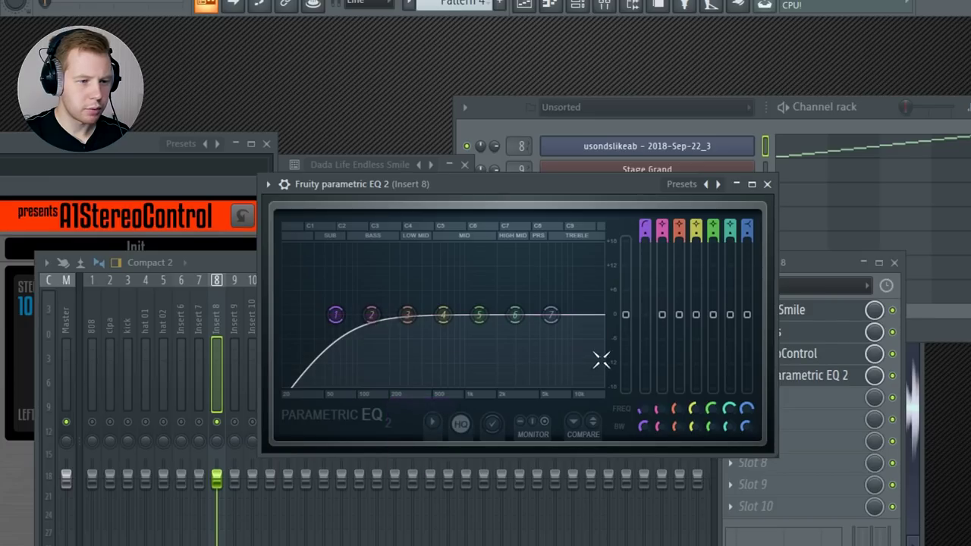
key(space)
drag(641, 409, 641, 391)
drag(408, 315, 491, 301)
- Set EQ band 7 to low pass and slightly boost band 6
right_click(558, 319)
mouse_move(575, 357)
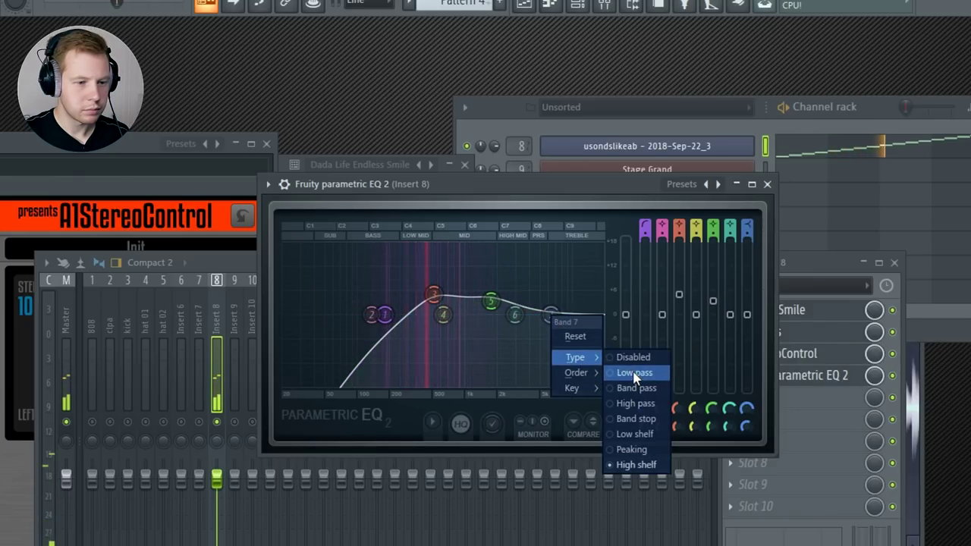
click(637, 373)
drag(552, 316, 490, 296)
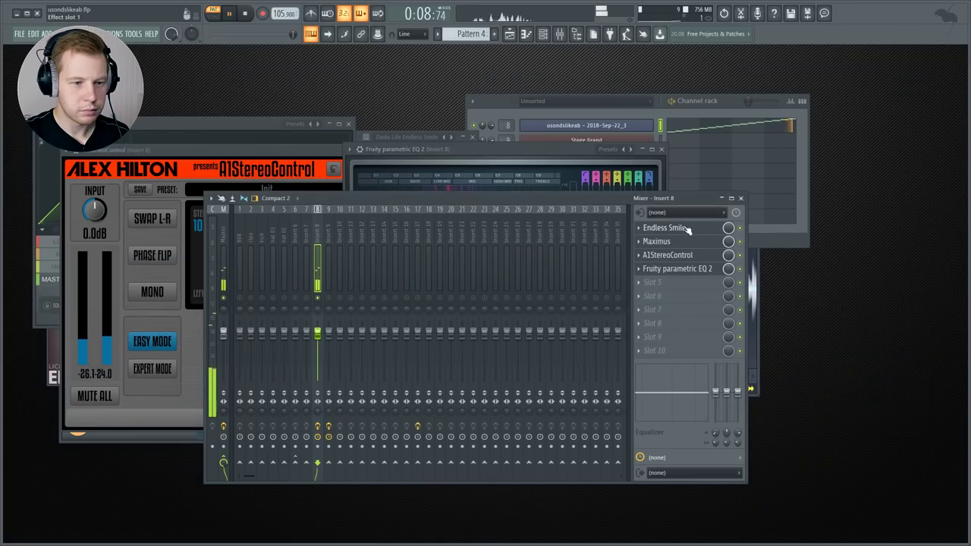
- Open Endless Smile on mixer track 8 and adjust its intensity while the pattern plays
click(782, 331)
click(792, 309)
click(215, 321)
drag(213, 216, 233, 210)
- Apply the Master aid 1 preset to Maximus on mixer track 8
click(687, 255)
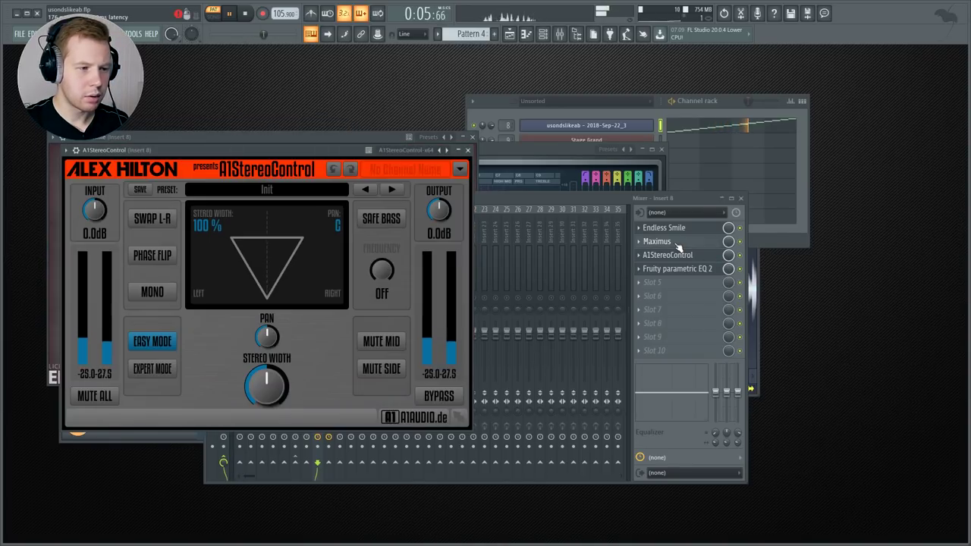
click(677, 242)
right_click(319, 124)
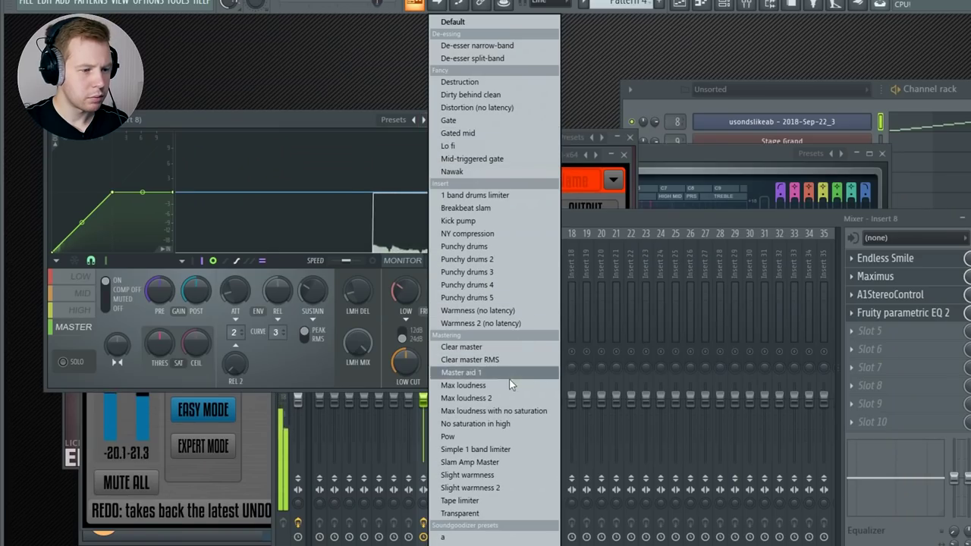
click(485, 372)
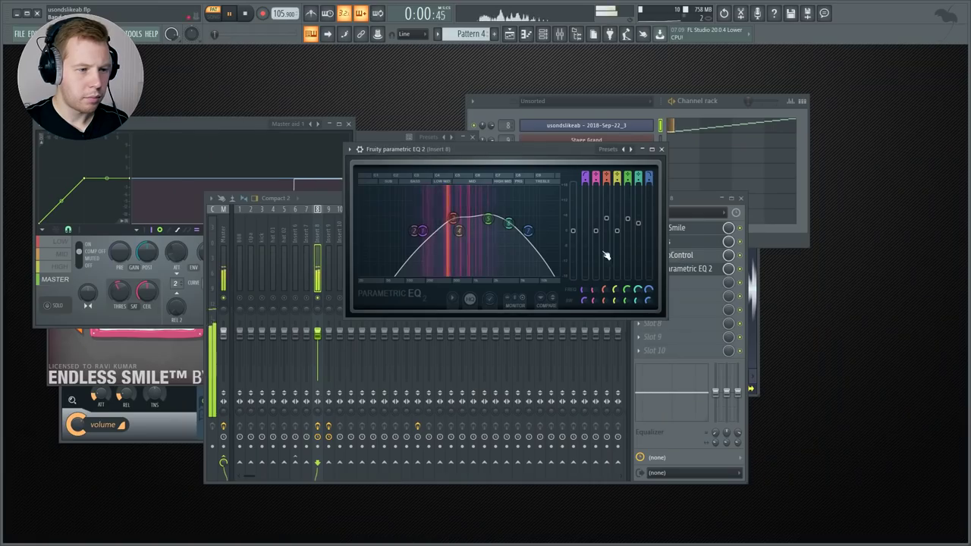
- Set A1StereoControl to the GROUP Stereo 125% + SafeBass preset and close its window
click(684, 258)
click(389, 189)
click(389, 190)
click(389, 190)
click(467, 149)
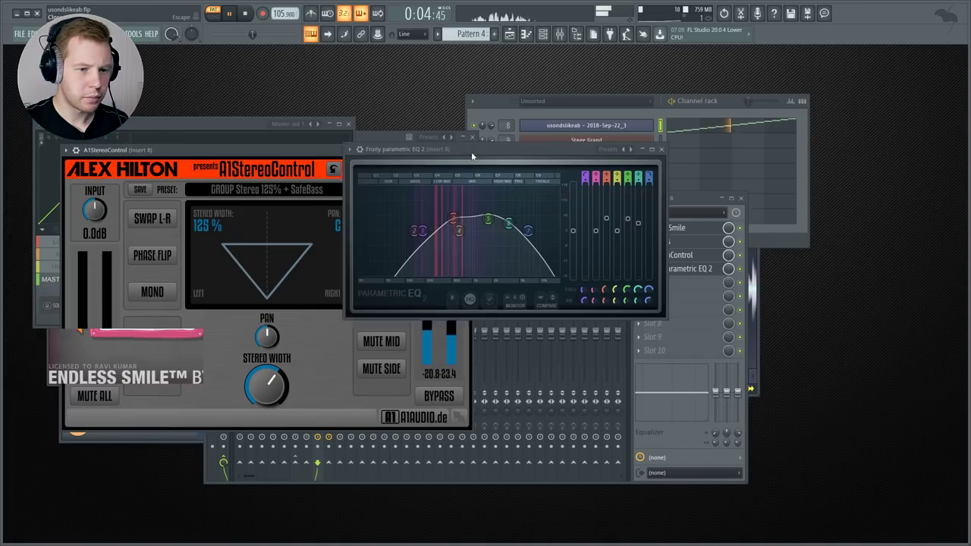
- Move Parametric EQ 2 above A1StereoControl in the effect chain and raise the band 1 high-pass frequency slightly
drag(583, 290, 583, 284)
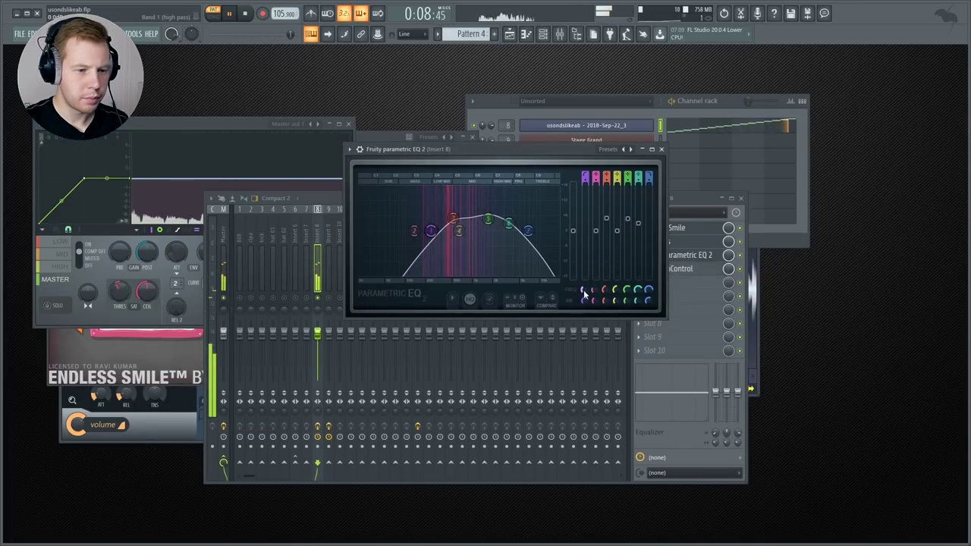
click(696, 201)
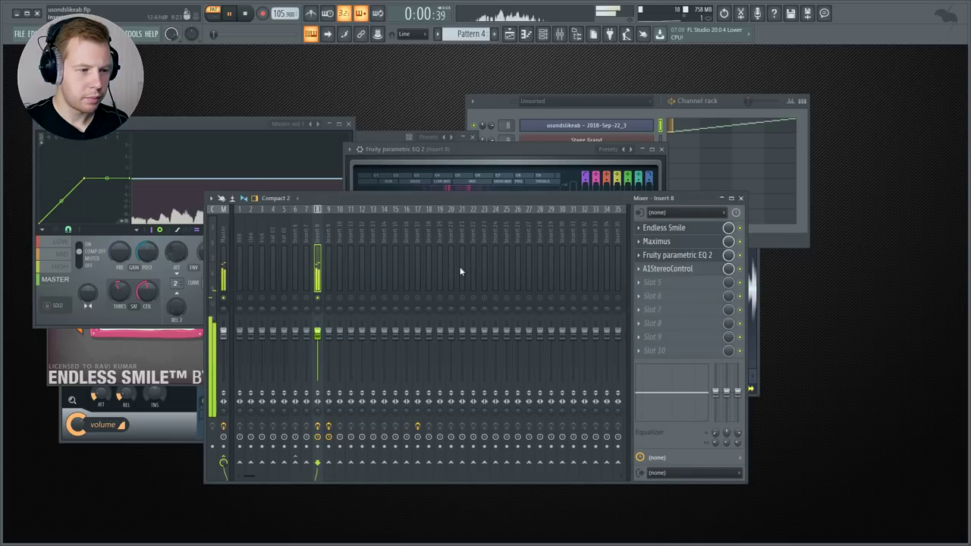
- Copy the 808, clpa, kick and hat notes from Pattern 1 into Pattern 4 and play the pattern
click(306, 236)
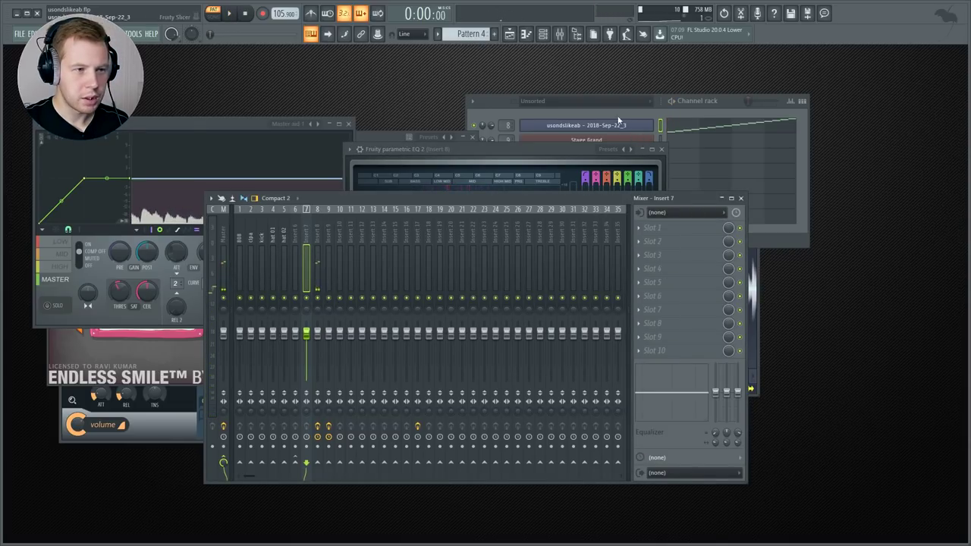
click(665, 98)
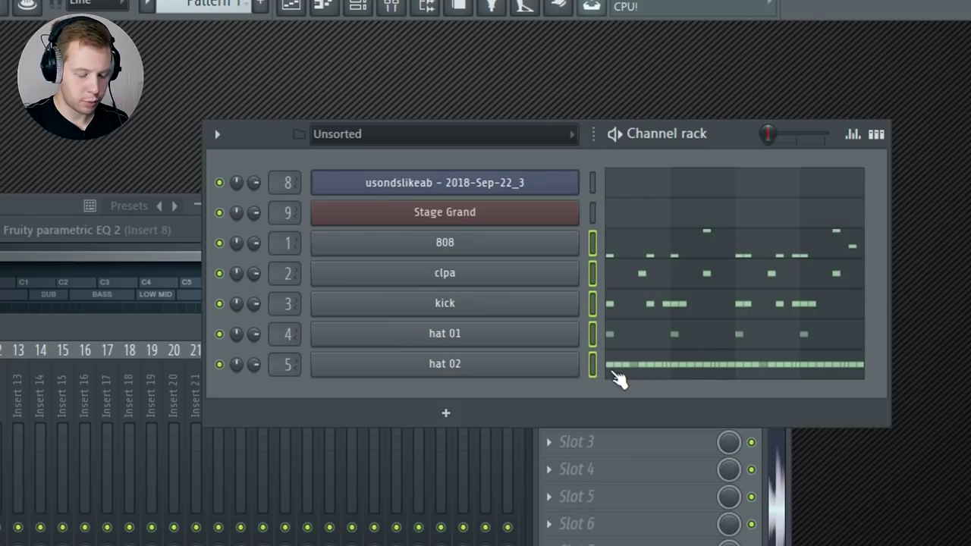
key(KP_Add)
key(KP_Add)
key(KP_Add)
key(space)
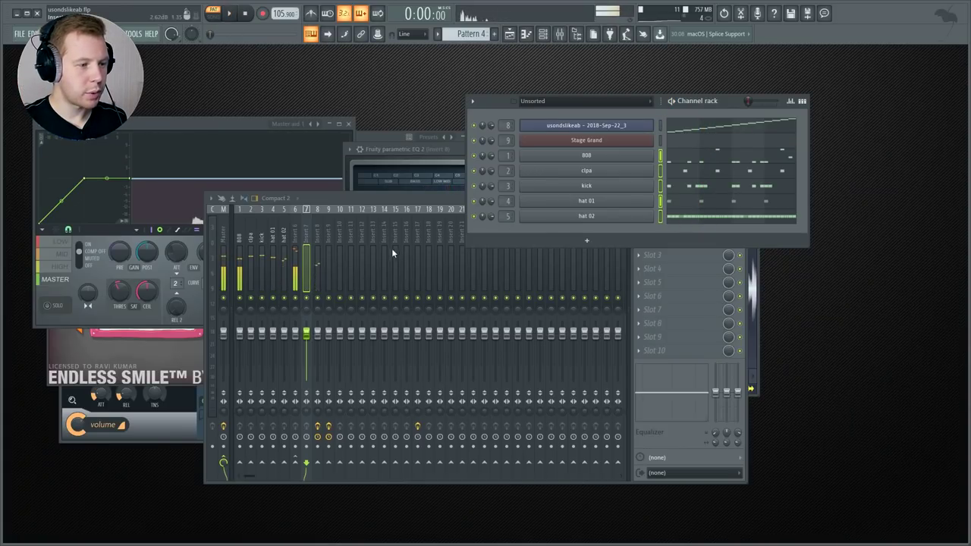
- Load Sausage Fattener, Fruity Parametric EQ 2 and Fruity Soft Clipper on the 808 mixer track
click(244, 236)
click(661, 241)
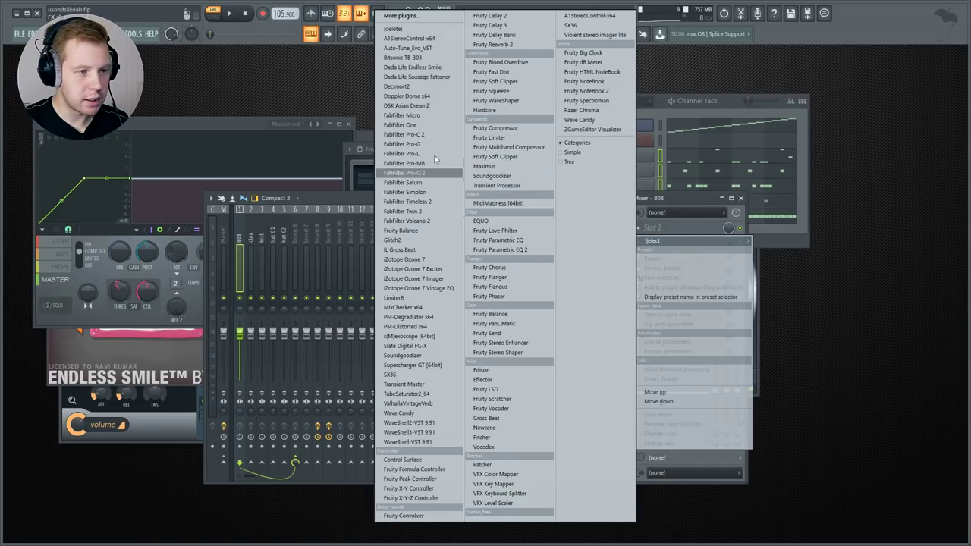
click(437, 77)
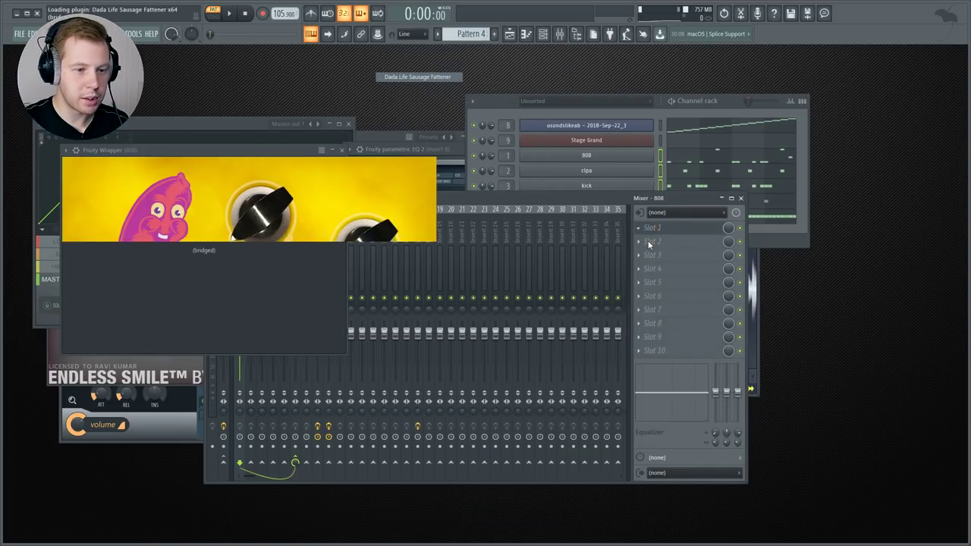
click(657, 241)
click(542, 249)
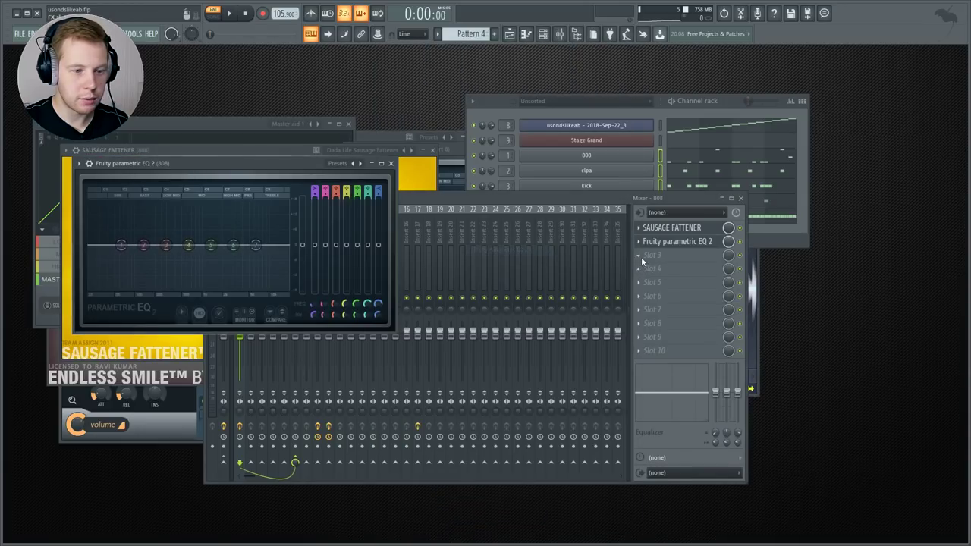
click(643, 255)
click(501, 82)
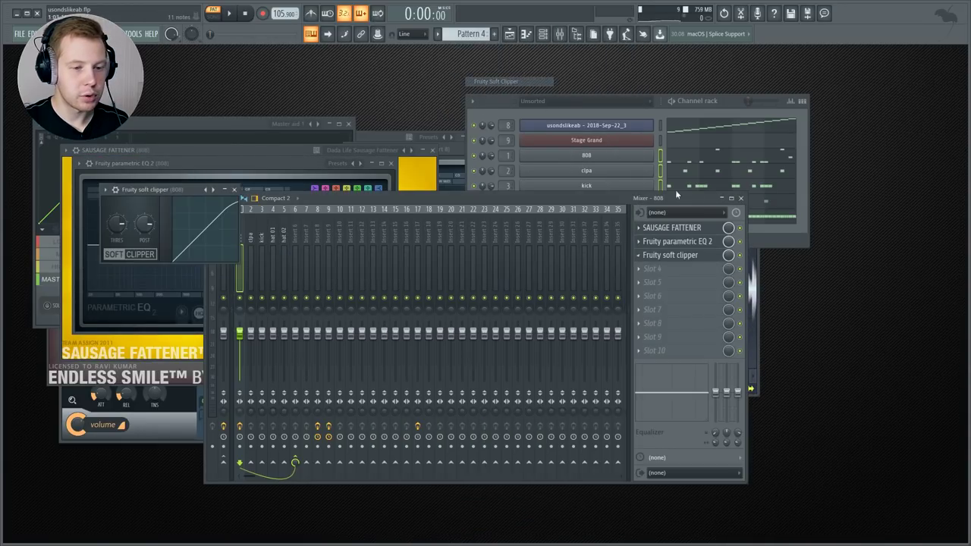
- Apply the 20Hz + 18kHz cut preset to Parametric EQ 2 on the 808 track
click(694, 243)
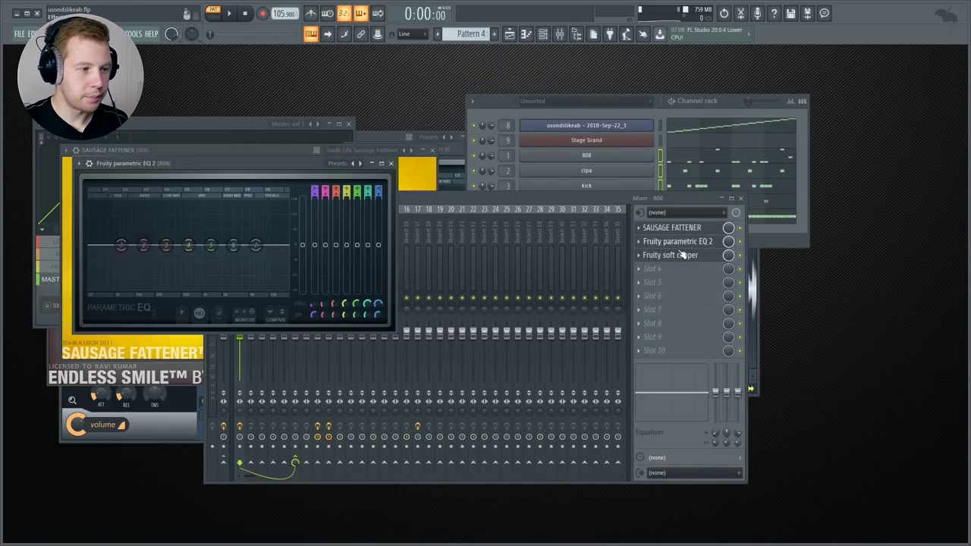
click(339, 164)
click(387, 204)
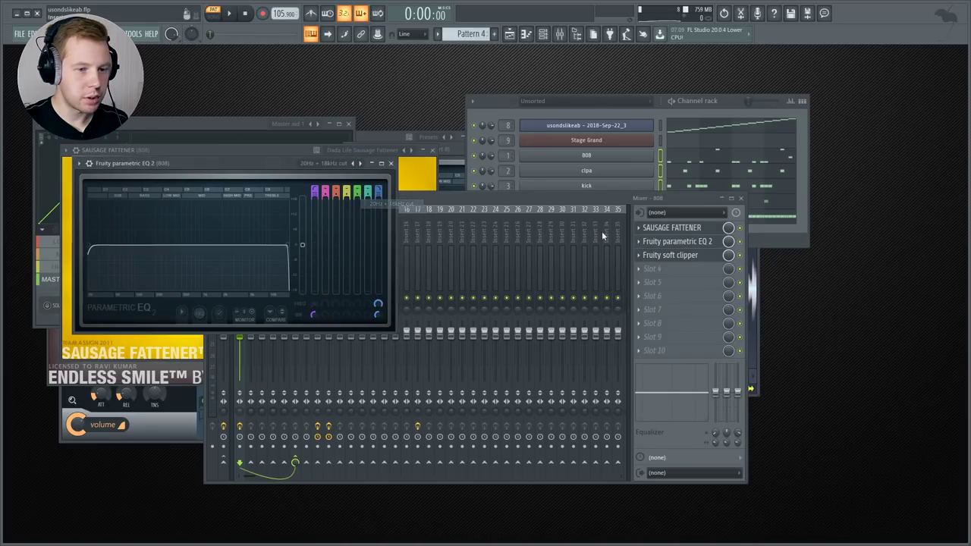
- Raise Sausage Fattener's fatness on the 808 track to about 11% while the pattern plays
click(682, 229)
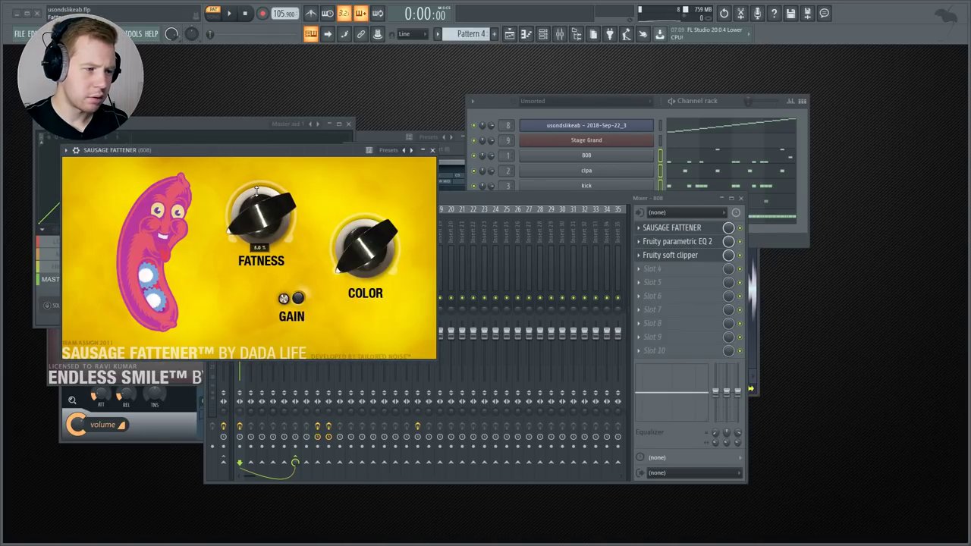
click(230, 13)
mouse_move(260, 219)
mouse_down()
mouse_move(260, 174)
mouse_move(253, 202)
mouse_up()
drag(387, 201, 385, 215)
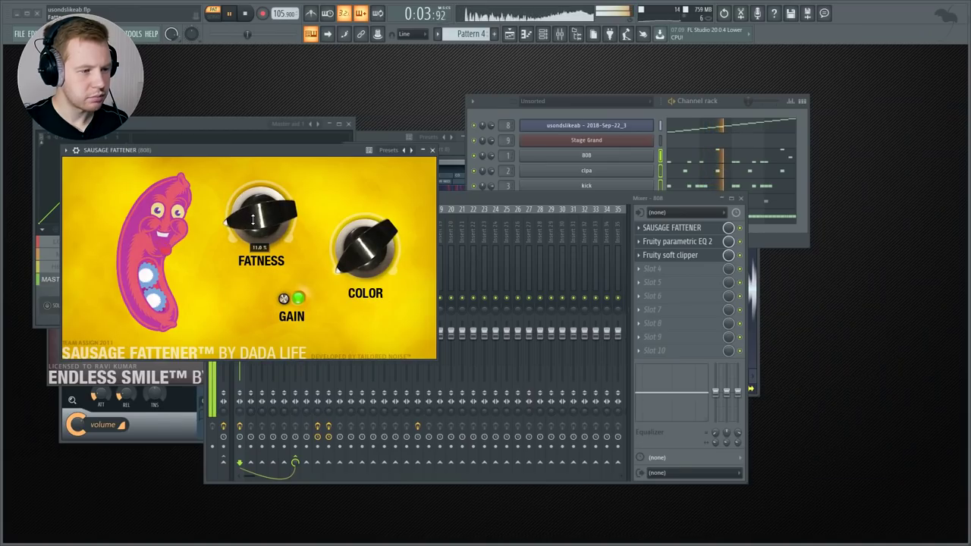
- Raise the band 1 high-pass frequency in the 808 track's Parametric EQ 2 and close its window
click(677, 241)
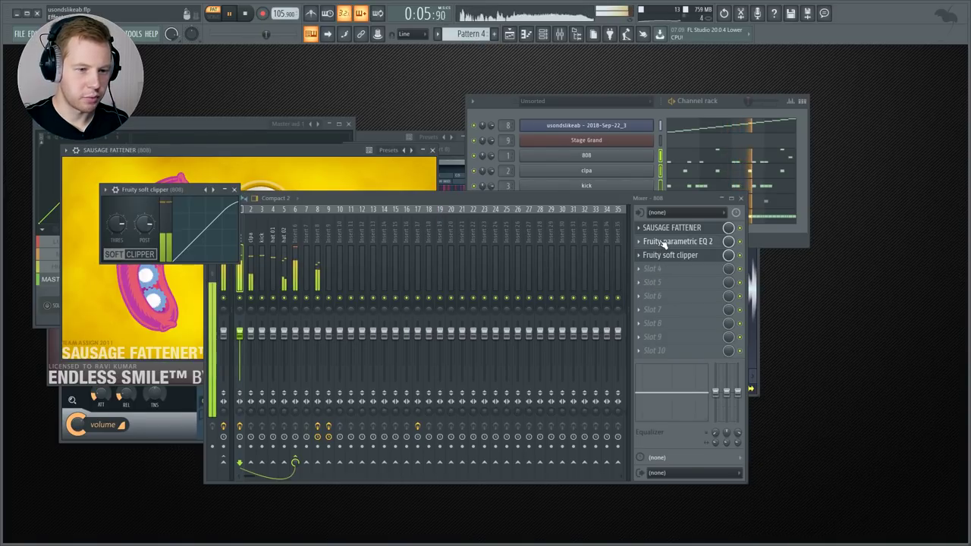
drag(314, 304, 314, 291)
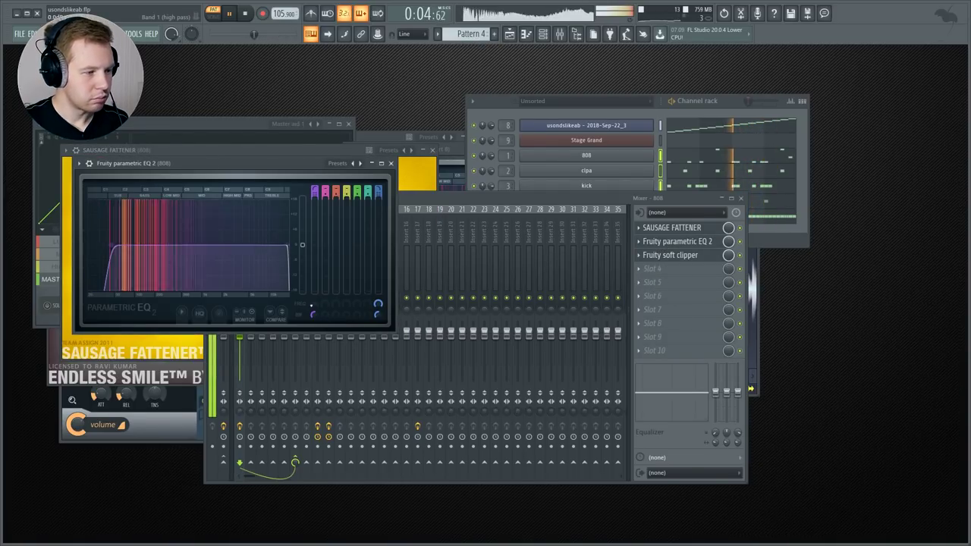
click(391, 164)
key(space)
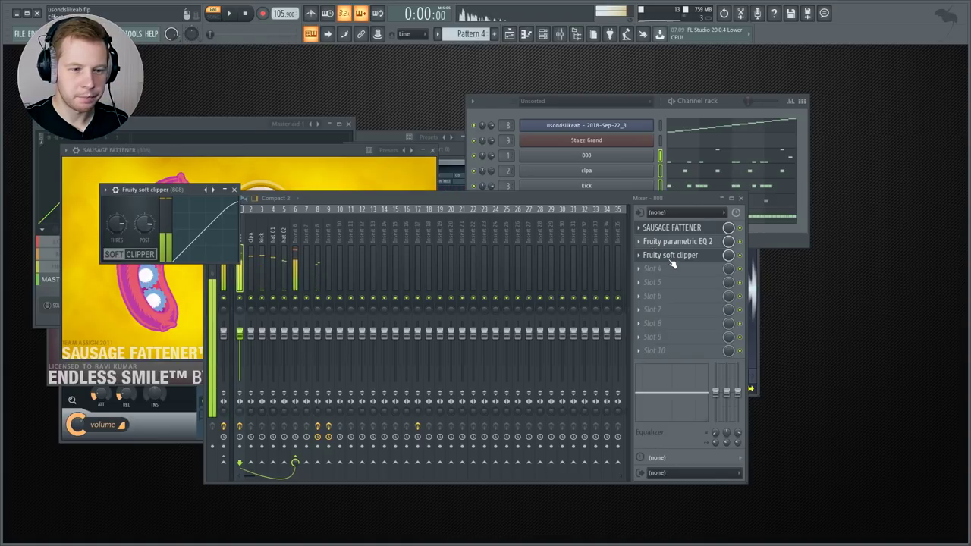
- Raise the kick and clpa mixer faders slightly while the pattern plays
key(space)
click(261, 277)
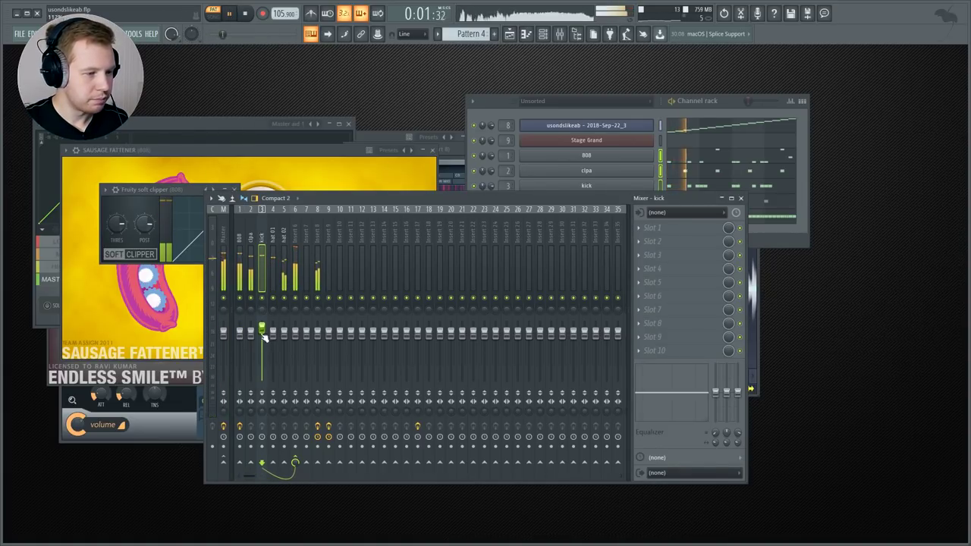
click(253, 284)
- Load Endless Smile on the clpa track with the NO LIMIT preset and set its intensity to about 15%
click(652, 228)
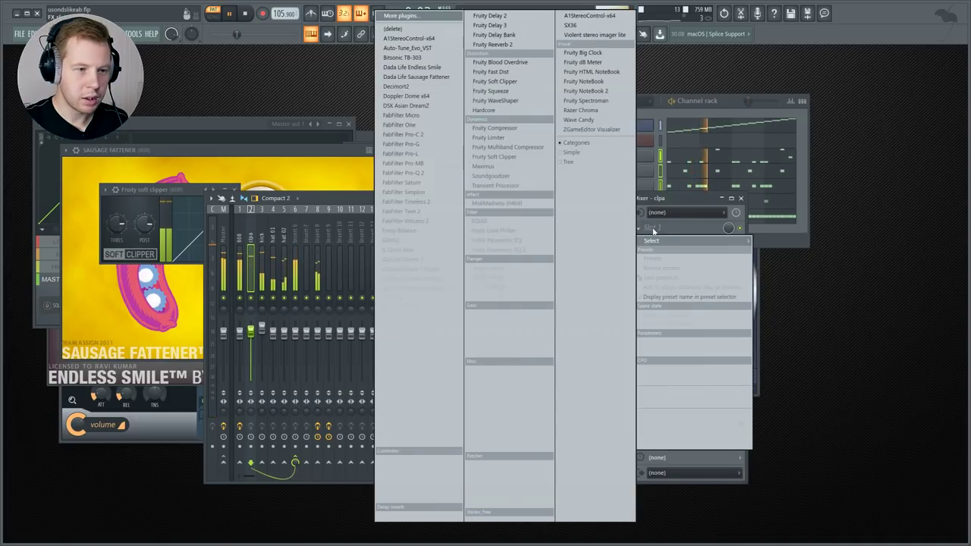
click(436, 72)
drag(185, 254, 185, 250)
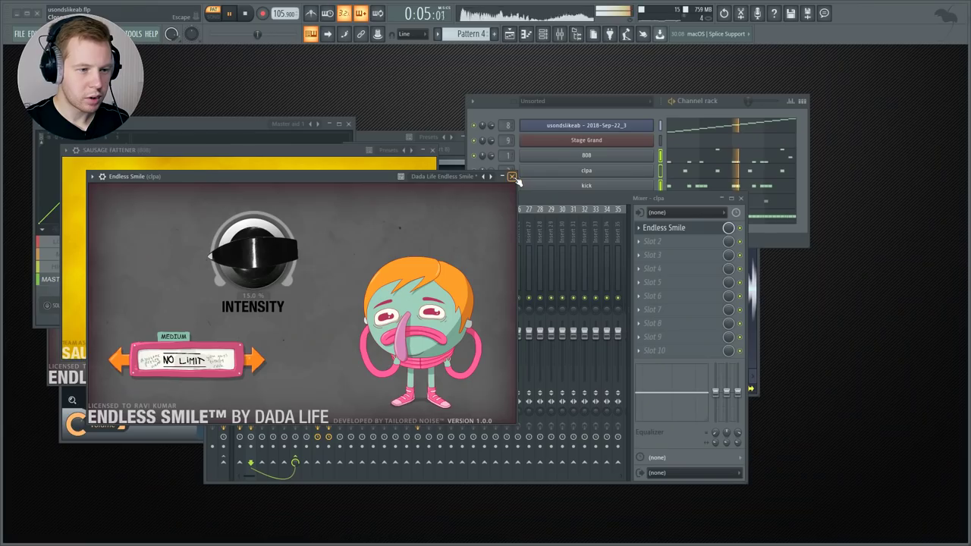
click(833, 165)
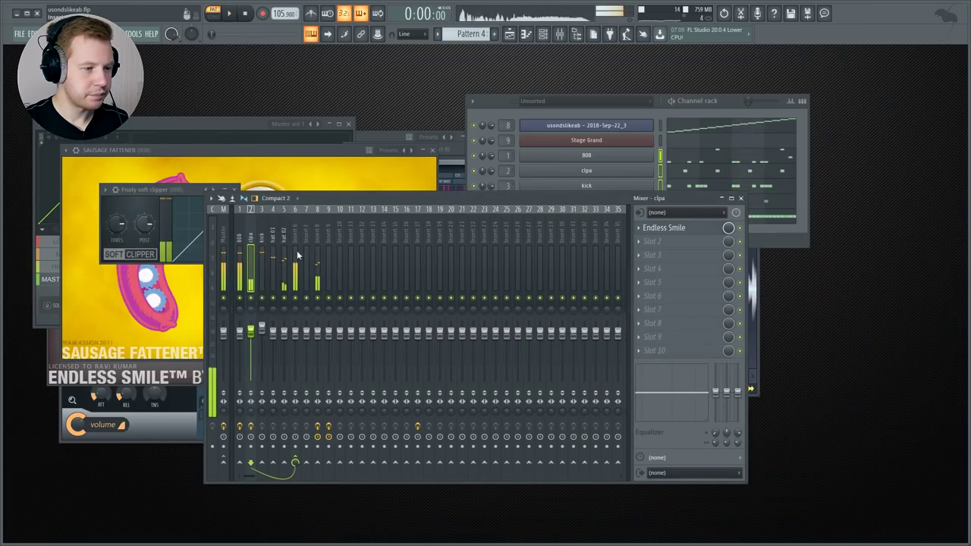
- Load Endless Smile and Fruity Stereo Shaper on the hat 01 track and offset the shaper's delay
click(445, 215)
click(652, 228)
click(414, 67)
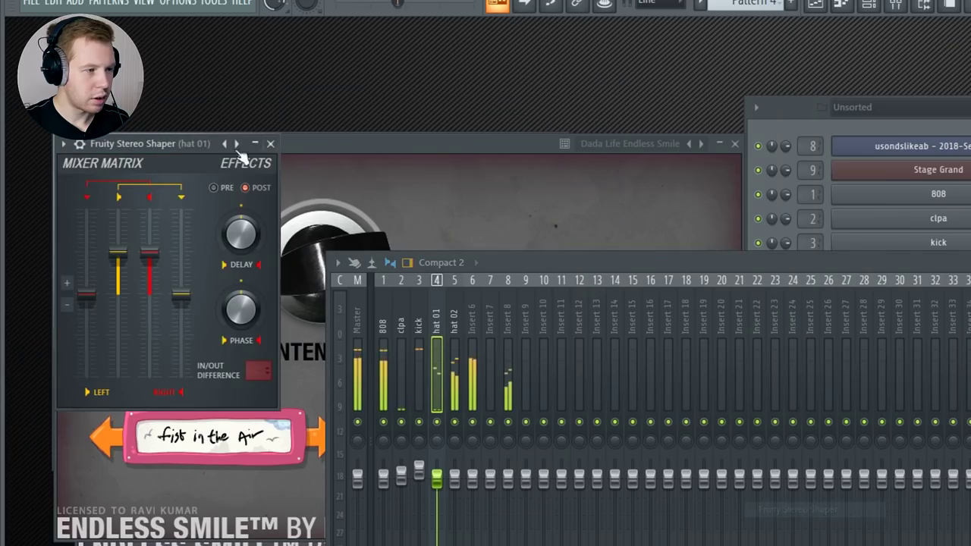
click(223, 144)
click(279, 305)
- Choose the NO LIMIT preset in hat 01's Endless Smile and raise its intensity to about 18%
drag(317, 288, 317, 282)
click(348, 449)
drag(329, 283, 329, 277)
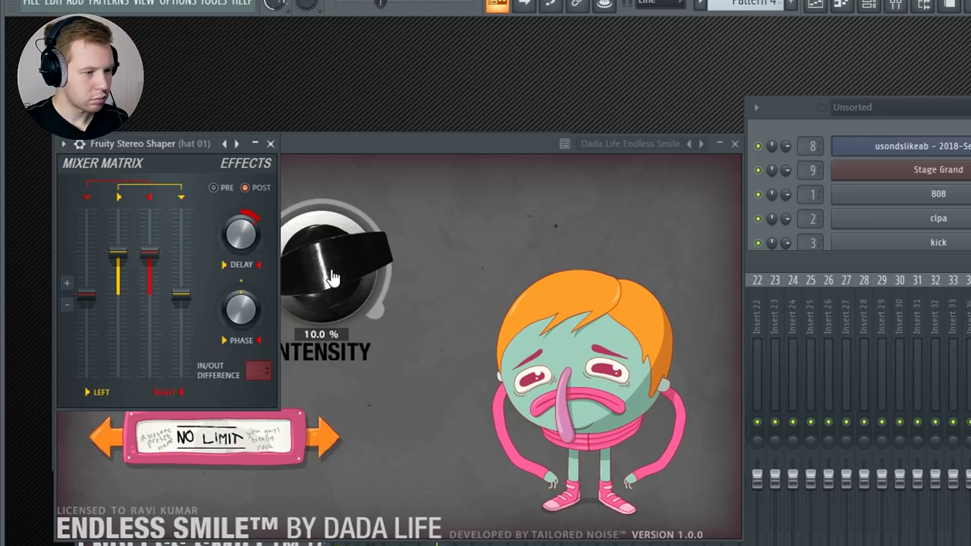
- Load Endless Smile on the hat 02 track with the NO LIMIT preset and set its intensity to about 21%
click(769, 266)
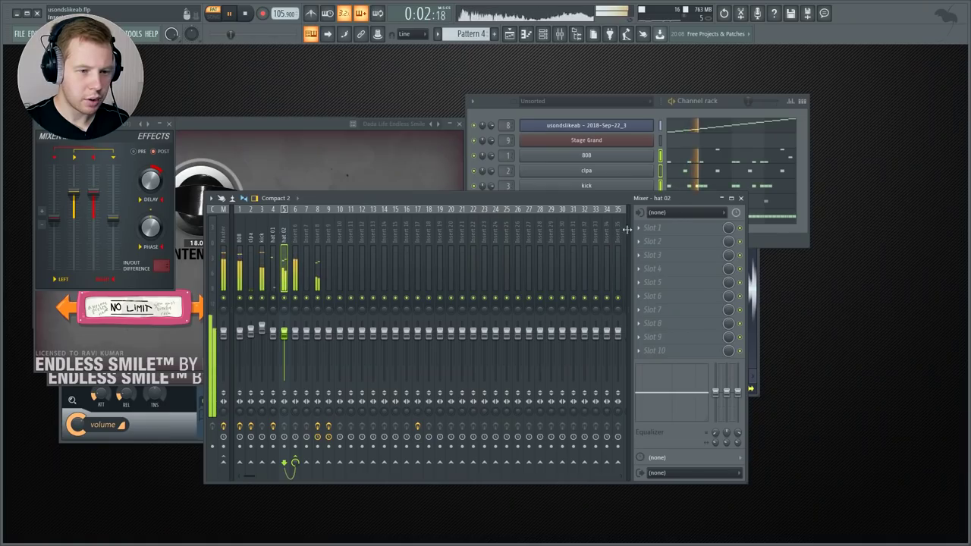
click(638, 229)
click(412, 67)
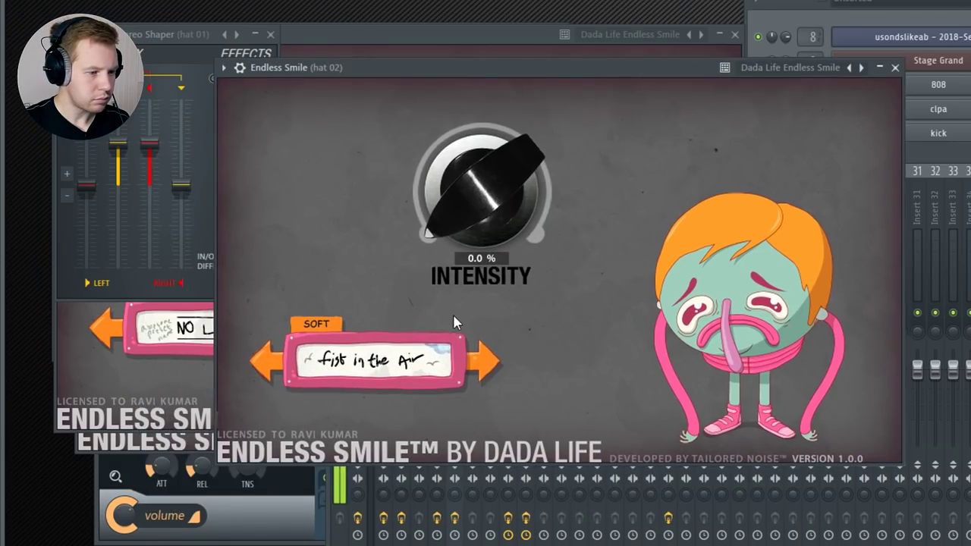
click(490, 364)
click(497, 370)
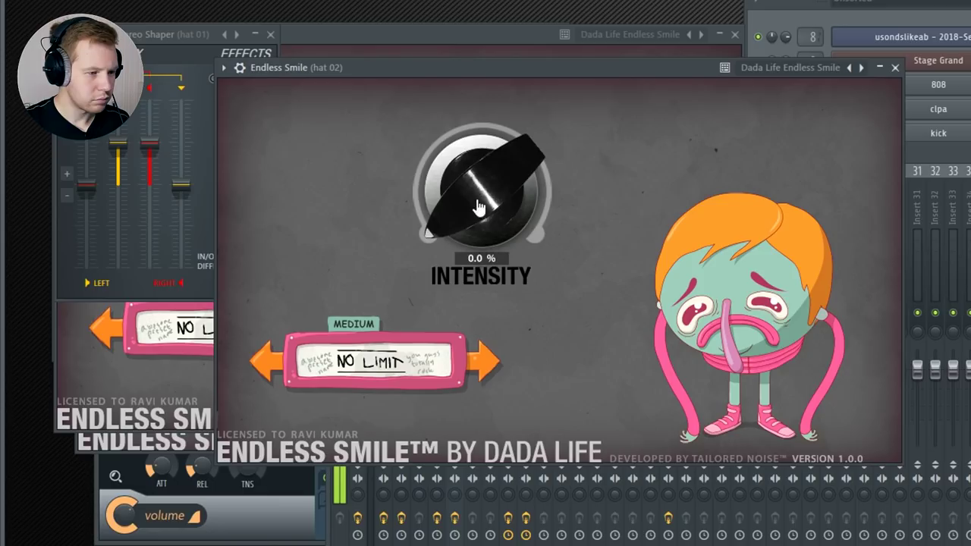
drag(472, 206, 475, 164)
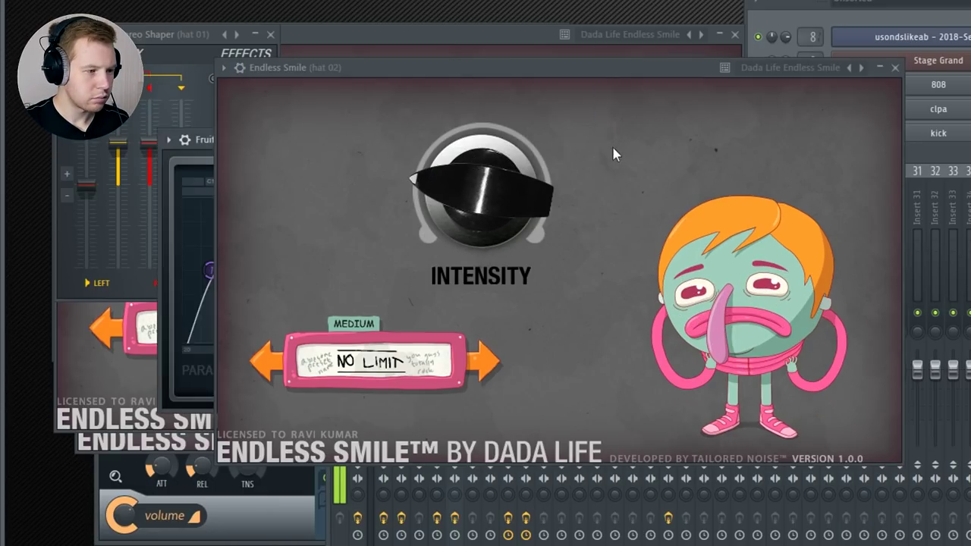
- Add Parametric EQ 2 with the 20Hz + 18kHz cut preset and Fruity Stereo Shaper with an offset delay to hat 02
drag(546, 361, 546, 330)
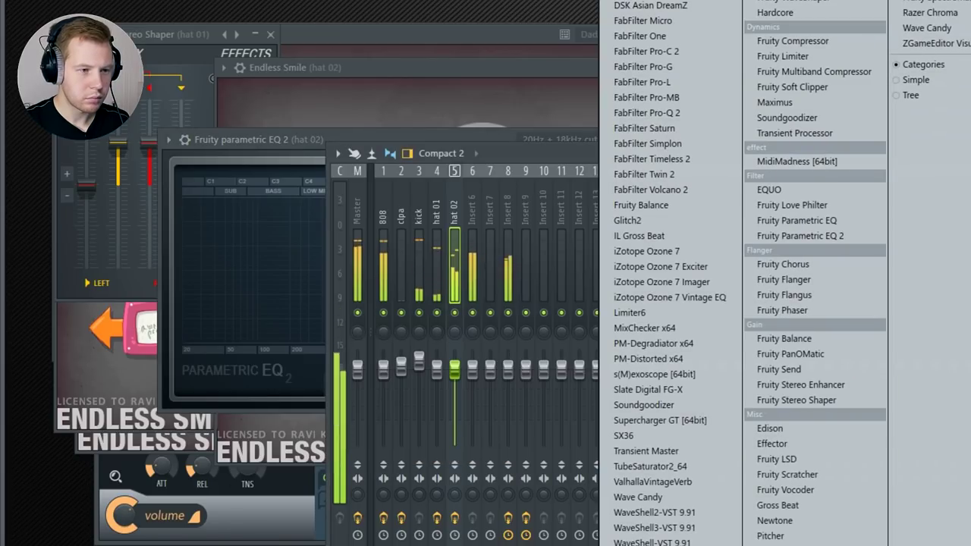
click(797, 401)
right_click(321, 119)
click(375, 271)
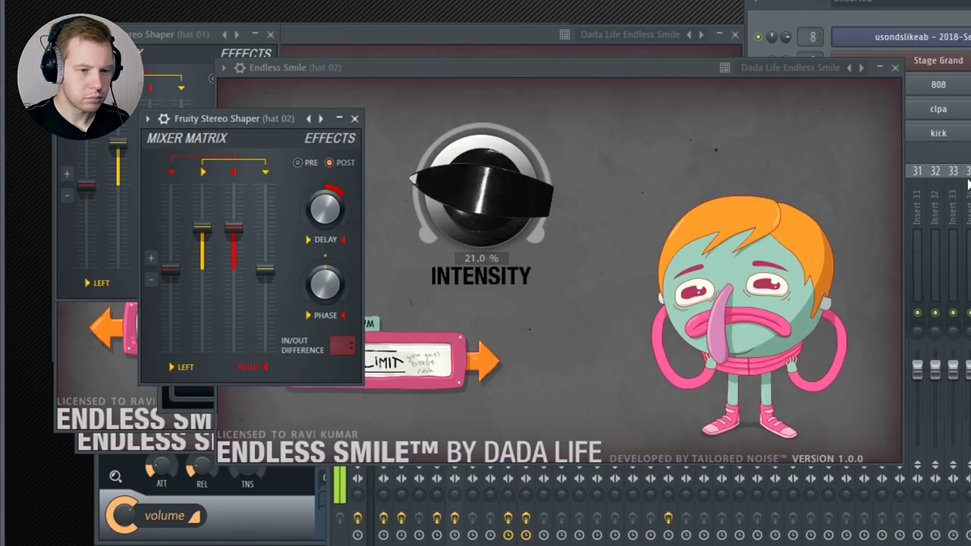
- Lower the mixer faders of the hat 01 and hat 02 tracks
key(F9)
click(287, 345)
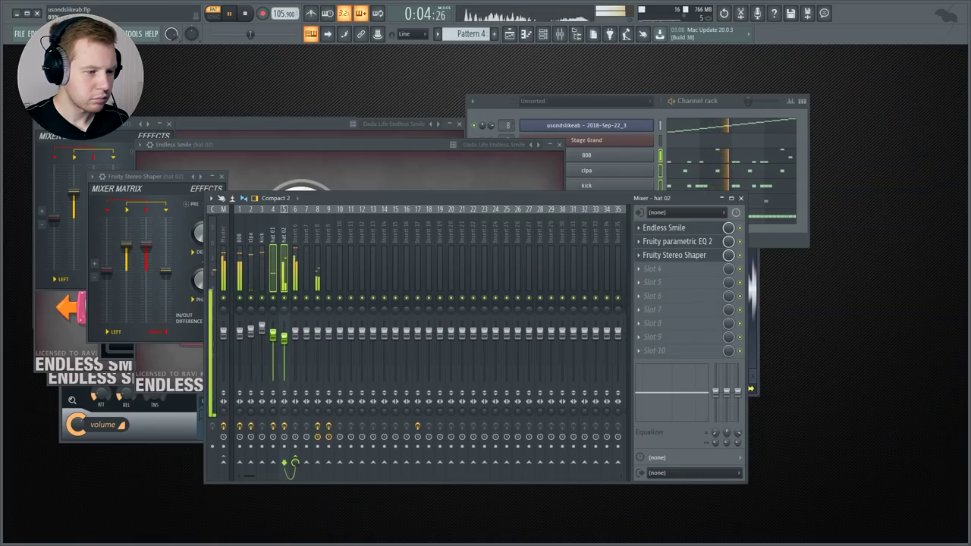
drag(287, 363, 287, 358)
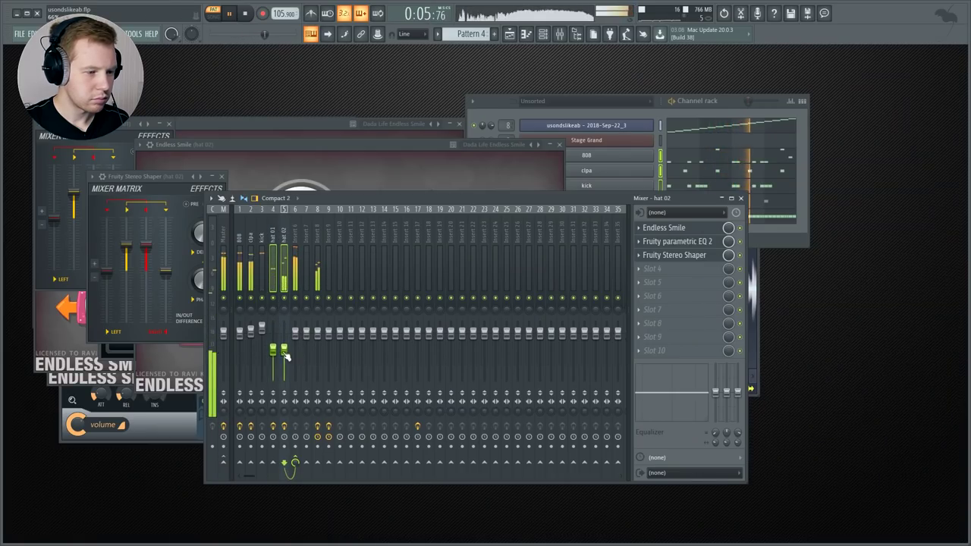
- Load Sausage Fattener, Fruity Soft Clipper and Maximus on mixer track 6, with fatness at about 6%
click(296, 243)
click(287, 241)
click(296, 242)
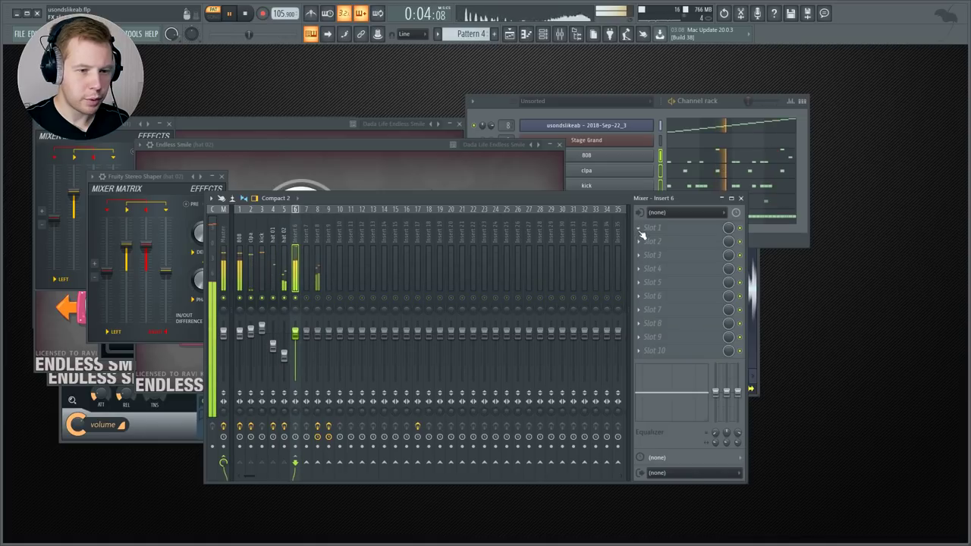
click(667, 228)
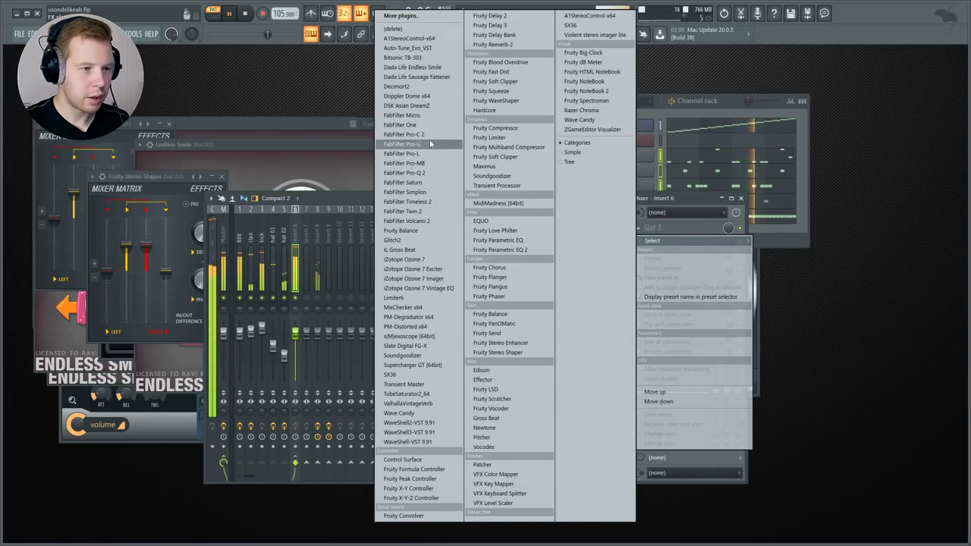
click(416, 77)
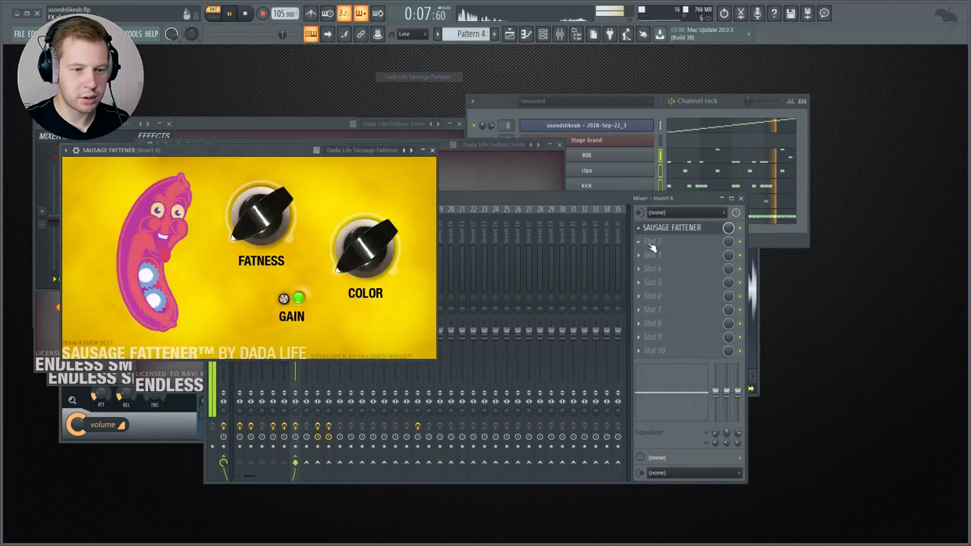
click(668, 241)
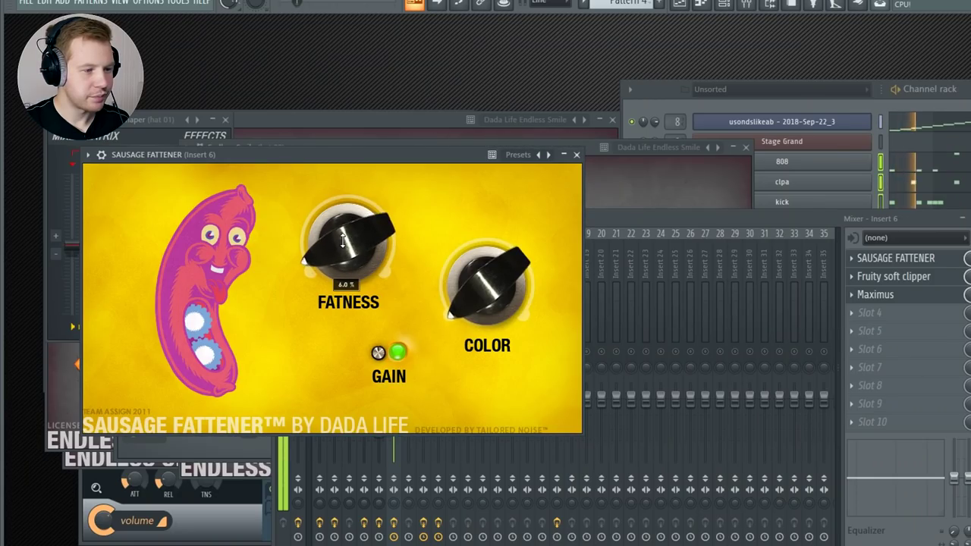
- Open Fruity Soft Clipper on mixer track 6 and apply the Master aid 1 preset to Maximus
click(895, 277)
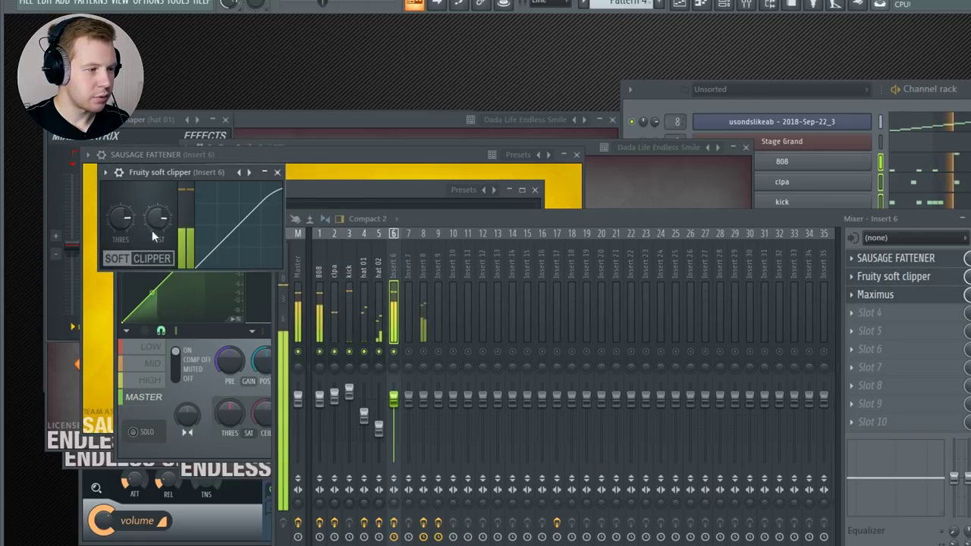
click(883, 297)
click(880, 296)
click(463, 190)
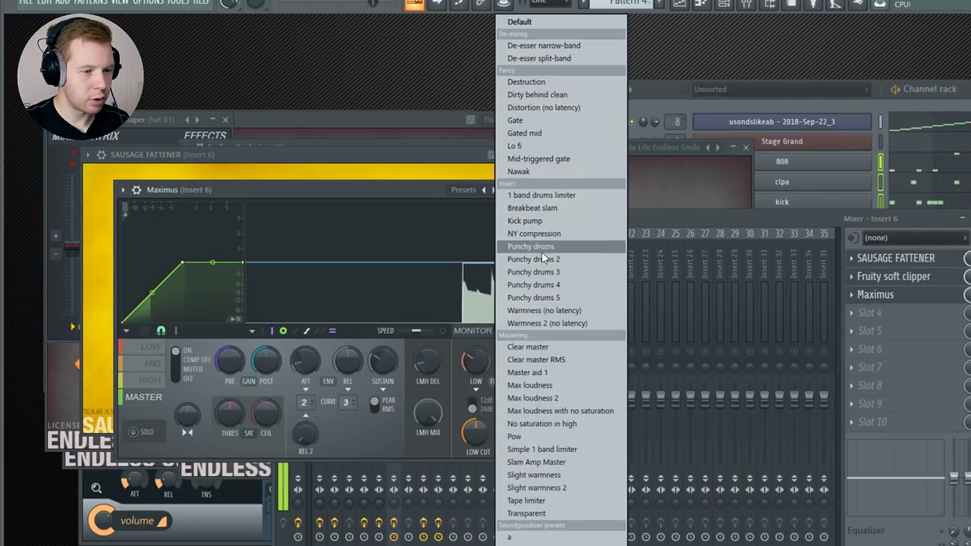
click(563, 372)
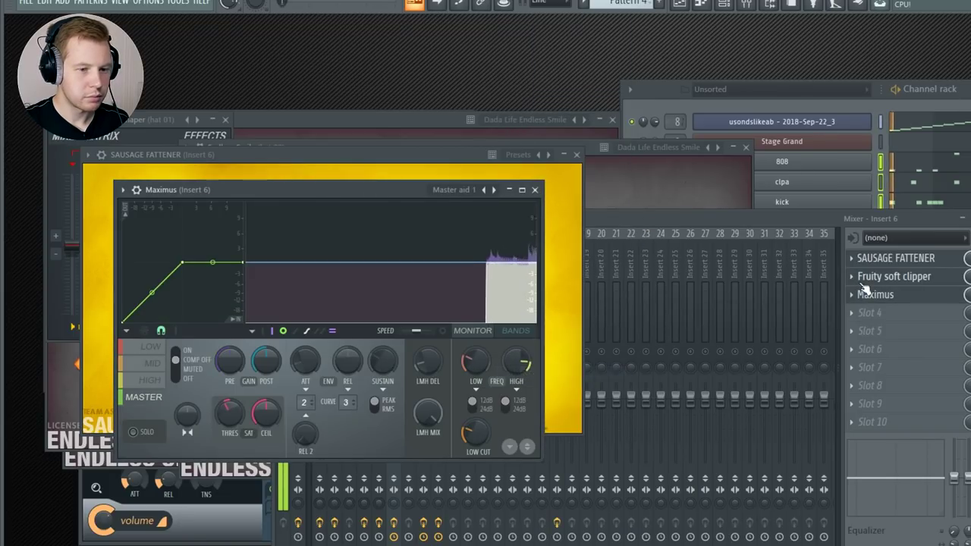
- Lower the Post level of Fruity Soft Clipper on mixer track 6
click(894, 276)
click(900, 280)
click(900, 281)
drag(158, 218, 158, 230)
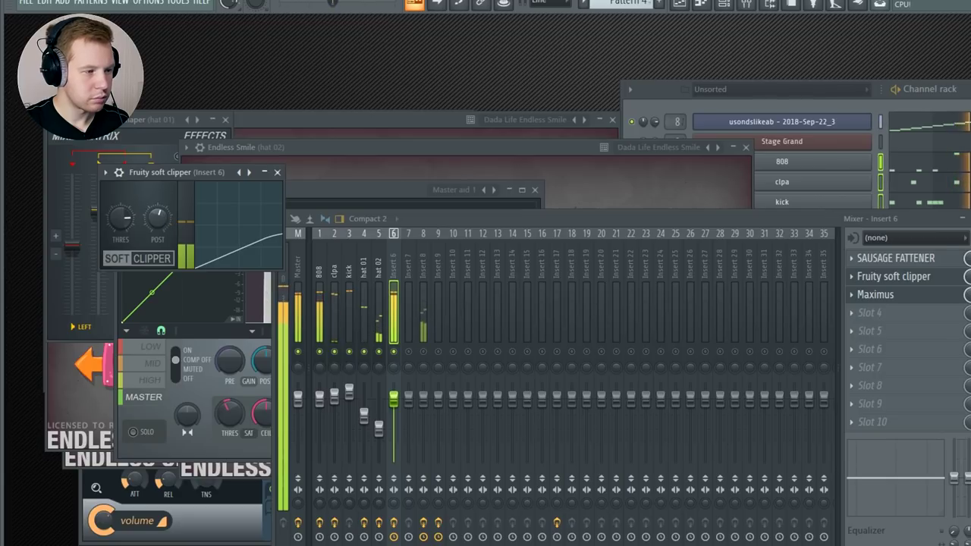
click(385, 392)
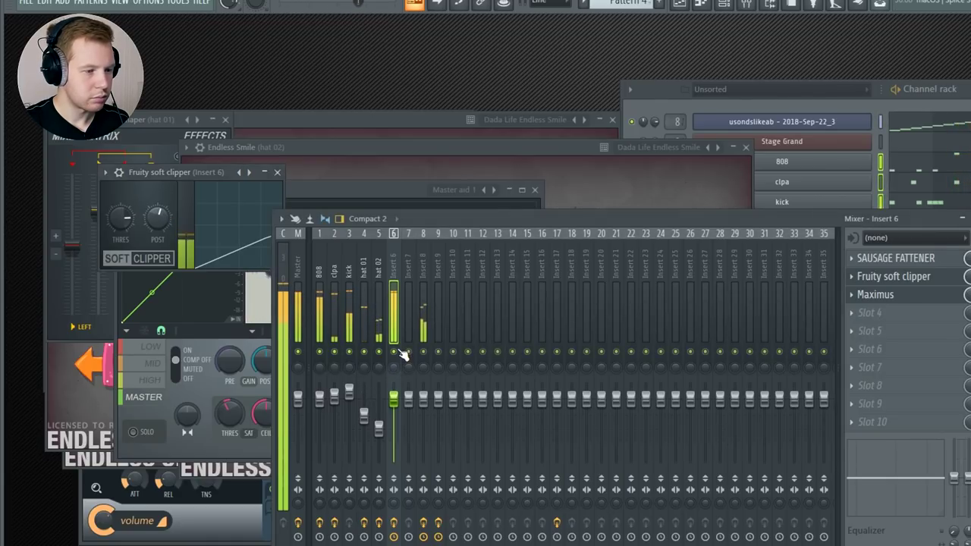
- Reduce the fatness of Sausage Fattener on mixer track 6 to 3%
click(883, 259)
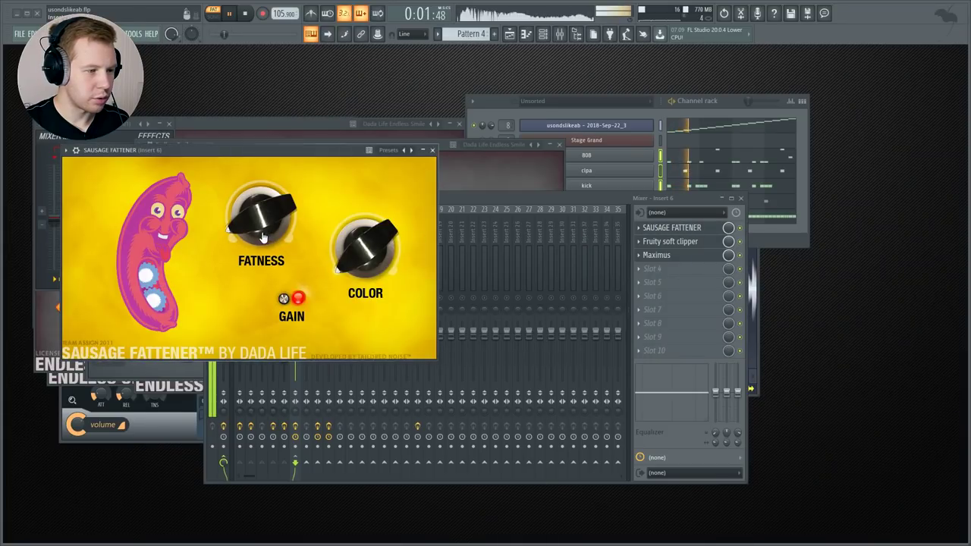
mouse_move(265, 236)
mouse_move(258, 237)
mouse_down()
mouse_move(260, 215)
mouse_move(261, 239)
mouse_up()
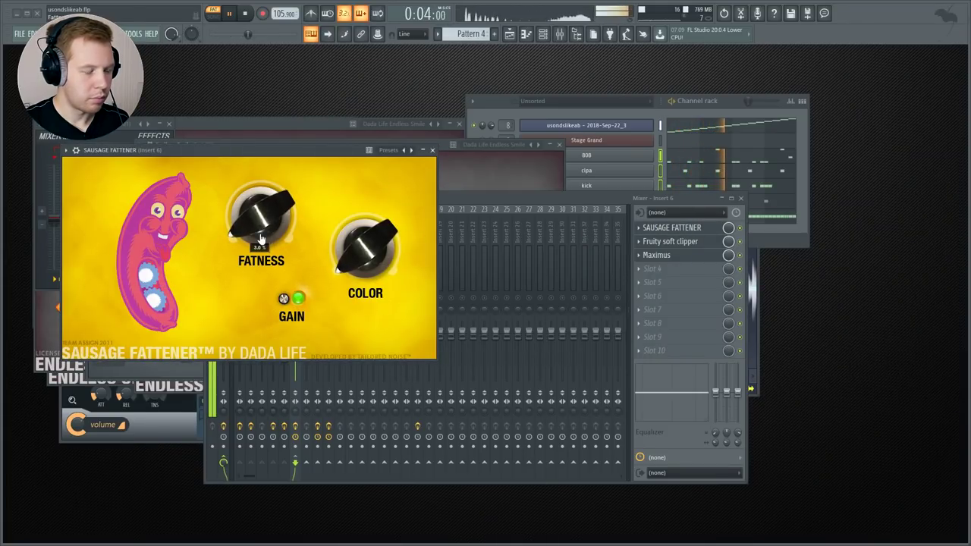
- Add A1StereoControl to the fourth effect slot of mixer track 6 with the GROUP Stereo 150% + SafeBass preset
click(467, 206)
click(652, 268)
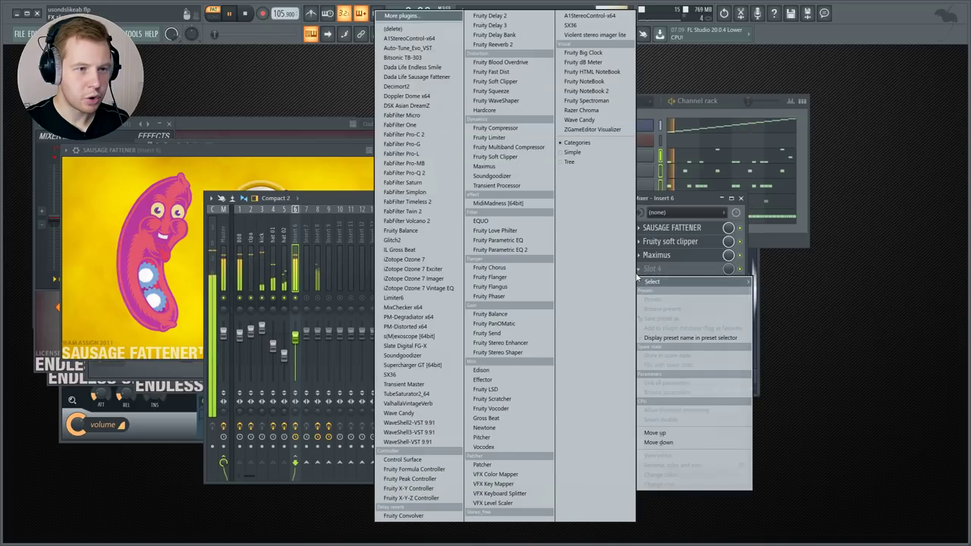
click(600, 17)
click(352, 151)
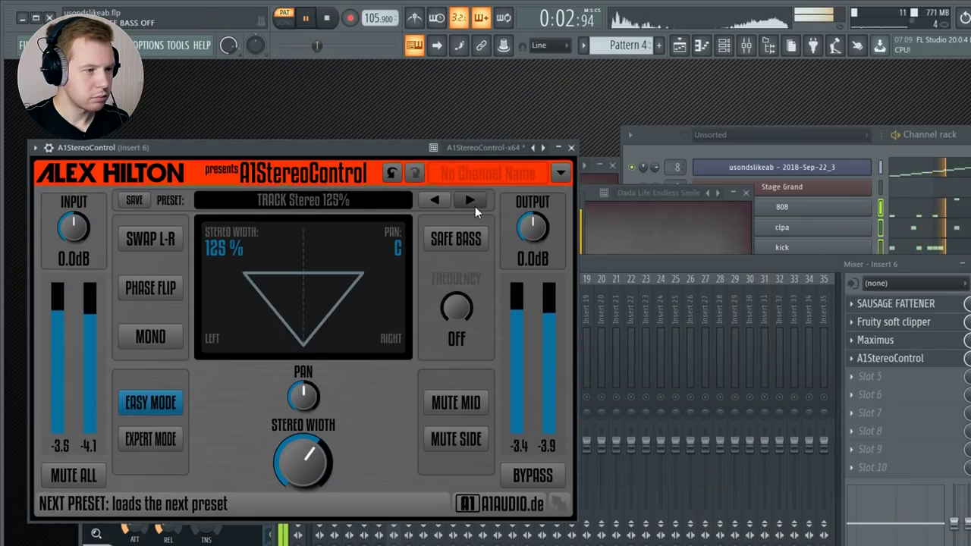
click(472, 200)
click(472, 200)
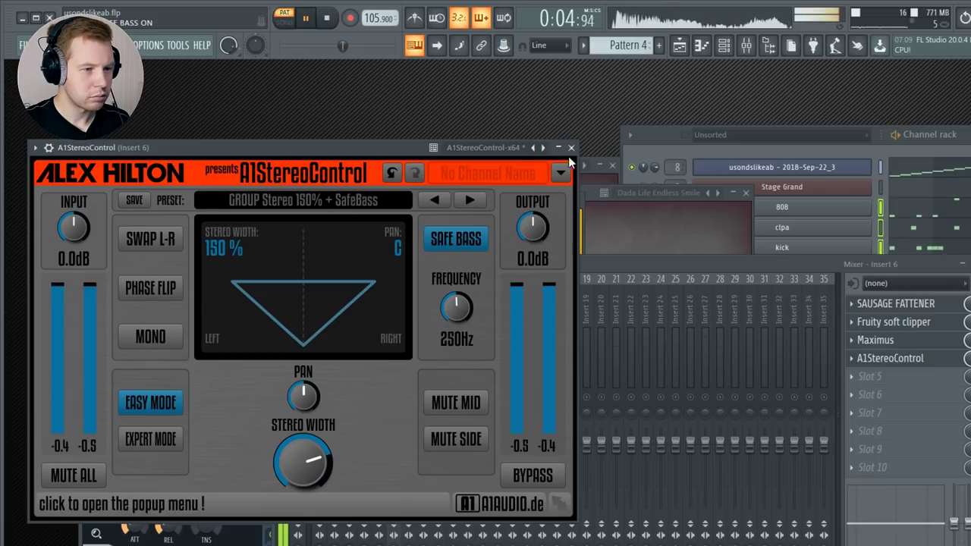
click(572, 147)
- Split Pattern 4 into separate patterns by channel
click(627, 264)
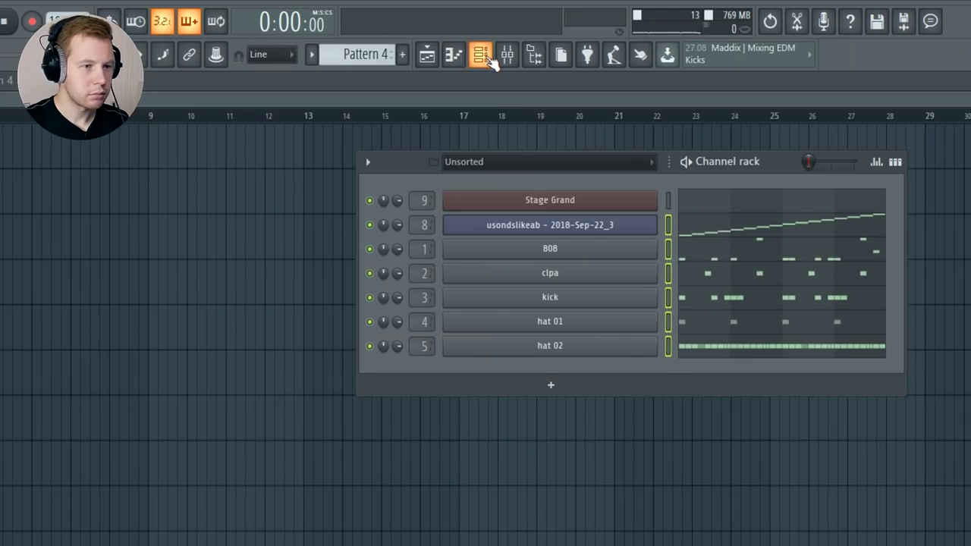
click(311, 54)
click(443, 301)
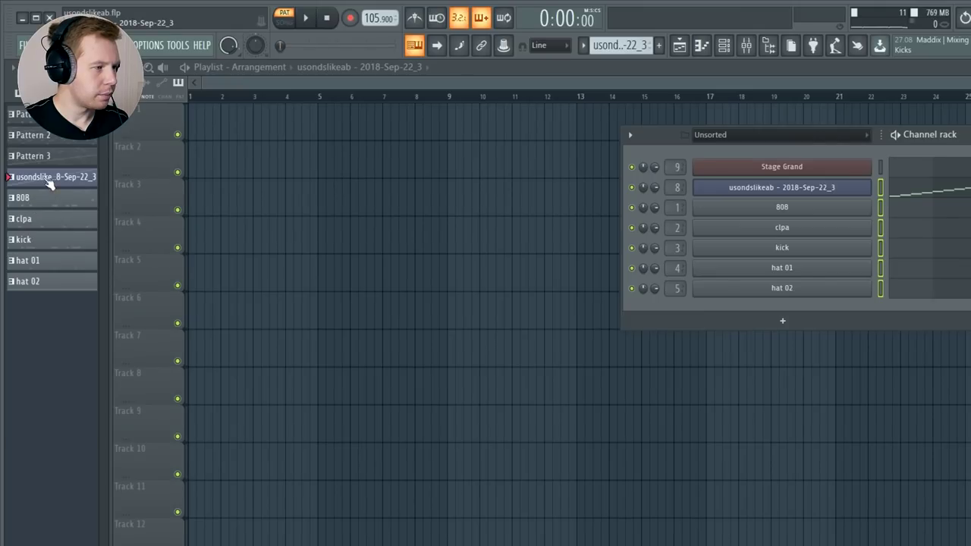
- Place the melody, 808, clpa, kick, hat 01 and hat 02 patterns on playlist tracks 1 to 6, repeated twice up to bar 9
drag(45, 180, 44, 291)
drag(86, 194, 192, 129)
key(space)
key(space)
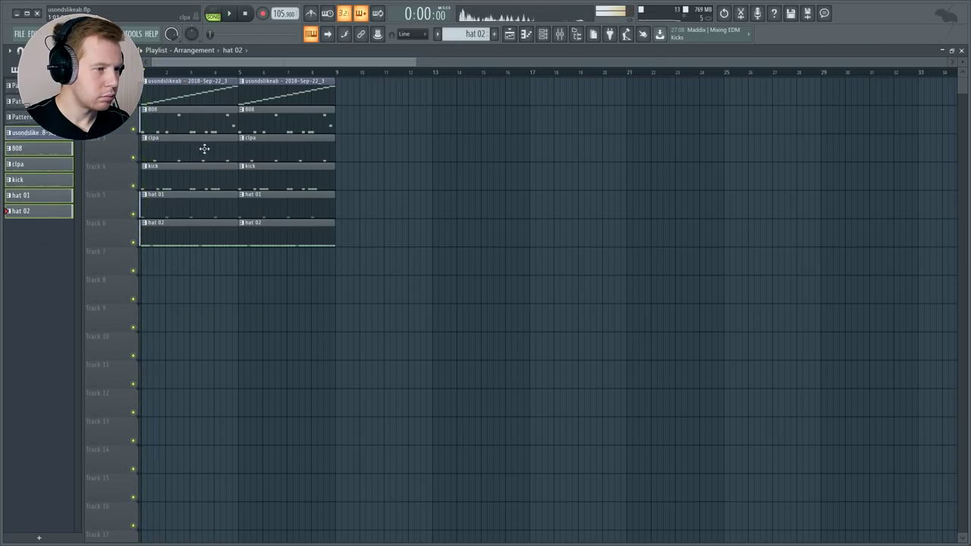
- Delete the first hat 02 clip from the playlist and play the arrangement
right_click(237, 245)
key(space)
scroll(231, 224, up, 3)
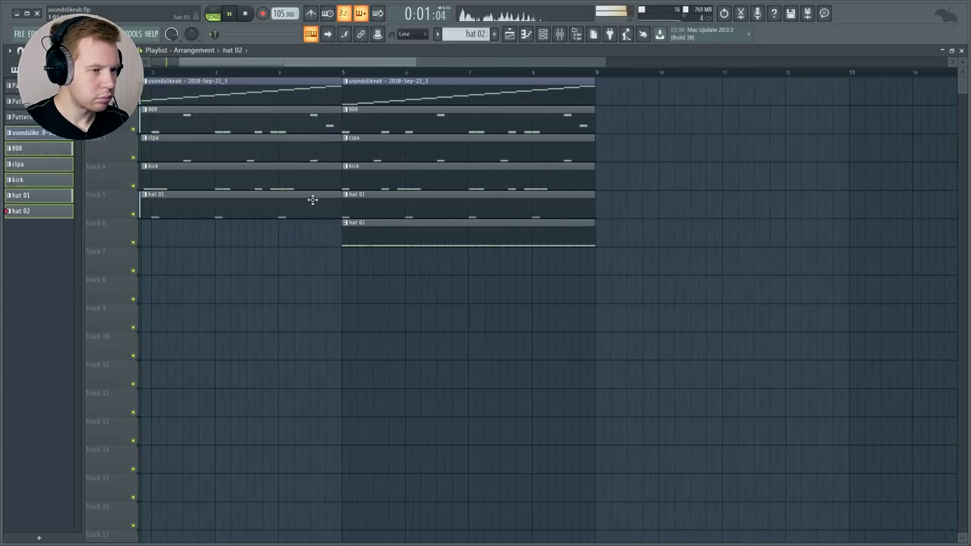
- Extend the arrangement to bar 13, bringing hat 02 in at bar 9 and trimming the preceding 808 and drum clips to bar 8.5
drag(377, 94, 385, 240)
drag(406, 87, 700, 104)
mouse_move(479, 332)
mouse_down()
mouse_move(205, 89)
mouse_move(481, 102)
mouse_move(464, 109)
mouse_up()
key(ctrl+d)
drag(613, 113, 609, 211)
key(ctrl+d)
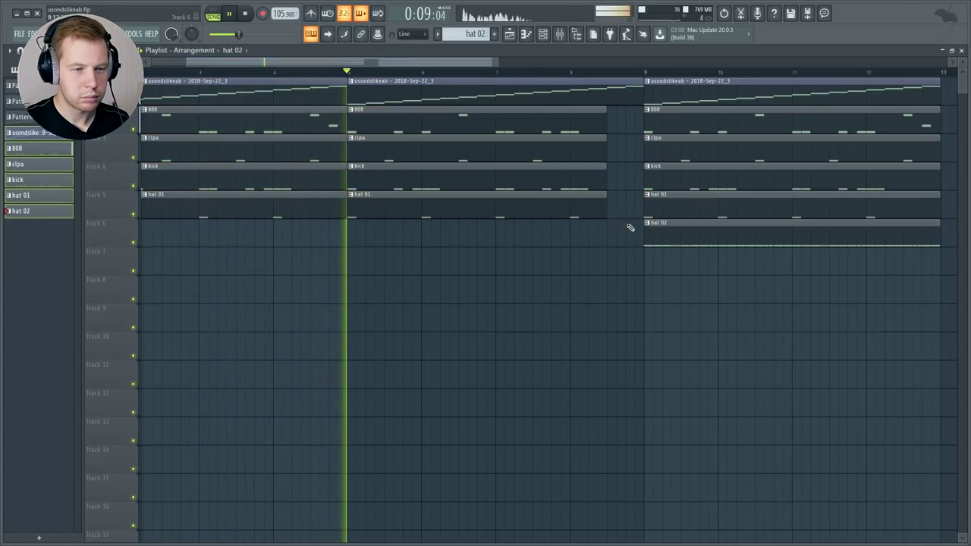
scroll(786, 273, down, 1)
scroll(787, 274, up, 1)
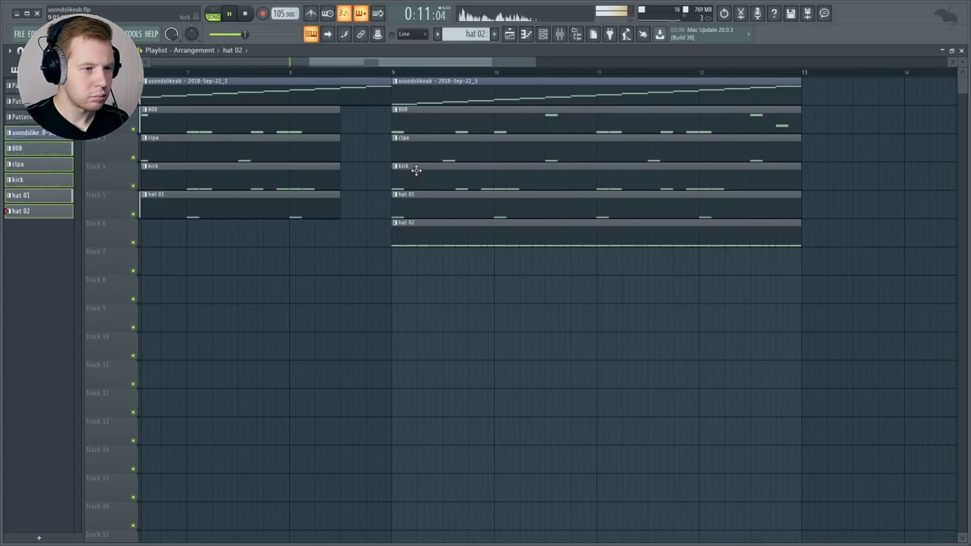
- Cut a short gap into the melody, 808 and drum clips just after bar 9 and start hat 02 after it
drag(424, 85, 448, 233)
key(space)
drag(419, 232, 430, 231)
key(ctrl+d)
key(space)
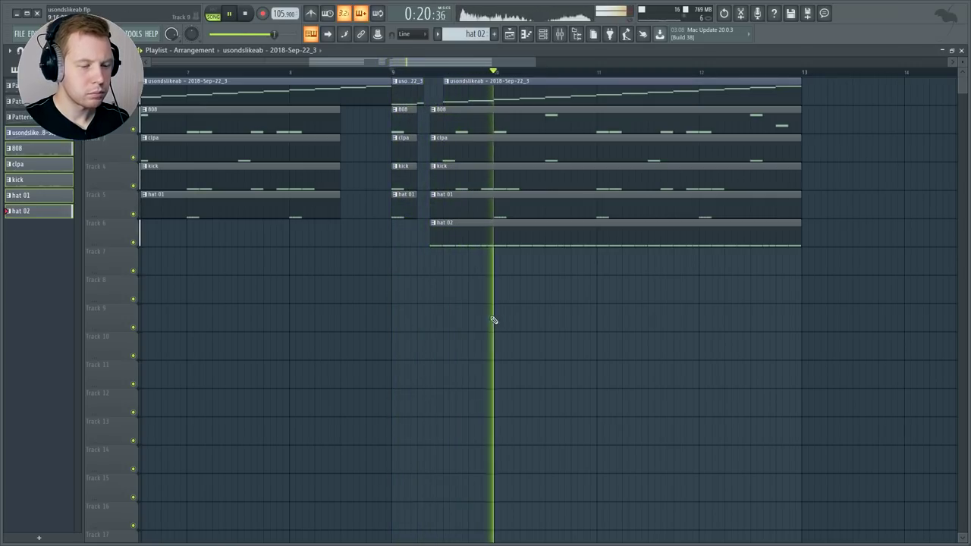
- Add another run of the melody, 808, drum and hat clips from bar 13 to about bar 17
scroll(414, 325, down, 2)
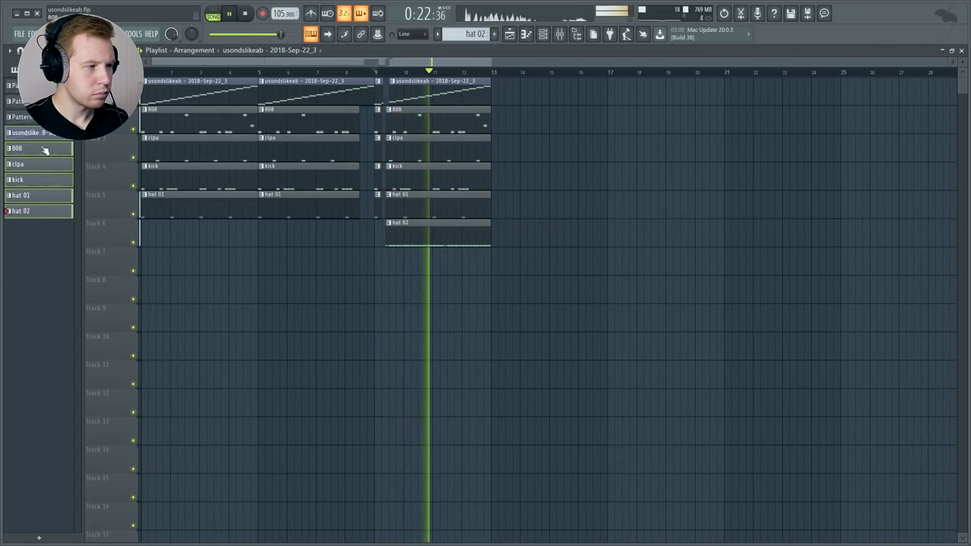
drag(40, 134, 500, 106)
key(space)
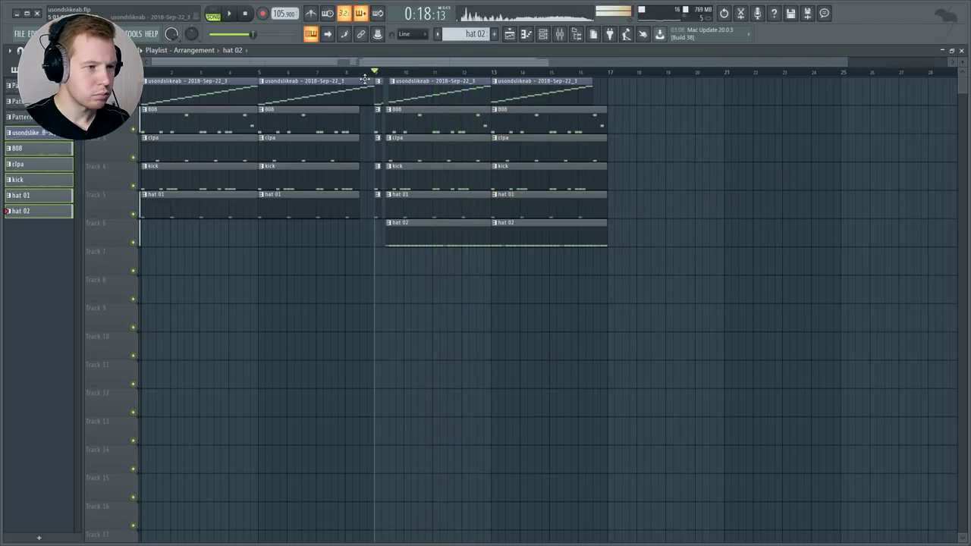
- Add Glitch2 to the fifth effect slot of mixer track 8
click(559, 34)
click(284, 237)
click(306, 236)
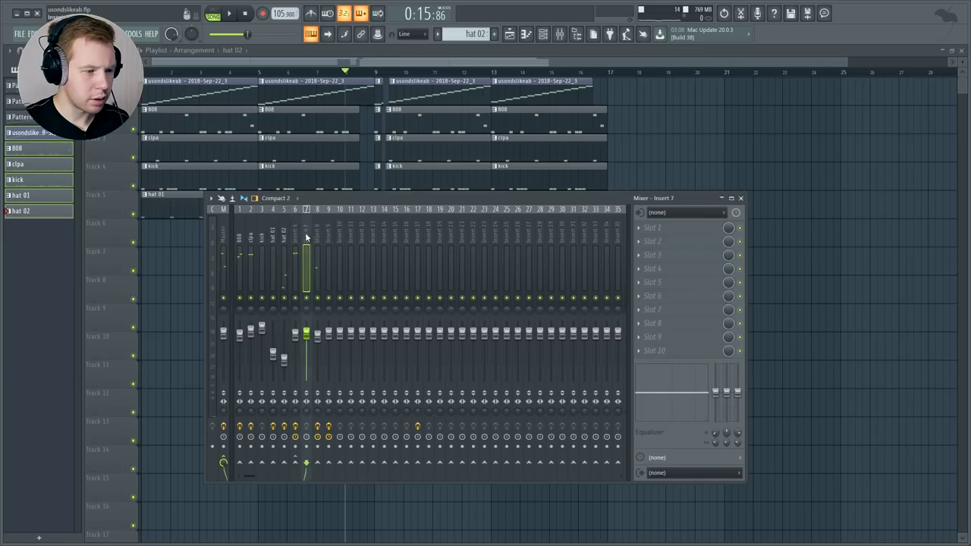
click(316, 297)
click(664, 286)
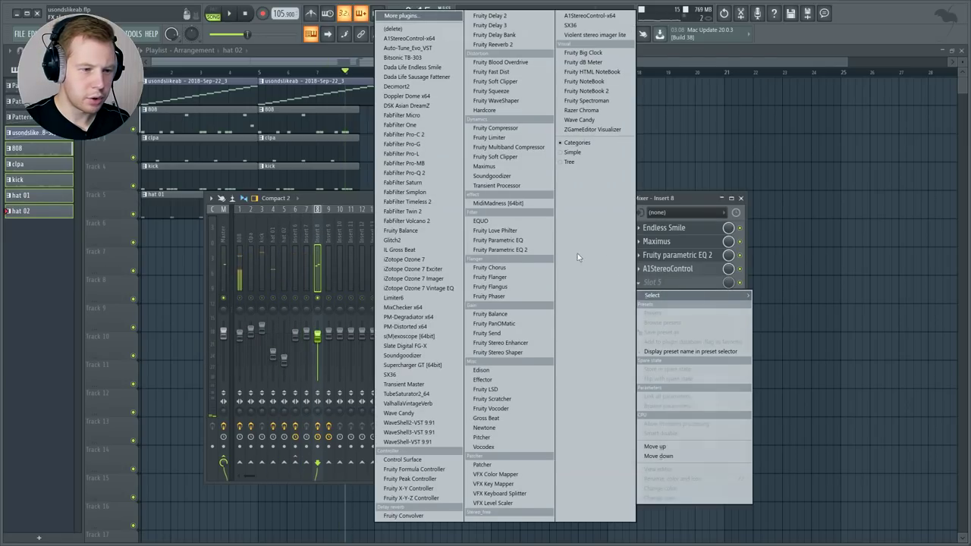
click(403, 240)
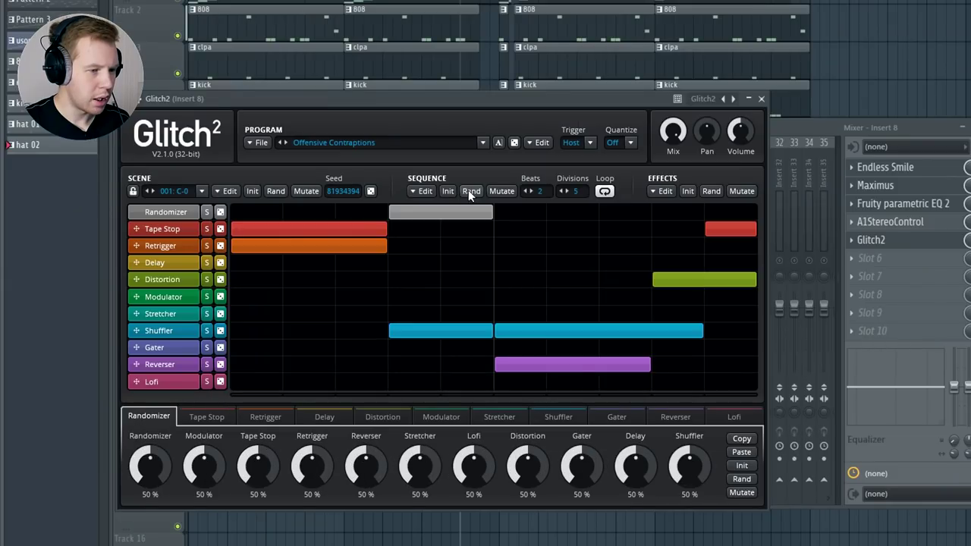
- Replace the Glitch2 sequence with a Tape Stop across the second half of 4 beats, using Even timing and a 2-beat slow down
click(335, 245)
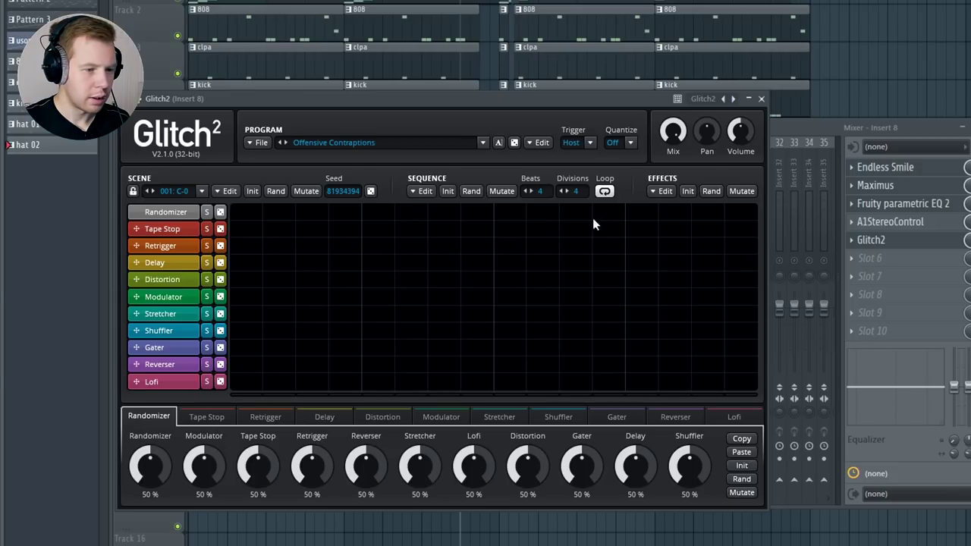
drag(497, 235, 749, 241)
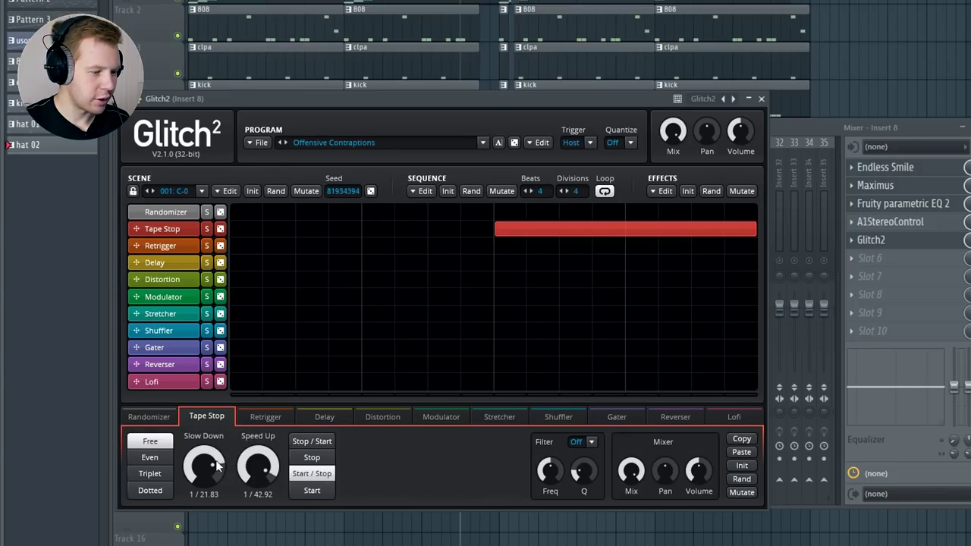
click(149, 458)
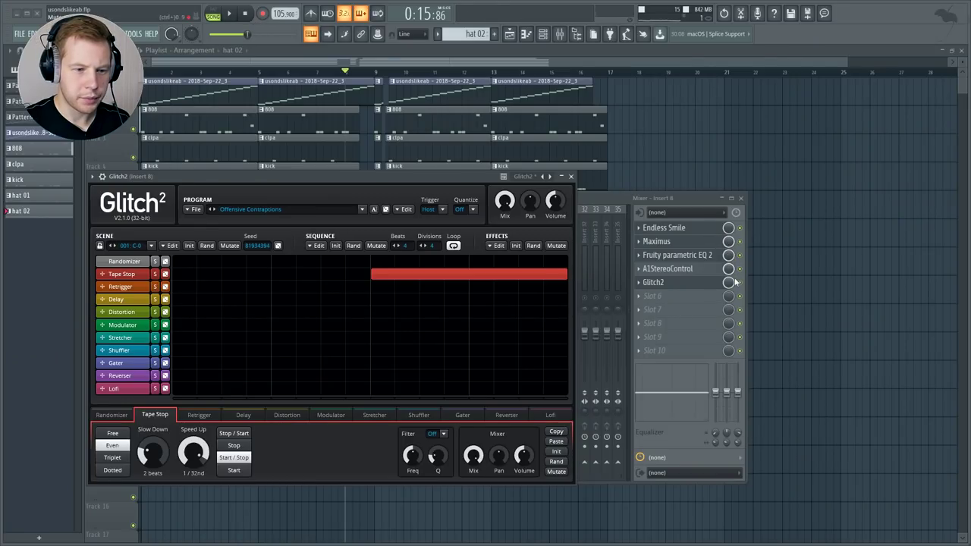
- Create an automation clip for the Glitch2 mix level and raise it only from bar 8 to about bar 9
right_click(730, 282)
click(770, 346)
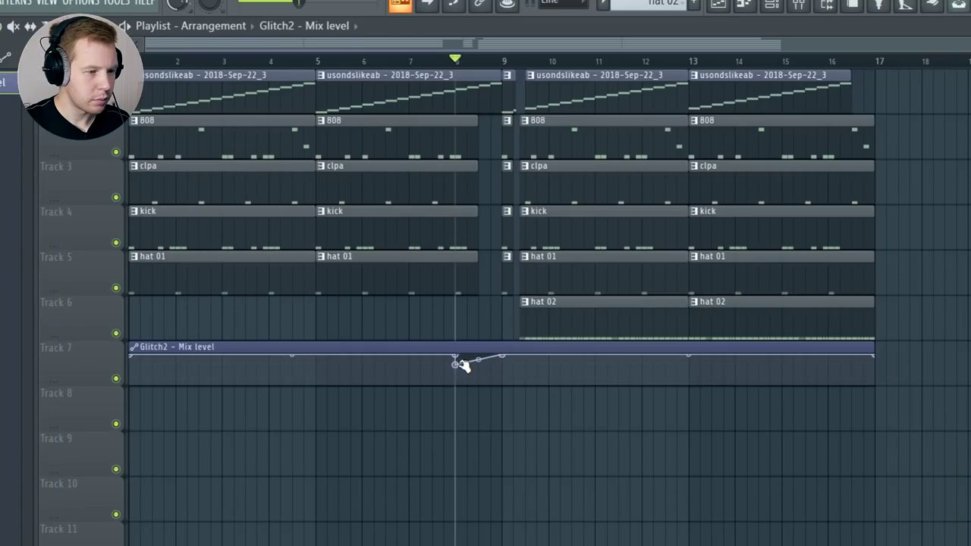
drag(463, 366, 458, 400)
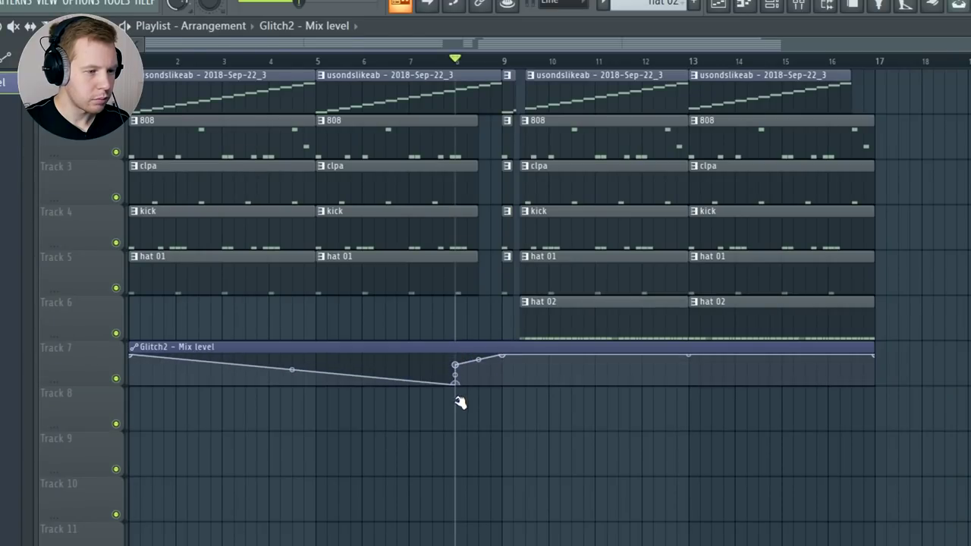
drag(502, 356, 520, 410)
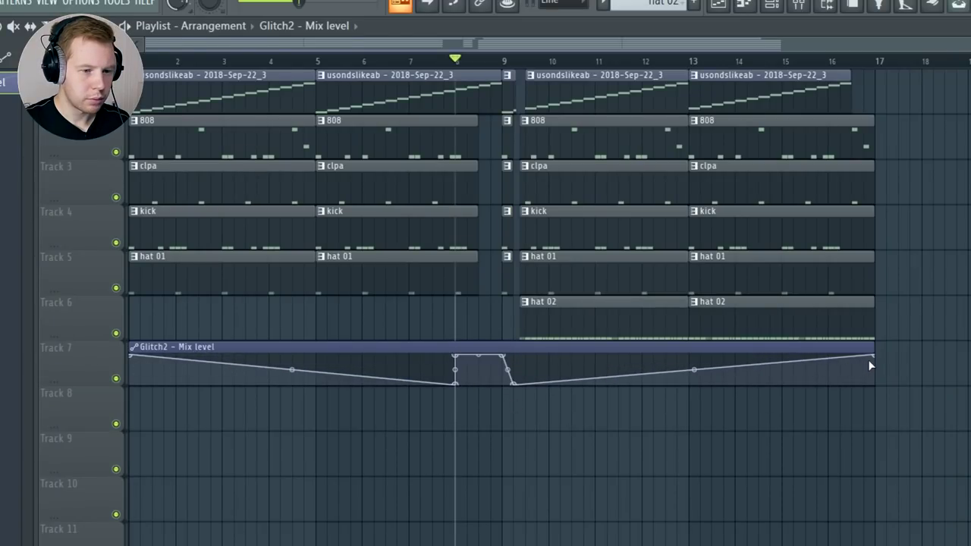
drag(870, 366, 875, 397)
drag(133, 357, 133, 396)
- Make the Glitch2 mix automation drop straight down at bar 9 and play back the transition
key(space)
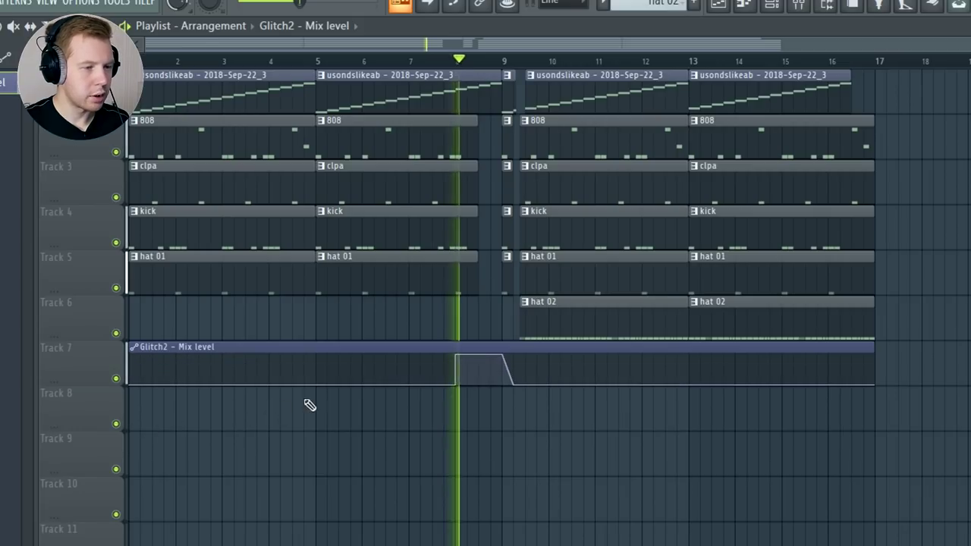
key(space)
drag(515, 386, 506, 394)
key(space)
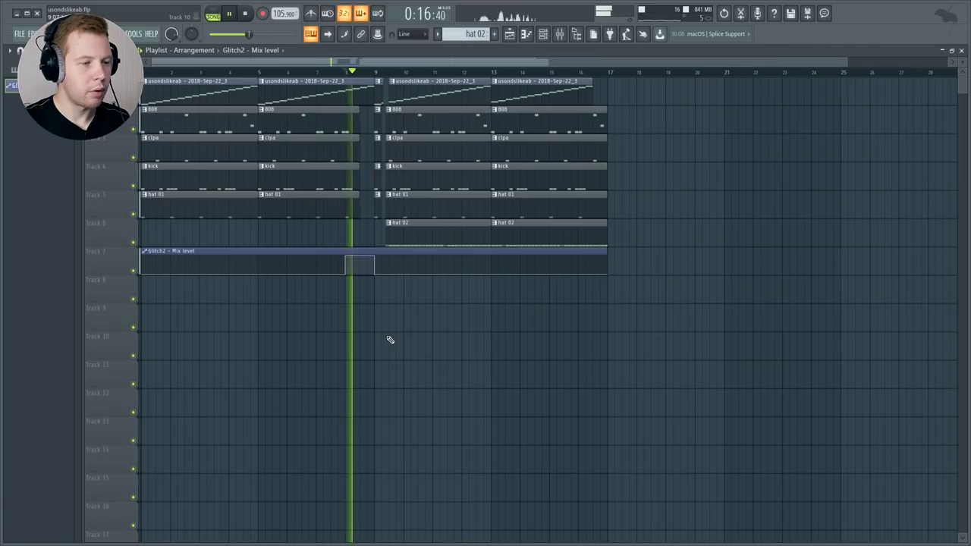
key(space)
click(560, 33)
key(space)
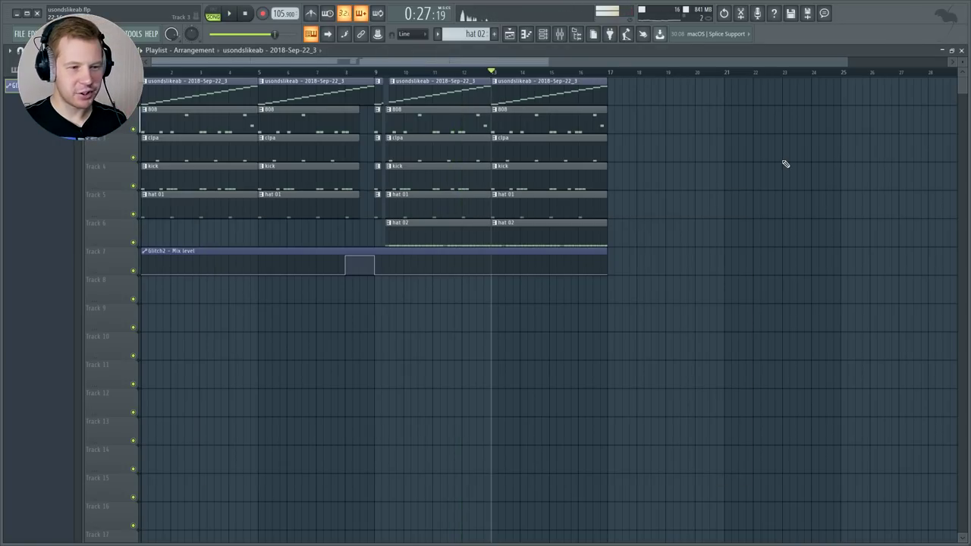
- Load iZotope Ozone 7 in the second effect slot of the Master track
click(559, 34)
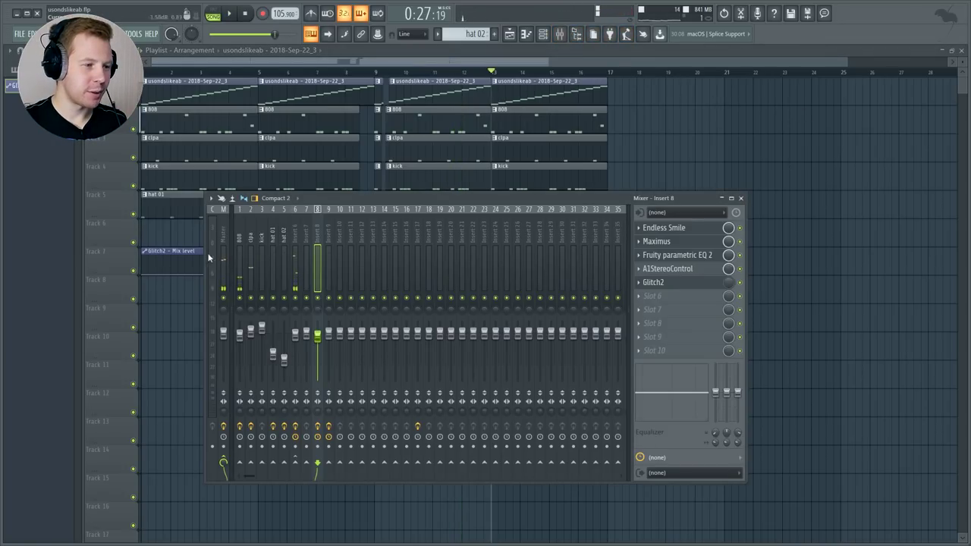
click(224, 234)
click(639, 245)
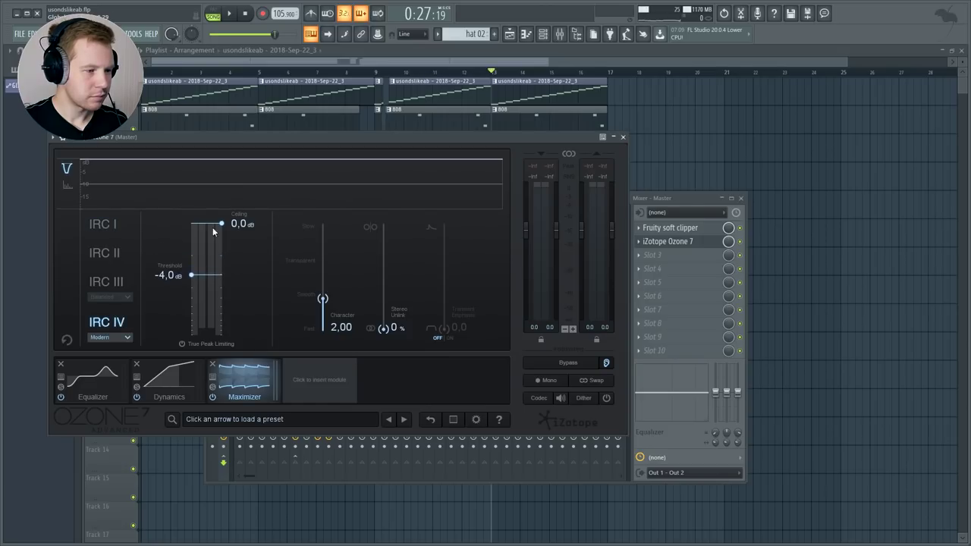
- Set the Ozone Maximizer to -0.3 dB ceiling, -5.3 dB threshold, 51% stereo unlink and 87.4 transient emphasis, with True Peak Limiting on
drag(223, 232, 223, 230)
key(space)
drag(191, 276, 191, 284)
drag(384, 329, 383, 276)
click(450, 338)
drag(445, 329, 444, 285)
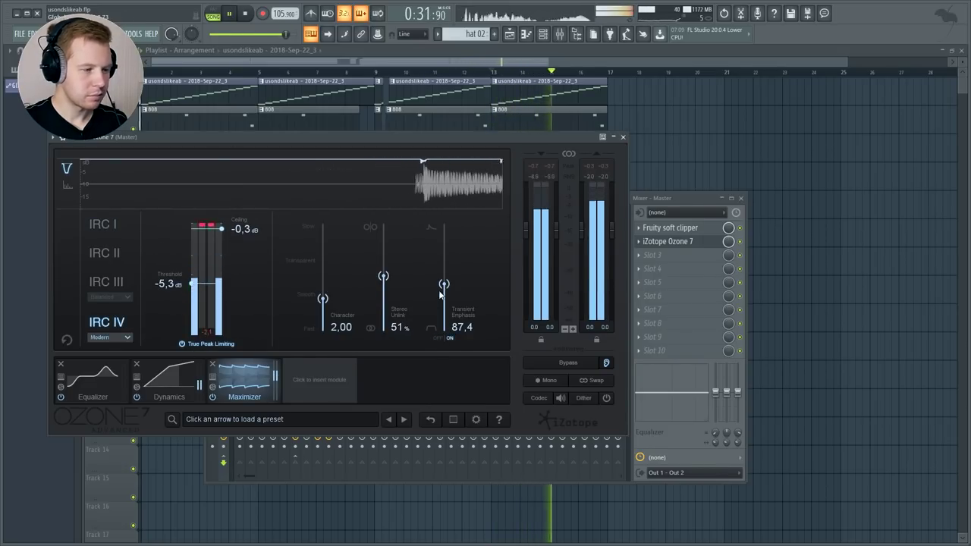
- Load a preset for the Ozone Equalizer module and open the Dynamics module's presets
click(92, 379)
click(61, 376)
click(626, 268)
click(169, 379)
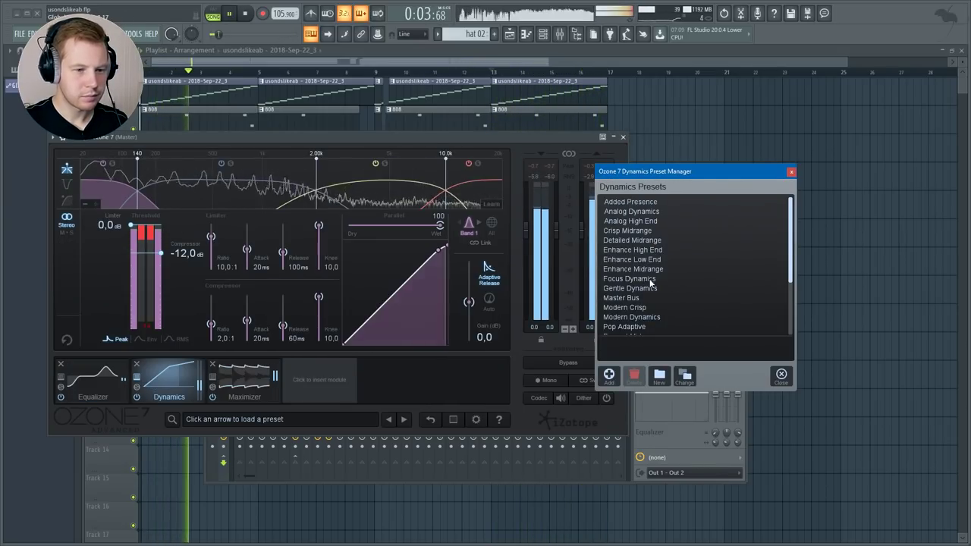
- Insert a Dynamic EQ module ahead of the Maximizer in Ozone and load a preset for it
click(337, 387)
click(377, 243)
click(629, 250)
click(188, 220)
click(395, 379)
click(331, 190)
click(364, 364)
- Insert a Vintage EQ module in Ozone and move it ahead of the Maximizer
click(389, 383)
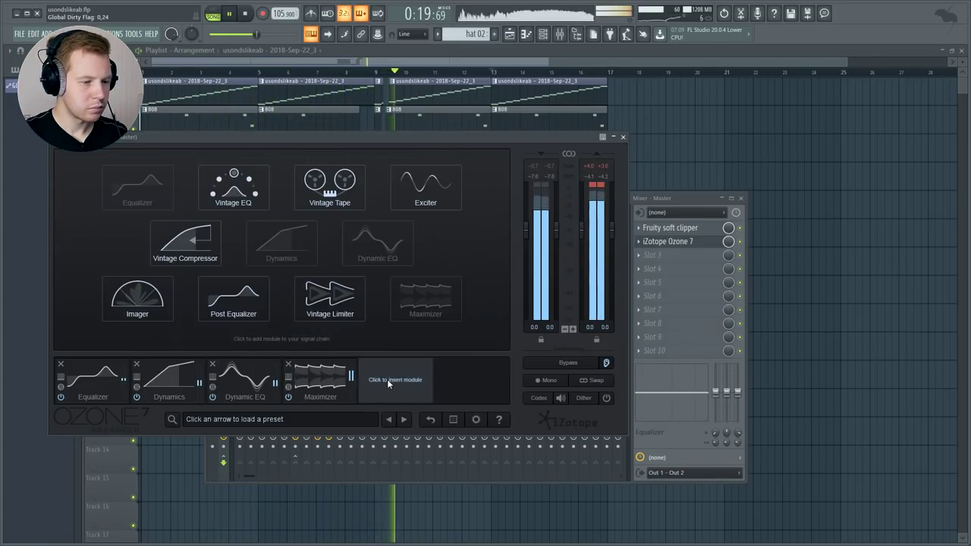
click(234, 188)
drag(387, 374, 300, 364)
- Insert an Imager module in Ozone and move it ahead of the Maximizer
click(470, 379)
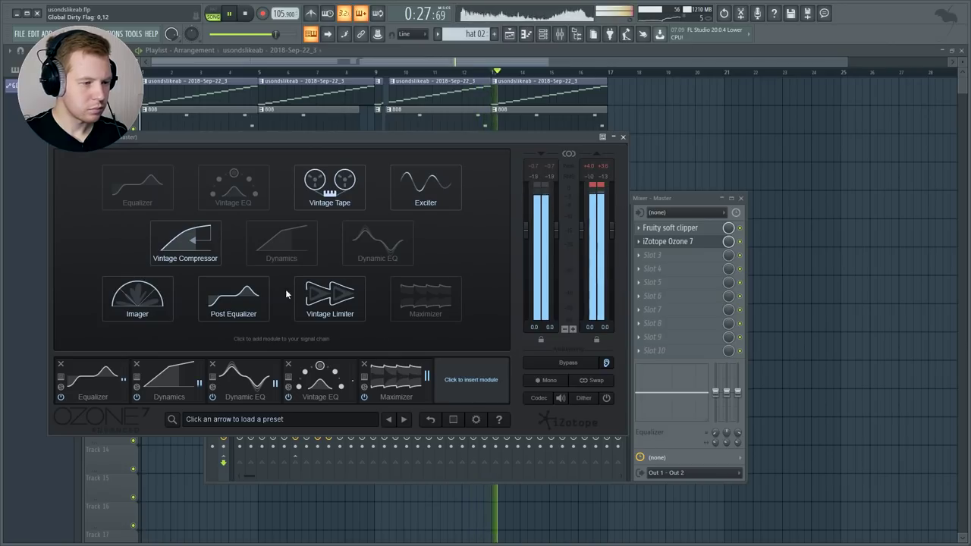
click(141, 296)
drag(453, 384, 394, 387)
click(364, 418)
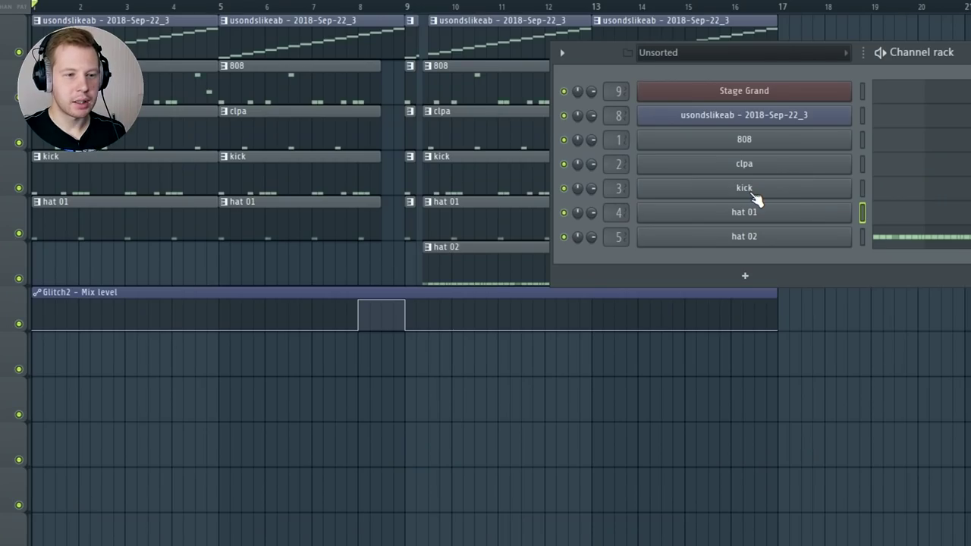
- Examine the sampler settings of the clap, hat 01 and hat 02 channels, including hat 02's envelope page
click(796, 170)
drag(97, 88, 286, 78)
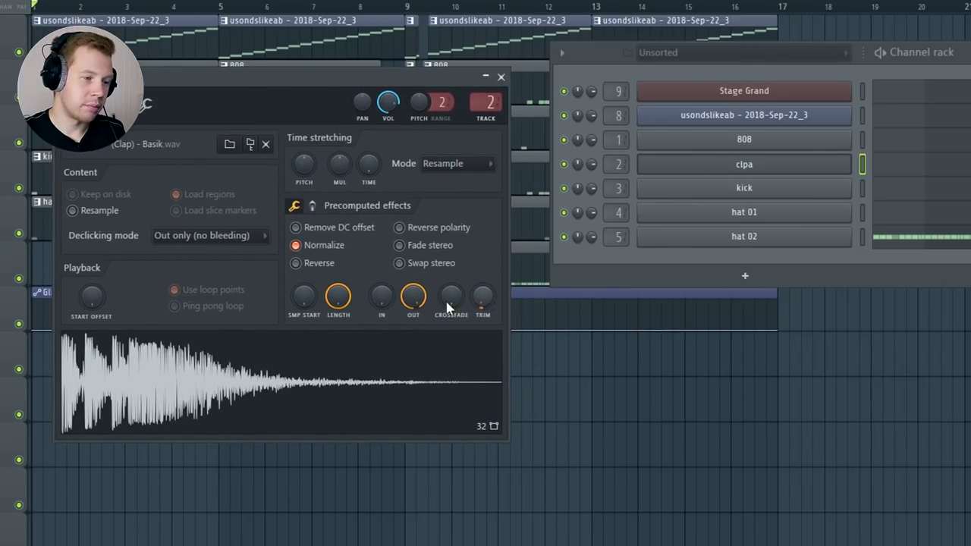
click(501, 77)
click(723, 189)
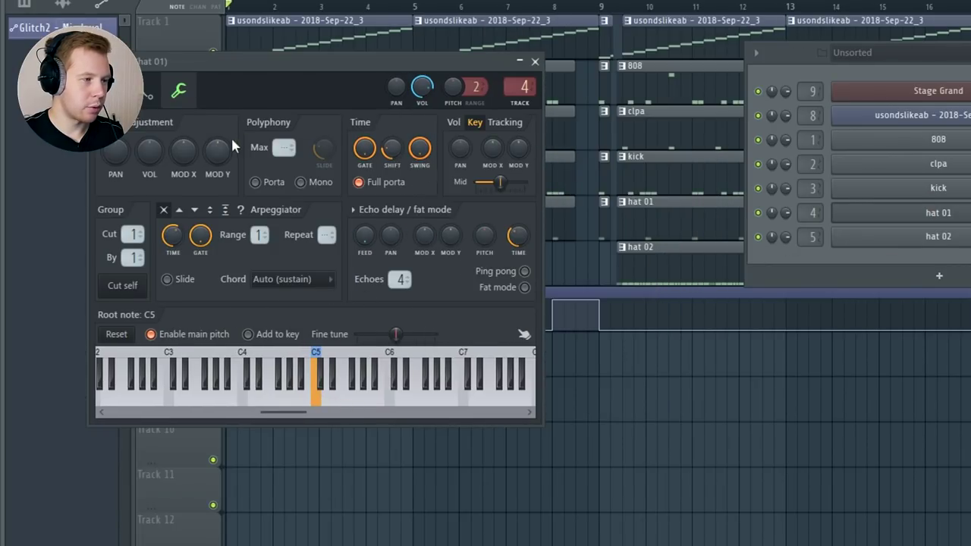
click(111, 91)
click(144, 91)
click(110, 91)
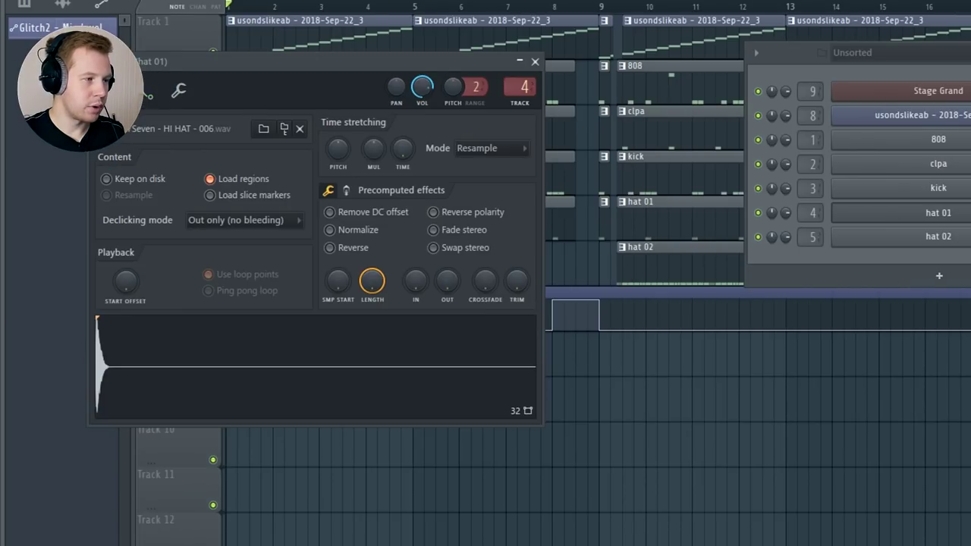
click(536, 62)
click(910, 237)
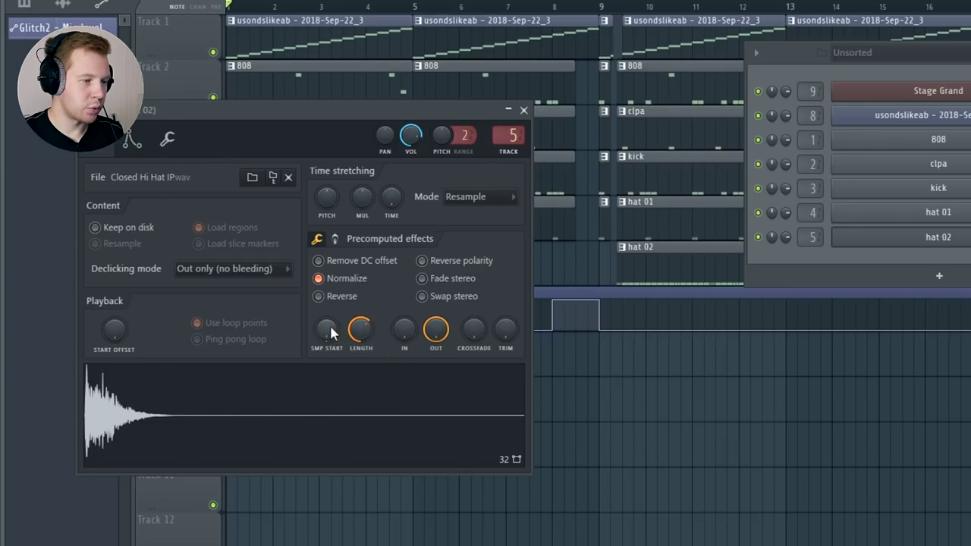
click(131, 141)
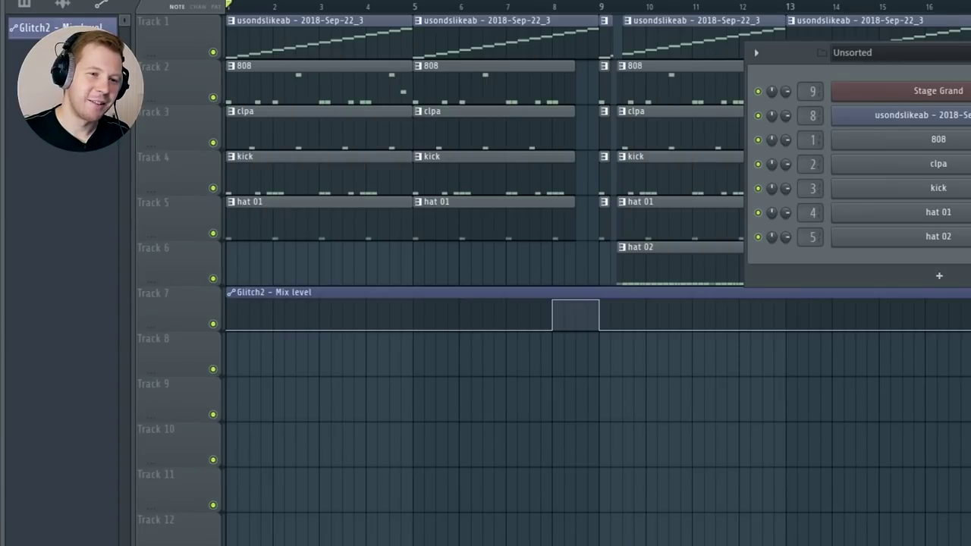
- Clear the channel rack out of the playlist view and hide the browser
mouse_move(940, 53)
mouse_down()
mouse_move(899, 87)
mouse_move(947, 44)
mouse_up()
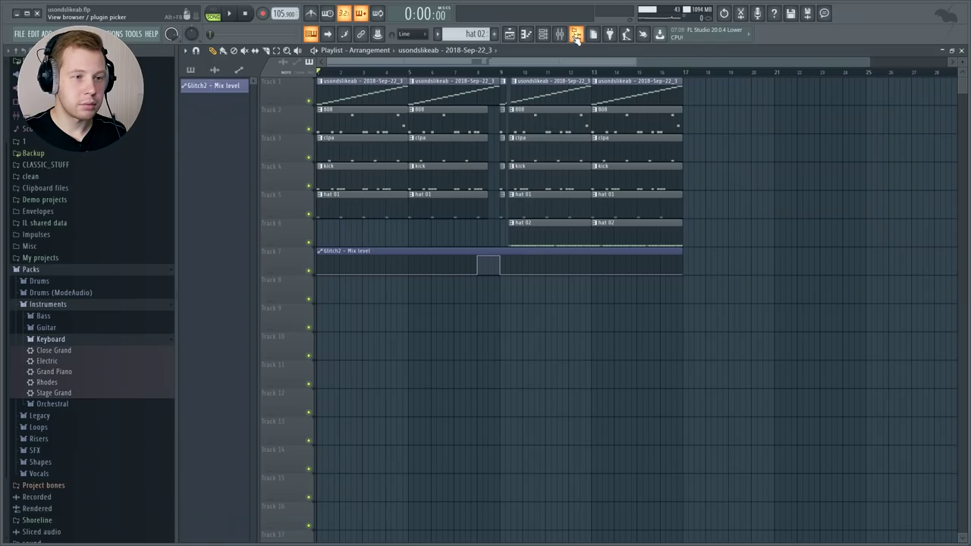
click(577, 37)
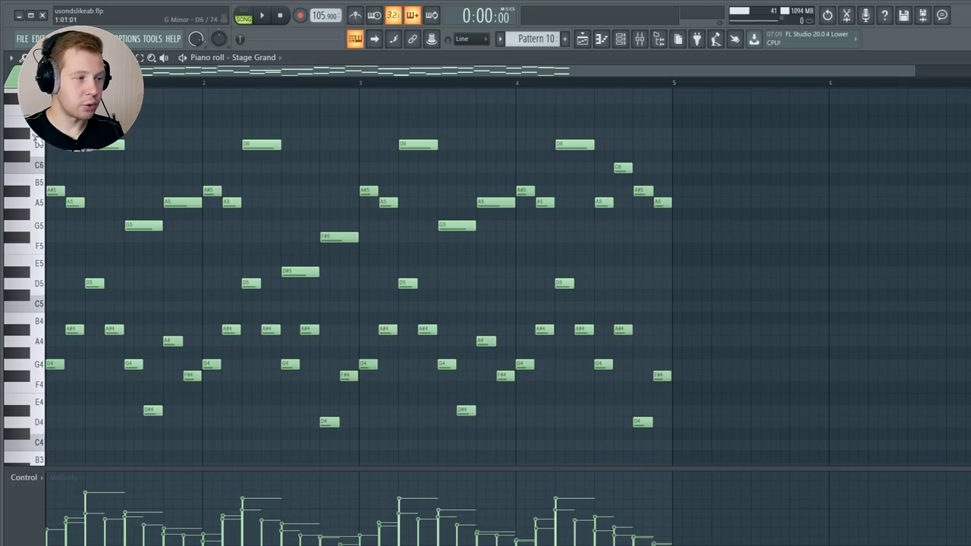
- Copy all Stage Grand notes from Pattern 10 into the empty Pattern 11 and raise their velocities to maximum
drag(54, 104, 32, 481)
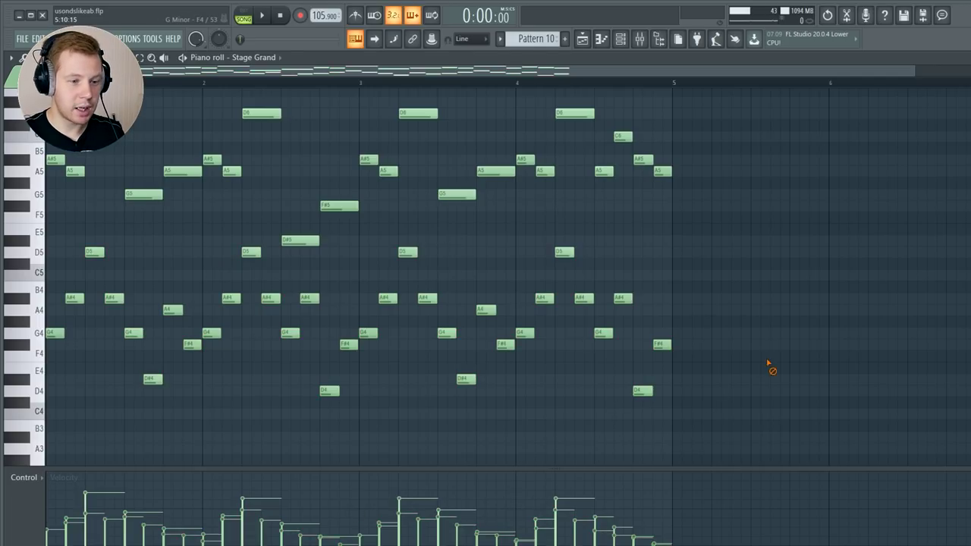
drag(748, 453, 45, 97)
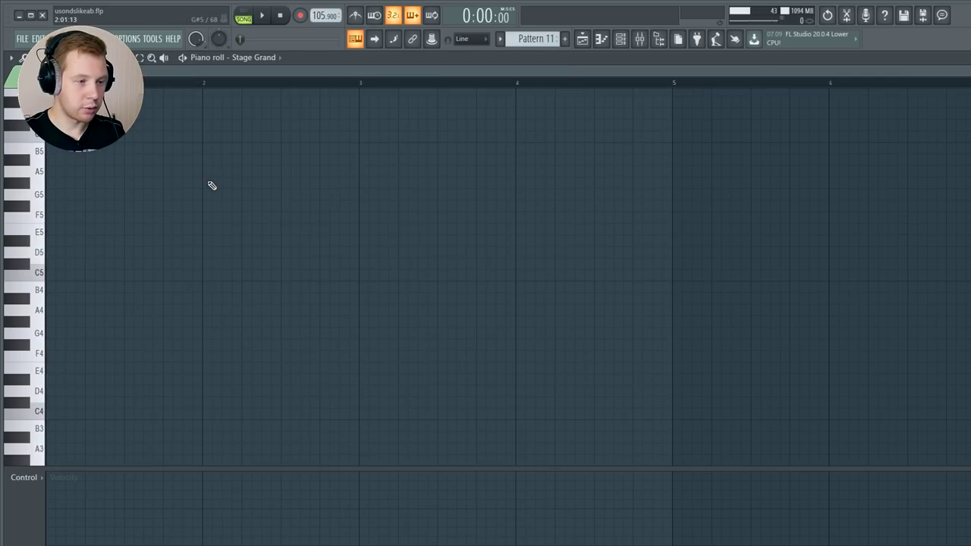
key(ctrl+v)
scroll(618, 374, up, 10)
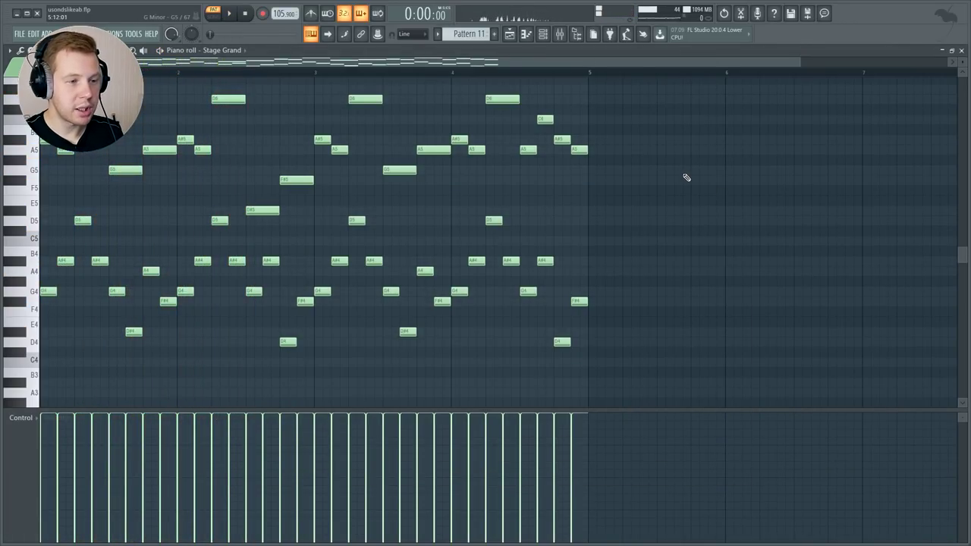
- Return to Pattern 10 and listen to its Stage Grand melody with the varied velocities
key(KP_Subtract)
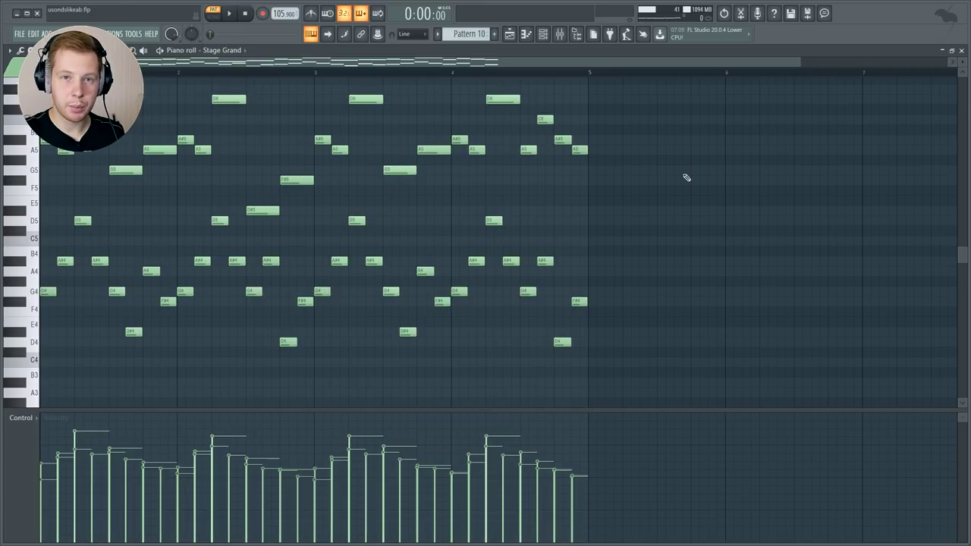
key(space)
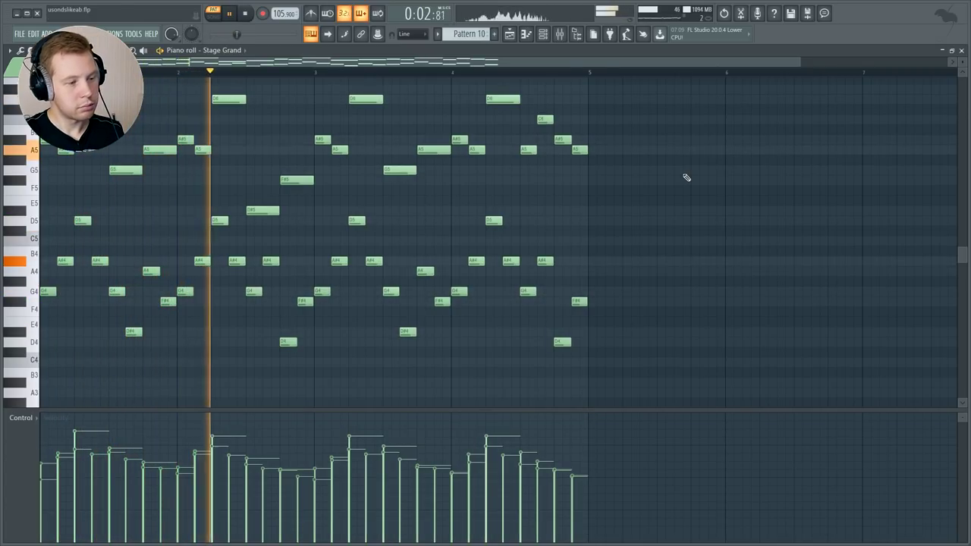
key(space)
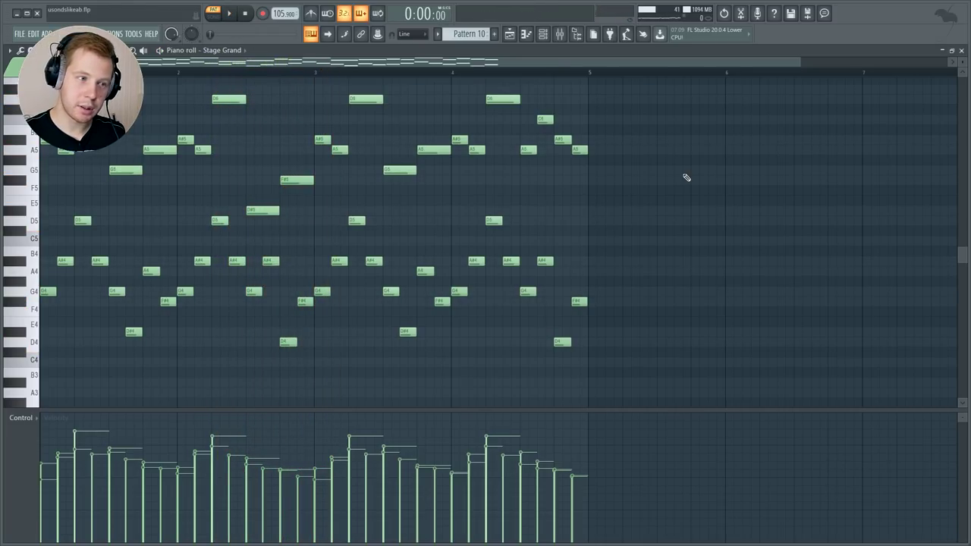
- Look over the quantizer, level scaling and strumizer tools for the Stage Grand notes without applying them, and close the piano roll
key(alt+q)
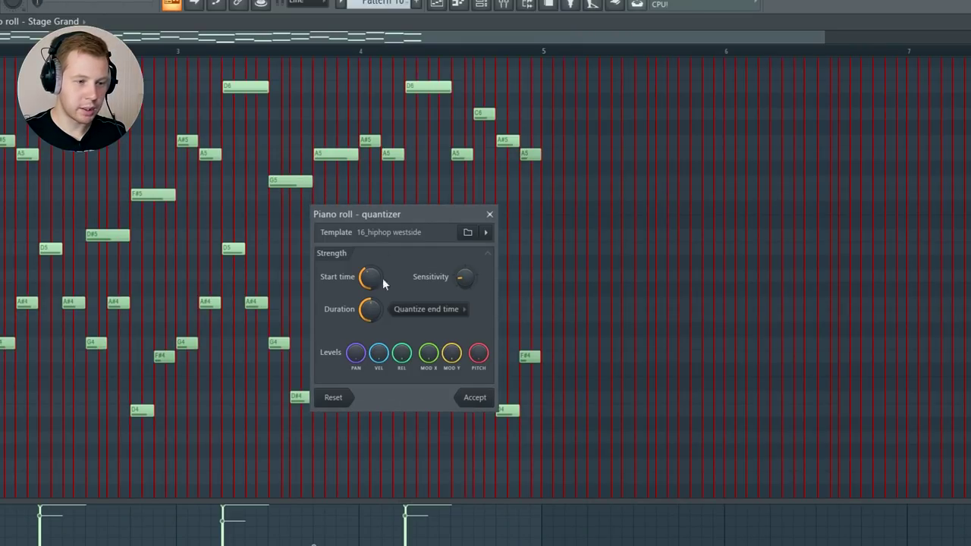
key(Escape)
key(alt+x)
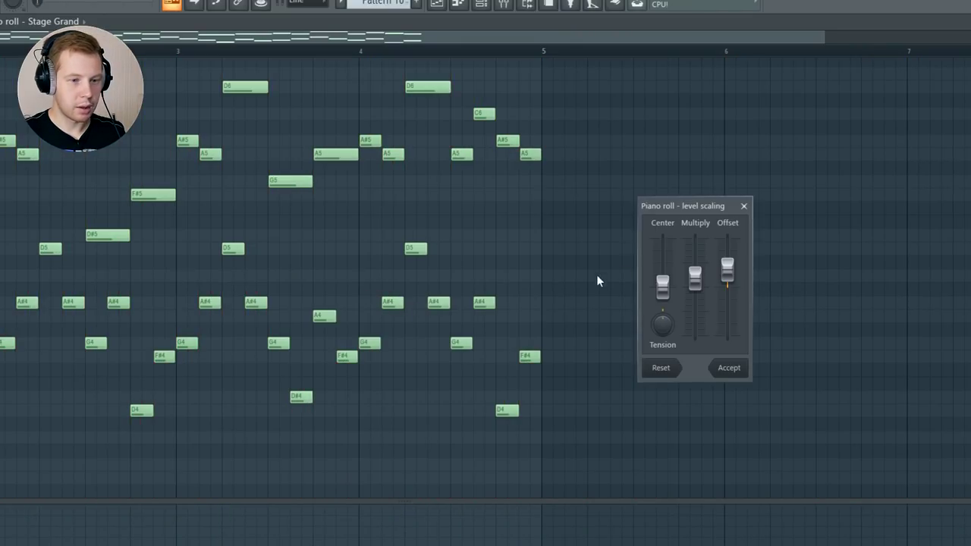
key(Escape)
key(alt+s)
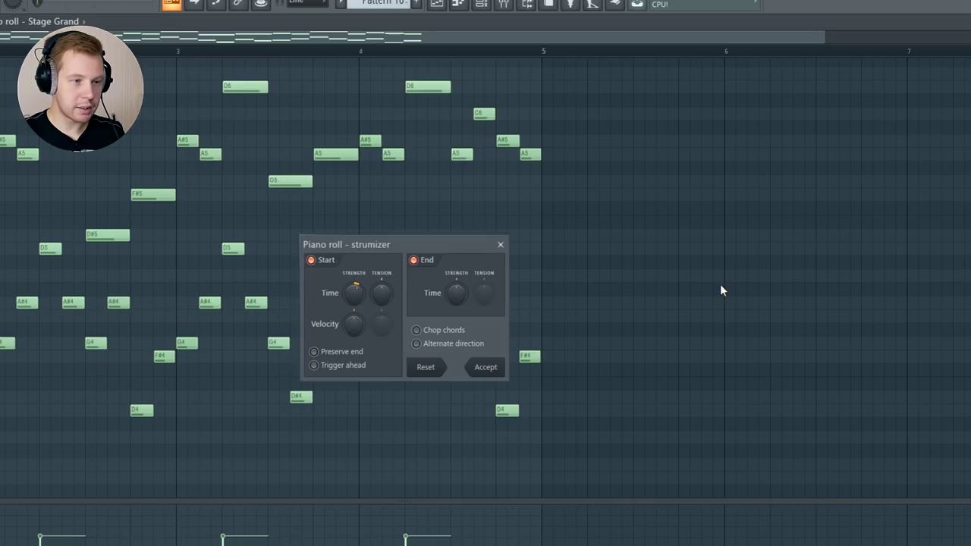
key(Escape)
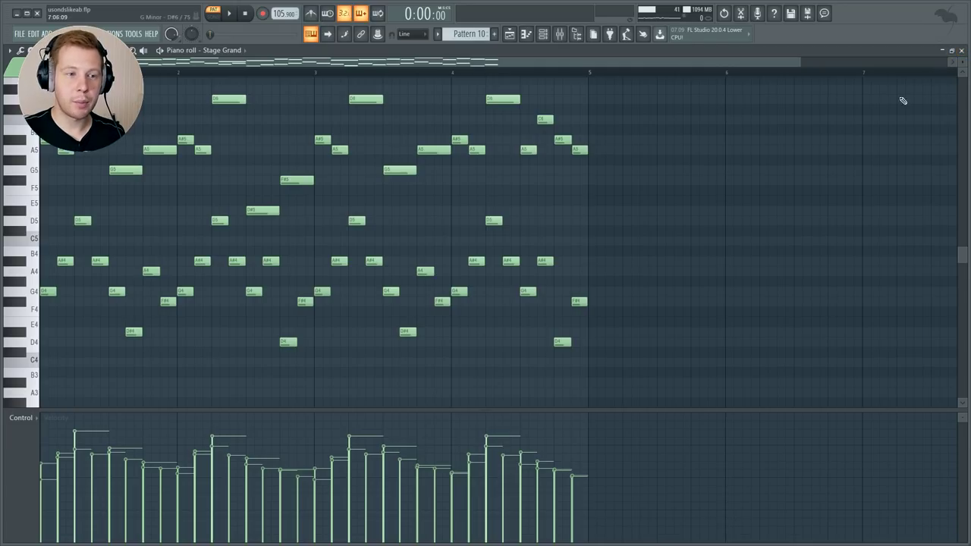
click(961, 50)
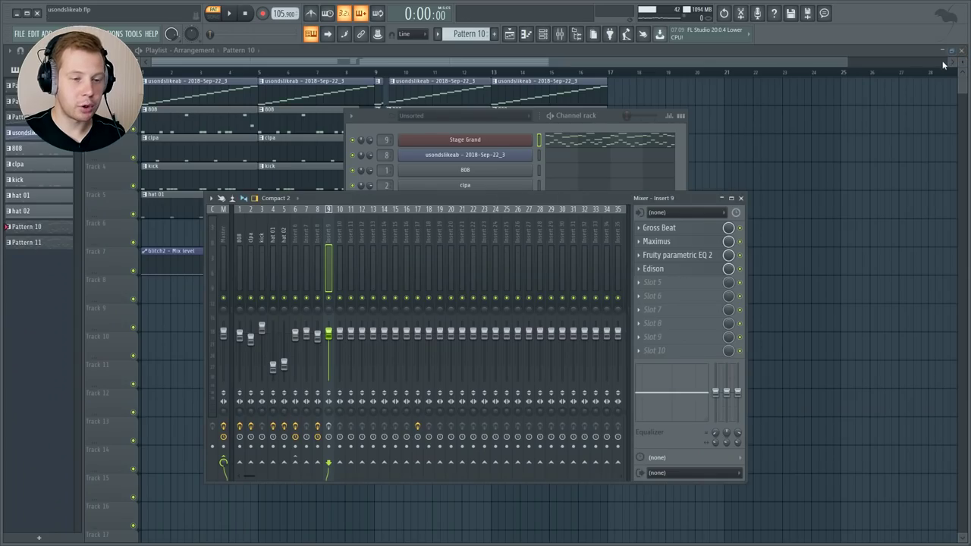